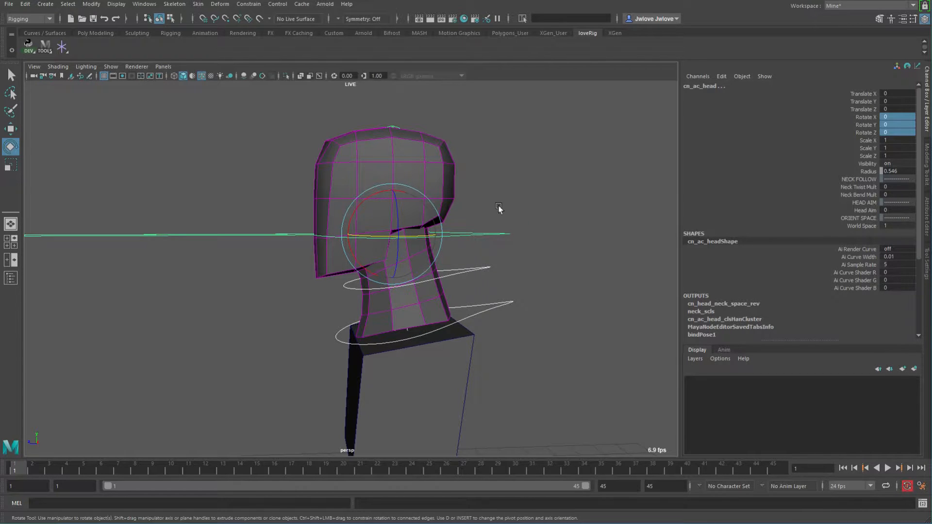
# Orbit around the head rig and toggle between wireframe and shaded display to inspect its controls.
pyautogui.keyDown('alt'); pyautogui.moveTo(255, 311); pyautogui.dragTo(448, 194); pyautogui.keyUp('alt')
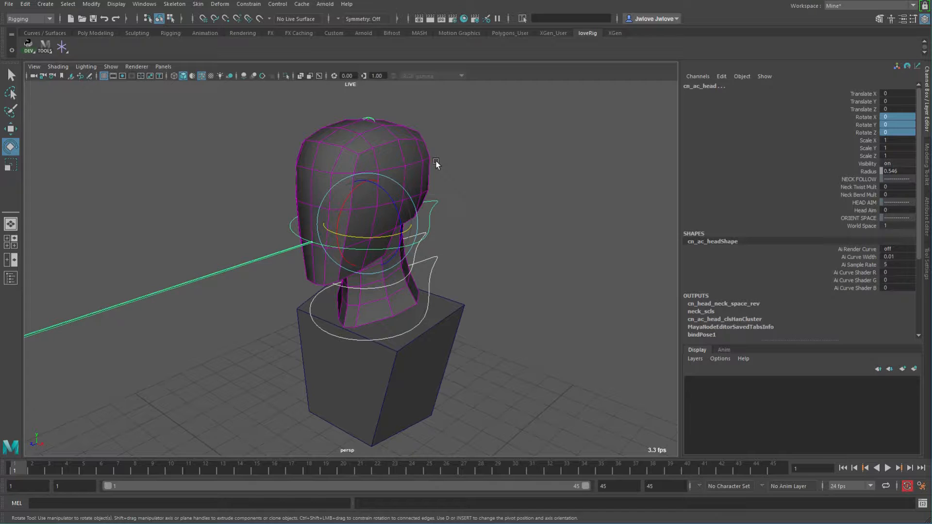
pyautogui.keyDown('alt'); pyautogui.moveTo(435, 161); pyautogui.dragTo(432, 182); pyautogui.keyUp('alt')
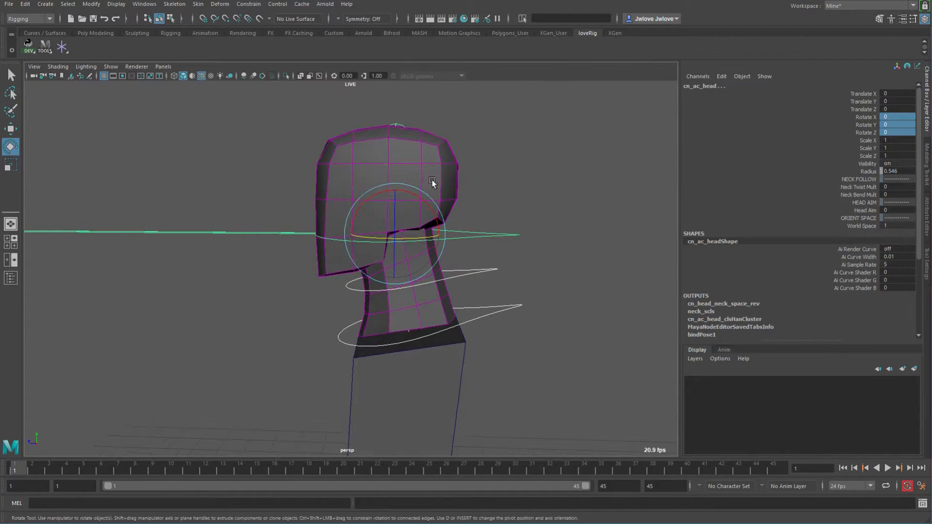
pyautogui.press('4')
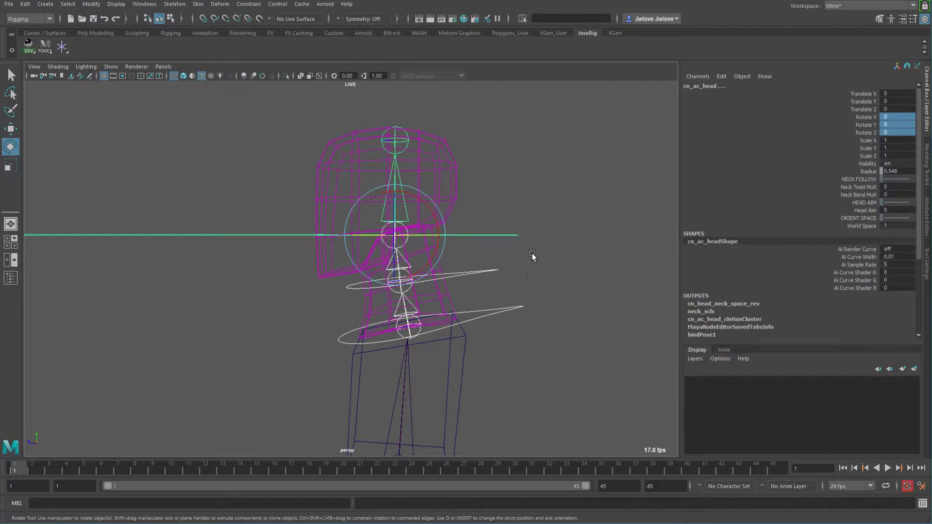
pyautogui.press('5')
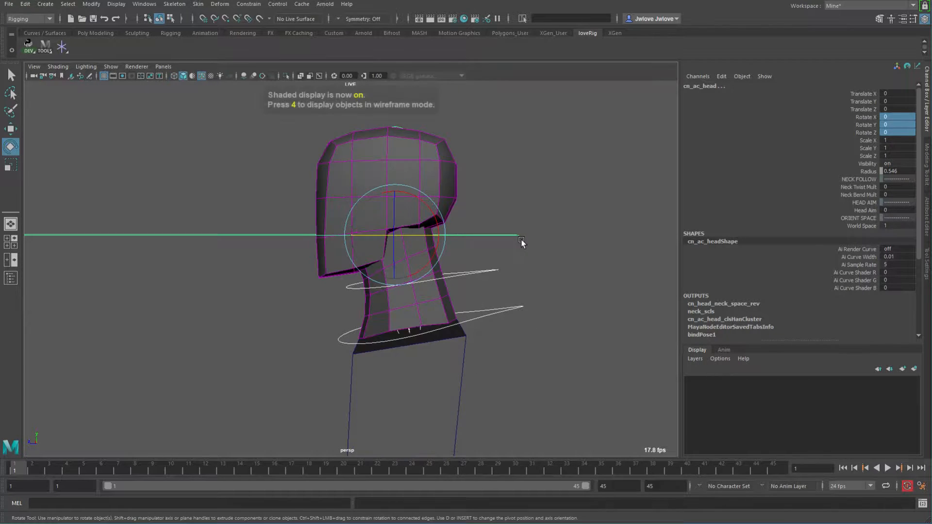
# Test tilting the head control forward in X and undo the rotations.
pyautogui.keyDown('alt'); pyautogui.moveTo(518, 243); pyautogui.dragTo(504, 266); pyautogui.keyUp('alt')
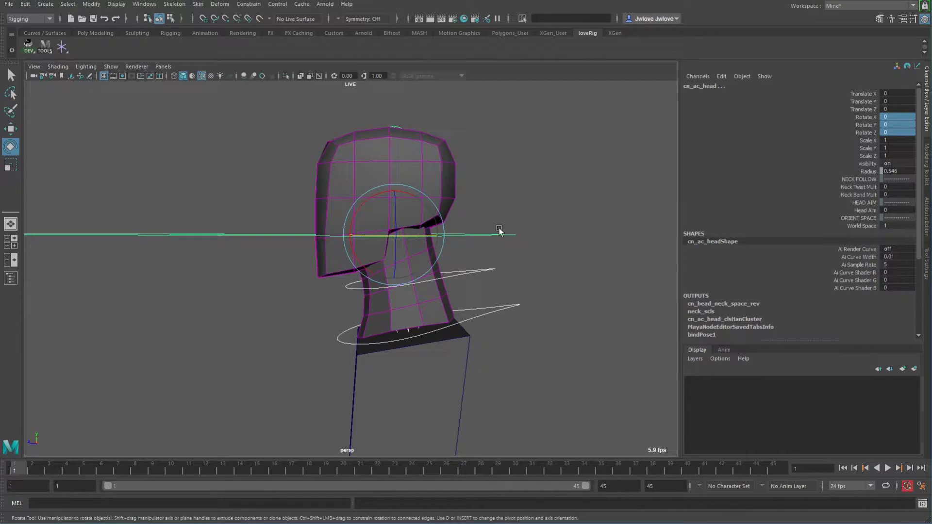
pyautogui.moveTo(382, 191); pyautogui.dragTo(362, 187)
pyautogui.hotkey('ctrl', 'z')
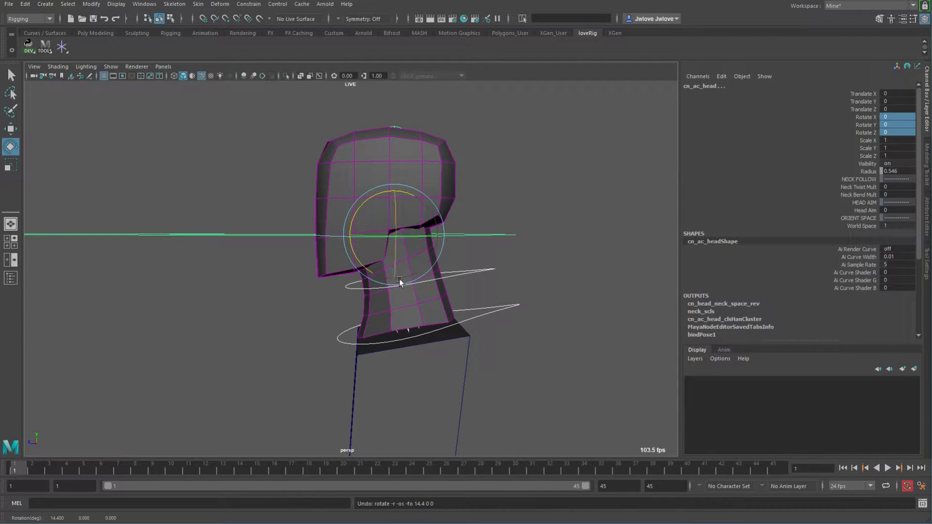
pyautogui.moveTo(377, 197); pyautogui.dragTo(360, 207)
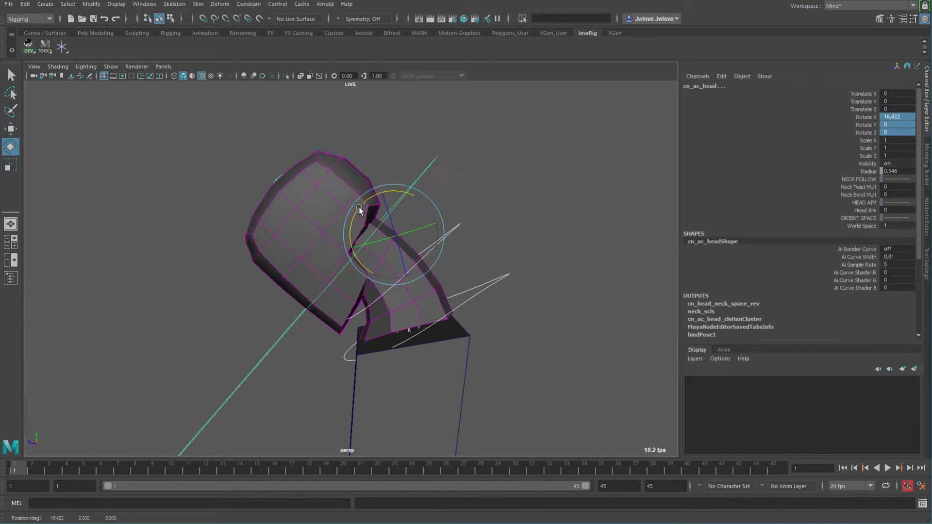
pyautogui.moveTo(465, 142); pyautogui.dragTo(409, 179)
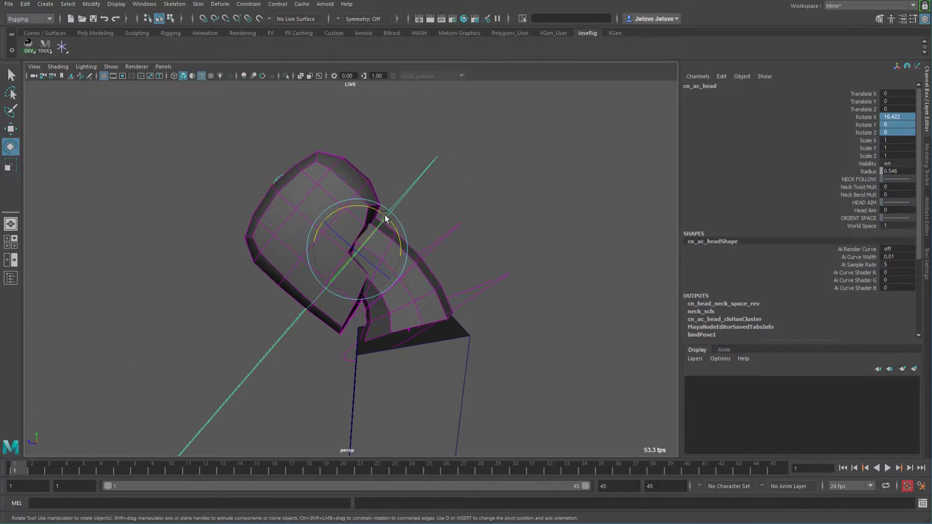
pyautogui.moveTo(383, 214); pyautogui.dragTo(368, 207)
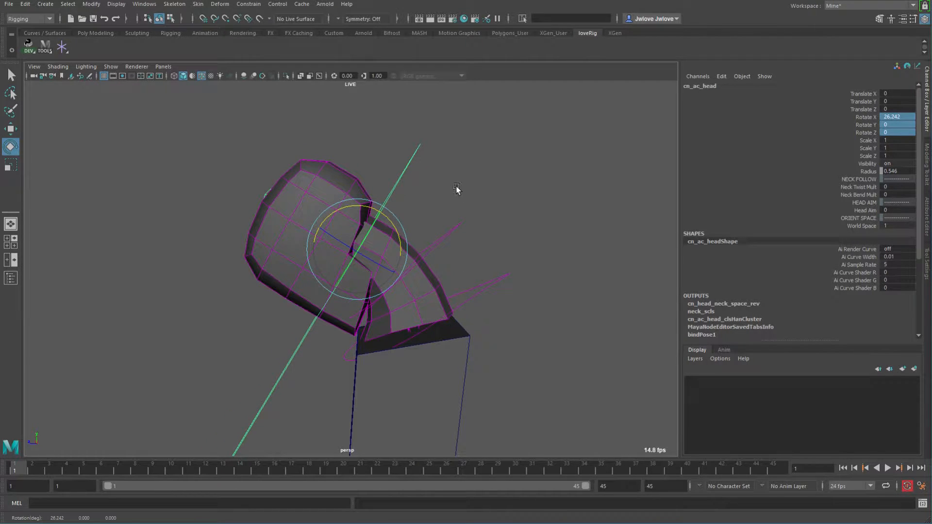
pyautogui.hotkey('ctrl', 'z')
pyautogui.hotkey('ctrl', 'z')
# Test turning the head control in Y, then reset its Rotate Y to 0.
pyautogui.keyDown('alt'); pyautogui.moveTo(421, 297); pyautogui.dragTo(529, 306); pyautogui.keyUp('alt')
pyautogui.moveTo(352, 236); pyautogui.dragTo(407, 266)
pyautogui.keyDown('alt'); pyautogui.moveTo(408, 266); pyautogui.dragTo(398, 258); pyautogui.keyUp('alt')
pyautogui.moveTo(398, 258); pyautogui.dragTo(418, 252, button='middle')
pyautogui.hotkey('ctrl', 'z')
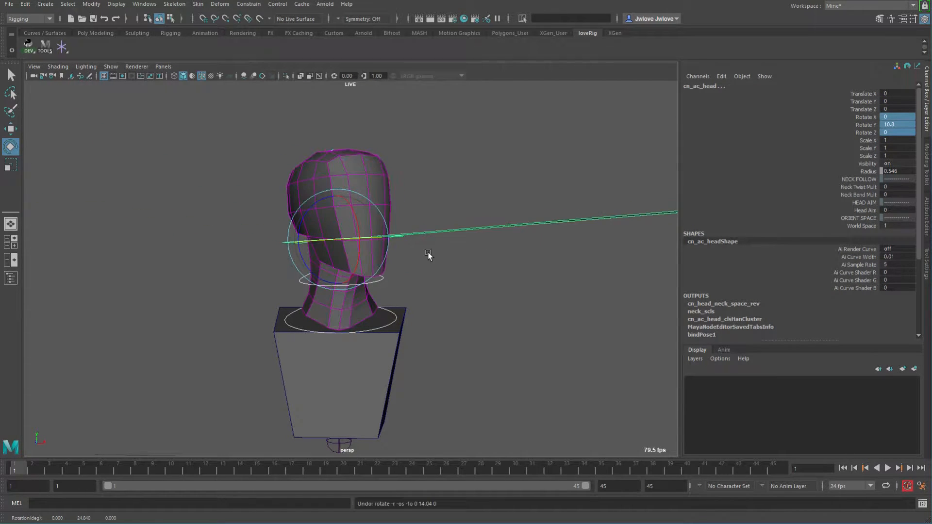
pyautogui.click(900, 132)
pyautogui.press('Return')
# Set the head control's Rotate Y to 30 from a top view.
pyautogui.keyDown('alt'); pyautogui.moveTo(468, 167); pyautogui.dragTo(508, 238); pyautogui.keyUp('alt')
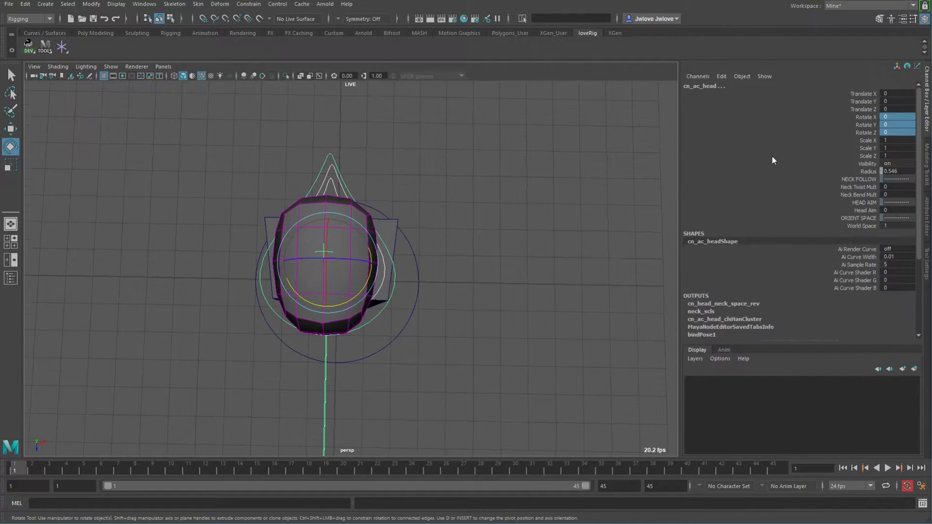
pyautogui.click(898, 126)
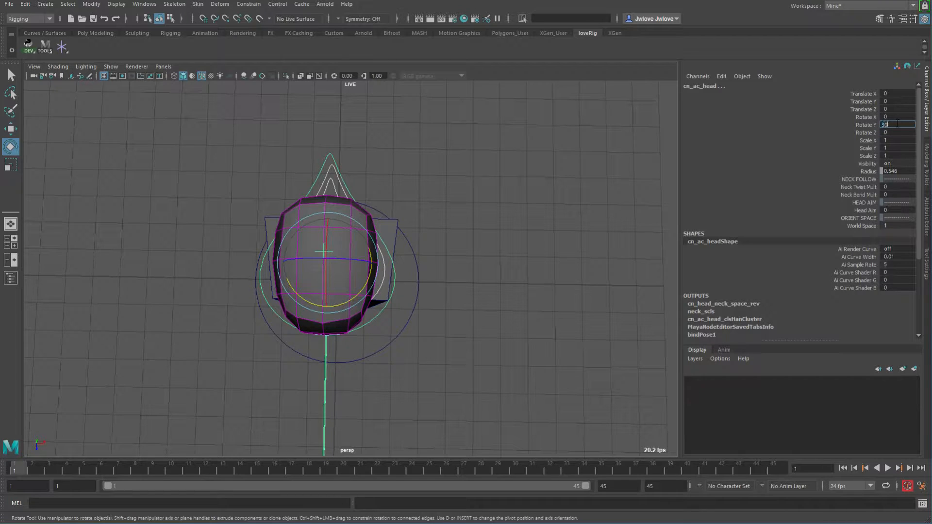
pyautogui.write('30')
pyautogui.press('Return')
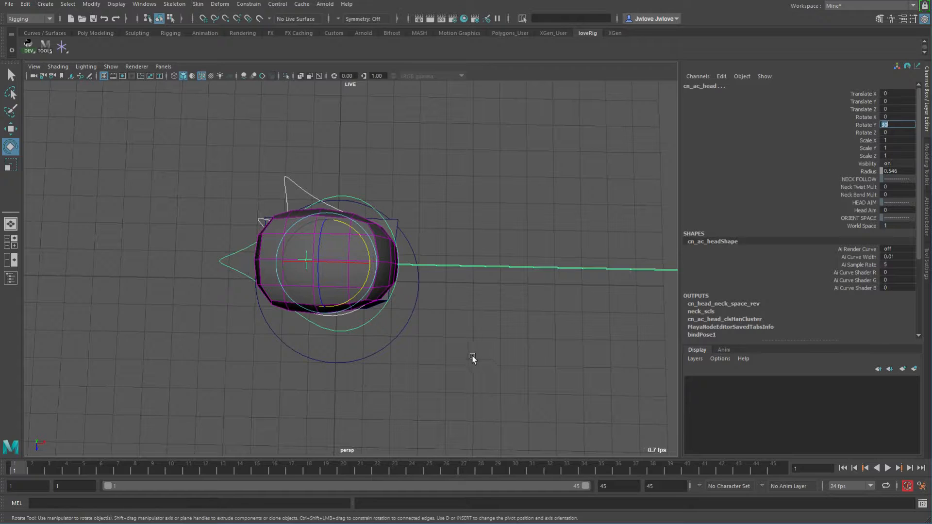
# Select the head pointer, duplicate it and unparent the copy to the world.
pyautogui.keyDown('alt'); pyautogui.moveTo(462, 332); pyautogui.dragTo(451, 265); pyautogui.keyUp('alt')
pyautogui.click(550, 223)
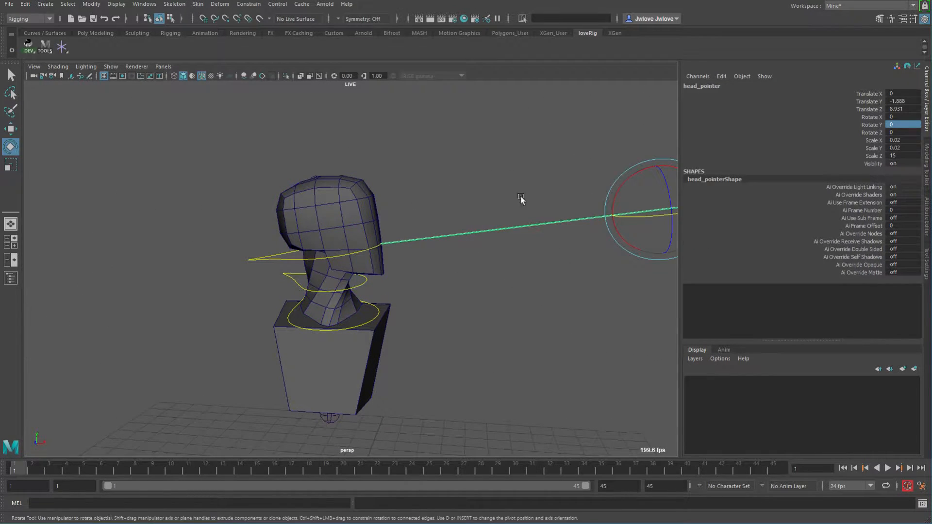
pyautogui.keyDown('alt'); pyautogui.moveTo(581, 290); pyautogui.dragTo(520, 300); pyautogui.keyUp('alt')
pyautogui.hotkey('ctrl', 'd')
pyautogui.hotkey('shift', 'p')
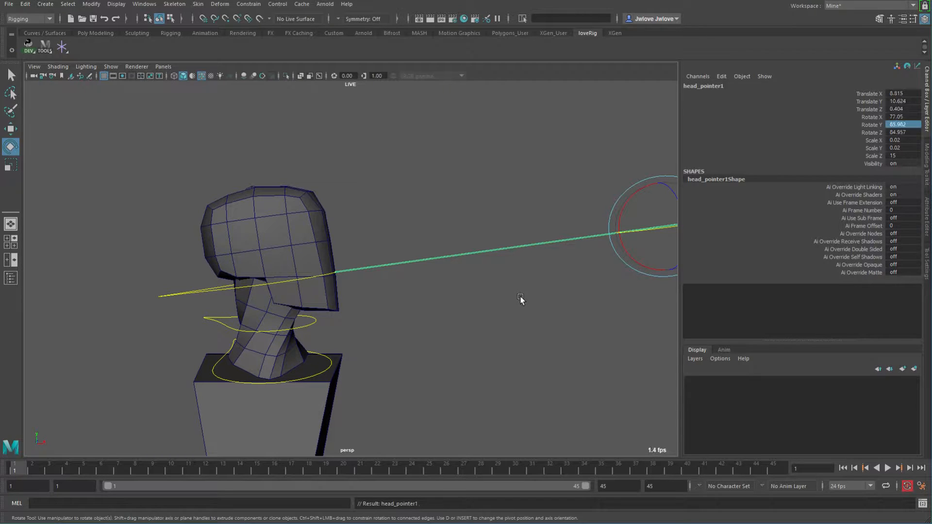
# Zero the duplicated pointer's Rotate X, Y and Z channels.
pyautogui.moveTo(198, 322)
pyautogui.keyDown('alt'); pyautogui.mouseDown()
pyautogui.moveTo(212, 322)
pyautogui.moveTo(197, 333)
pyautogui.mouseUp(); pyautogui.keyUp('alt')
pyautogui.moveTo(906, 117); pyautogui.dragTo(907, 132)
pyautogui.write('0')
pyautogui.press('Return')
# Select the head control, turn it sideways and set its Rotate Y to 90.
pyautogui.keyDown('alt'); pyautogui.moveTo(478, 249); pyautogui.dragTo(388, 270); pyautogui.keyUp('alt')
pyautogui.click(330, 290)
pyautogui.moveTo(439, 308)
pyautogui.keyDown('alt'); pyautogui.mouseDown()
pyautogui.moveTo(424, 296)
pyautogui.moveTo(430, 305)
pyautogui.mouseUp(); pyautogui.keyUp('alt')
pyautogui.moveTo(275, 292); pyautogui.dragTo(391, 289)
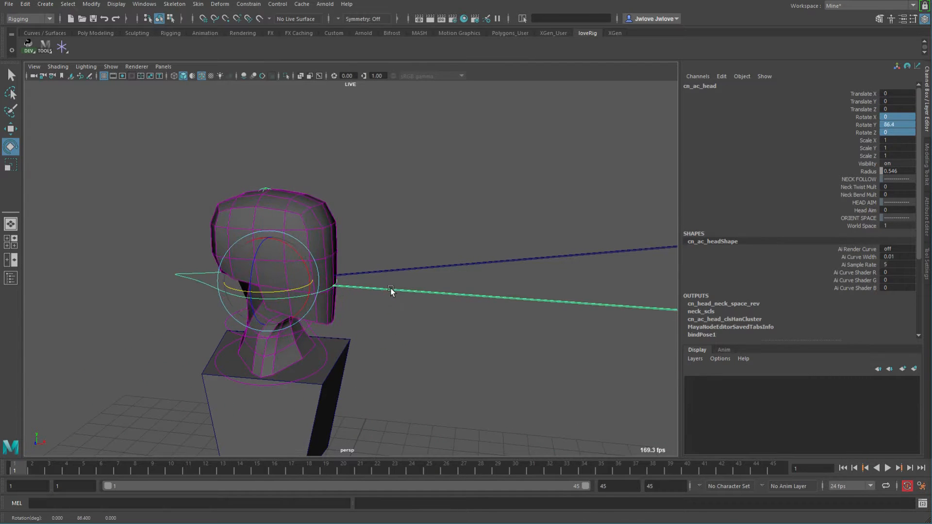
pyautogui.doubleClick(888, 125)
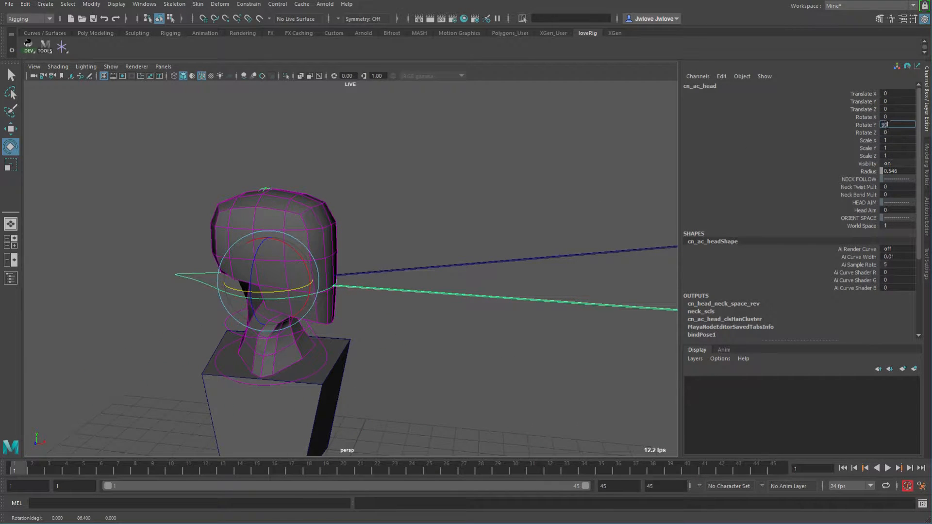
pyautogui.press('Return')
# Deselect everything and orbit around the model to examine the turned head and neck deformation.
pyautogui.keyDown('alt'); pyautogui.moveTo(452, 287); pyautogui.dragTo(468, 326, button='right'); pyautogui.keyUp('alt')
pyautogui.keyDown('alt'); pyautogui.moveTo(610, 347); pyautogui.dragTo(444, 344); pyautogui.keyUp('alt')
pyautogui.click(457, 330)
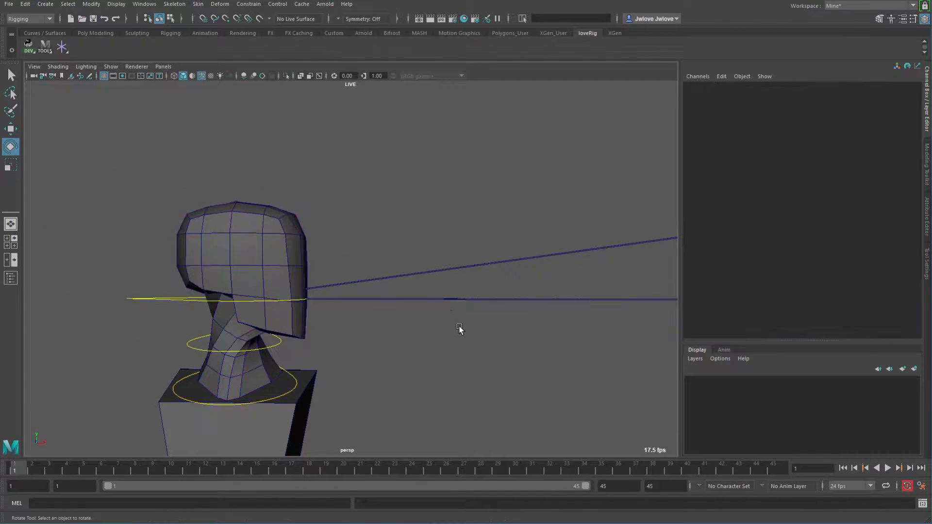
pyautogui.keyDown('alt'); pyautogui.moveTo(368, 318); pyautogui.dragTo(422, 319, button='middle'); pyautogui.keyUp('alt')
pyautogui.keyDown('alt'); pyautogui.moveTo(423, 319); pyautogui.dragTo(358, 327); pyautogui.keyUp('alt')
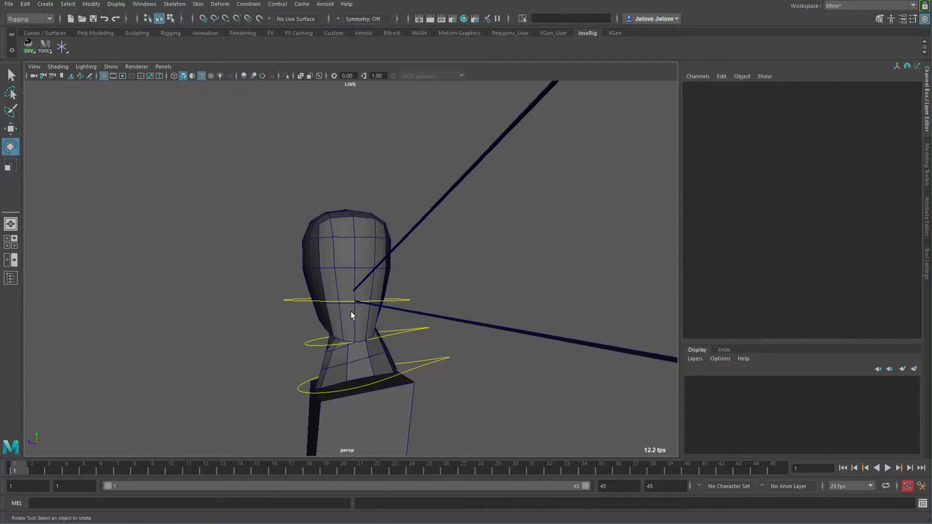
pyautogui.keyDown('alt'); pyautogui.moveTo(361, 234); pyautogui.dragTo(324, 333); pyautogui.keyUp('alt')
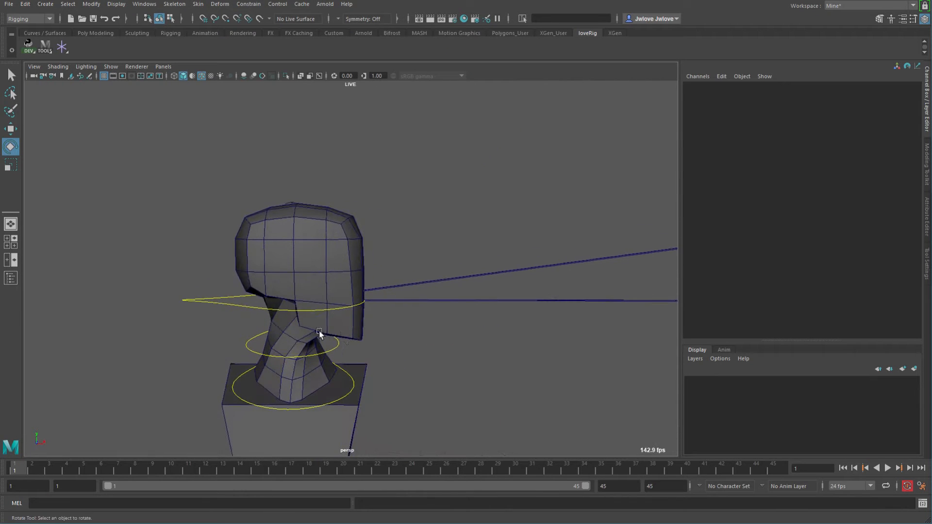
pyautogui.keyDown('alt'); pyautogui.moveTo(323, 333); pyautogui.dragTo(400, 352, button='right'); pyautogui.keyUp('alt')
pyautogui.keyDown('alt'); pyautogui.moveTo(400, 351); pyautogui.dragTo(350, 291, button='middle'); pyautogui.keyUp('alt')
pyautogui.keyDown('alt'); pyautogui.moveTo(349, 290); pyautogui.dragTo(468, 334, button='right'); pyautogui.keyUp('alt')
pyautogui.keyDown('alt'); pyautogui.moveTo(468, 334); pyautogui.dragTo(463, 345, button='middle'); pyautogui.keyUp('alt')
pyautogui.keyDown('alt'); pyautogui.moveTo(463, 344); pyautogui.dragTo(464, 332); pyautogui.keyUp('alt')
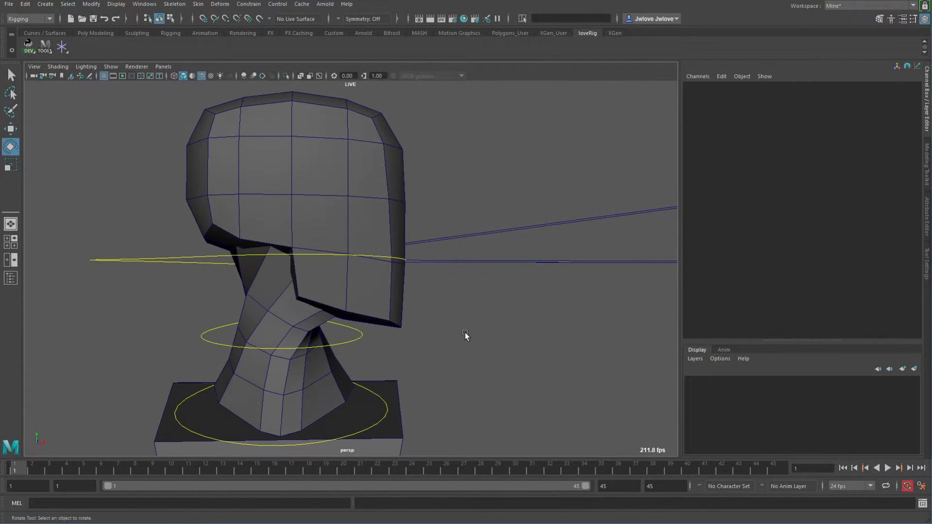
pyautogui.keyDown('alt'); pyautogui.moveTo(437, 320); pyautogui.dragTo(421, 319, button='middle'); pyautogui.keyUp('alt')
pyautogui.keyDown('alt'); pyautogui.moveTo(421, 319); pyautogui.dragTo(407, 315, button='right'); pyautogui.keyUp('alt')
pyautogui.keyDown('alt'); pyautogui.moveTo(407, 316); pyautogui.dragTo(433, 326); pyautogui.keyUp('alt')
pyautogui.keyDown('alt'); pyautogui.moveTo(296, 312); pyautogui.dragTo(339, 323, button='right'); pyautogui.keyUp('alt')
pyautogui.keyDown('alt'); pyautogui.moveTo(340, 322); pyautogui.dragTo(391, 293); pyautogui.keyUp('alt')
pyautogui.keyDown('alt'); pyautogui.moveTo(500, 328); pyautogui.dragTo(320, 290); pyautogui.keyUp('alt')
pyautogui.keyDown('alt'); pyautogui.moveTo(328, 333); pyautogui.dragTo(214, 258); pyautogui.keyUp('alt')
pyautogui.keyDown('alt'); pyautogui.moveTo(242, 314); pyautogui.dragTo(302, 328); pyautogui.keyUp('alt')
pyautogui.moveTo(371, 336); pyautogui.dragTo(406, 331)
# Test rotating the neck and head controls, then undo those changes.
pyautogui.click(260, 364)
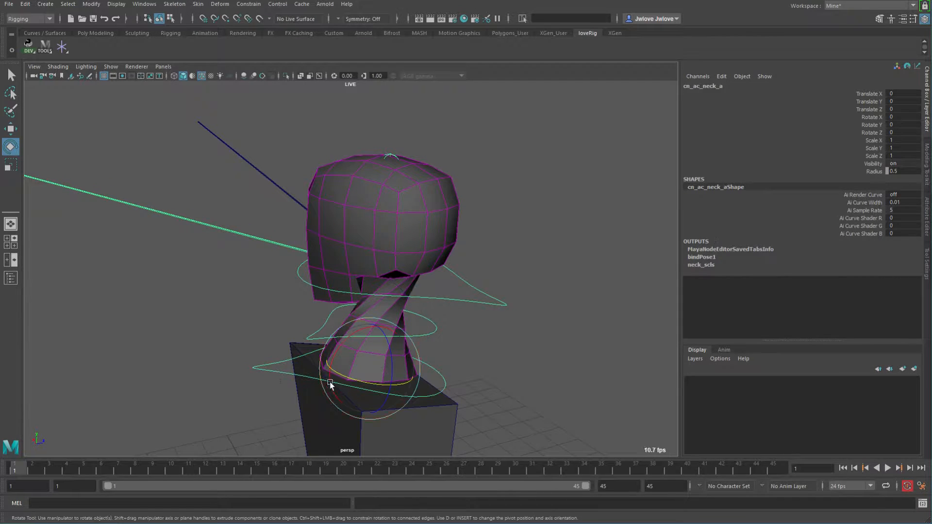
pyautogui.moveTo(354, 380); pyautogui.dragTo(371, 383)
pyautogui.click(514, 311)
pyautogui.moveTo(435, 304); pyautogui.dragTo(355, 294)
pyautogui.keyDown('alt'); pyautogui.moveTo(499, 357); pyautogui.dragTo(383, 328); pyautogui.keyUp('alt')
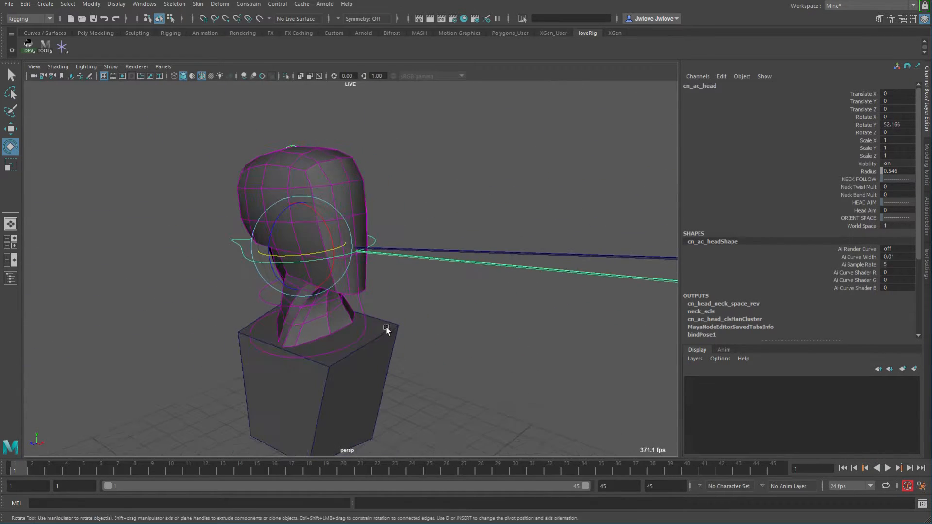
pyautogui.hotkey('ctrl', 'z')
pyautogui.hotkey('ctrl', 'z')
pyautogui.hotkey('ctrl', 'z')
pyautogui.hotkey('ctrl', 'z')
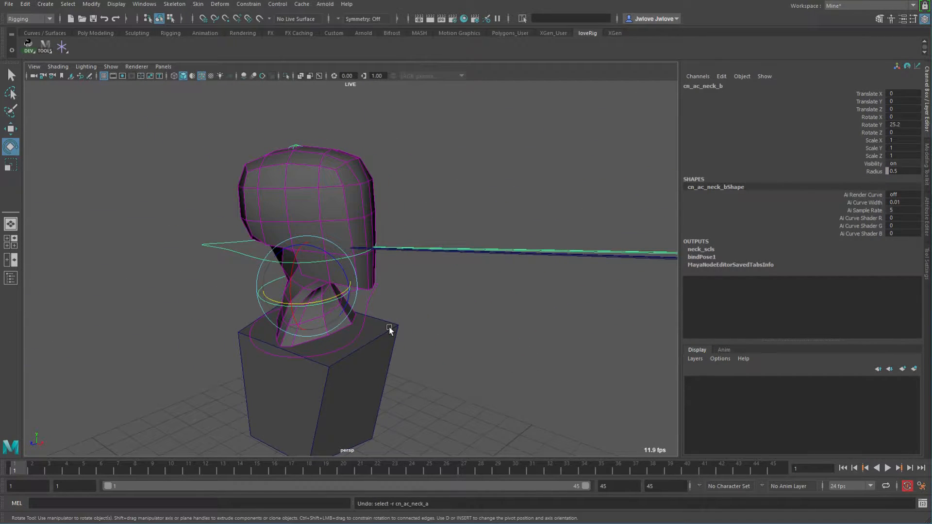
pyautogui.hotkey('ctrl', 'z')
# Tilt the head control freely, then reset its Rotate X, Y and Z to 0.
pyautogui.keyDown('alt'); pyautogui.moveTo(422, 316); pyautogui.dragTo(452, 311); pyautogui.keyUp('alt')
pyautogui.moveTo(165, 255); pyautogui.dragTo(195, 300)
pyautogui.keyDown('alt'); pyautogui.moveTo(380, 353); pyautogui.dragTo(347, 299); pyautogui.keyUp('alt')
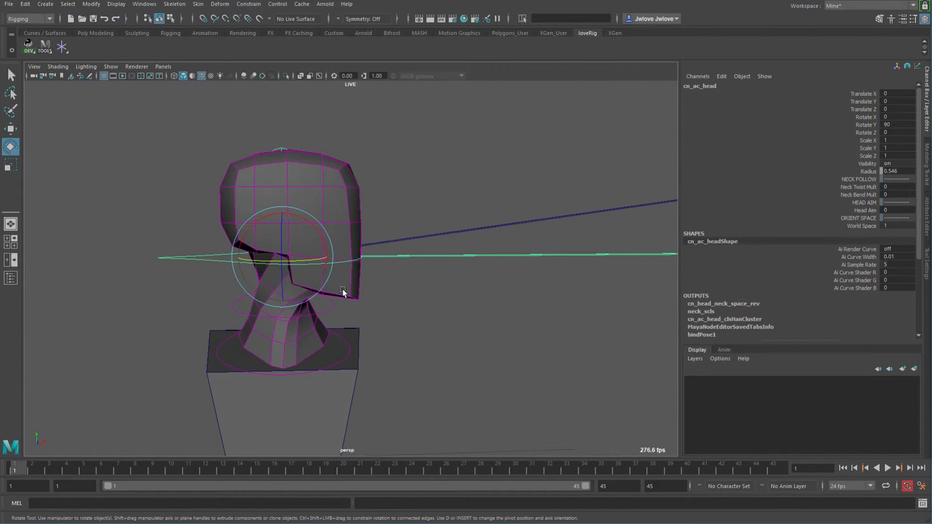
pyautogui.moveTo(310, 248); pyautogui.dragTo(274, 368)
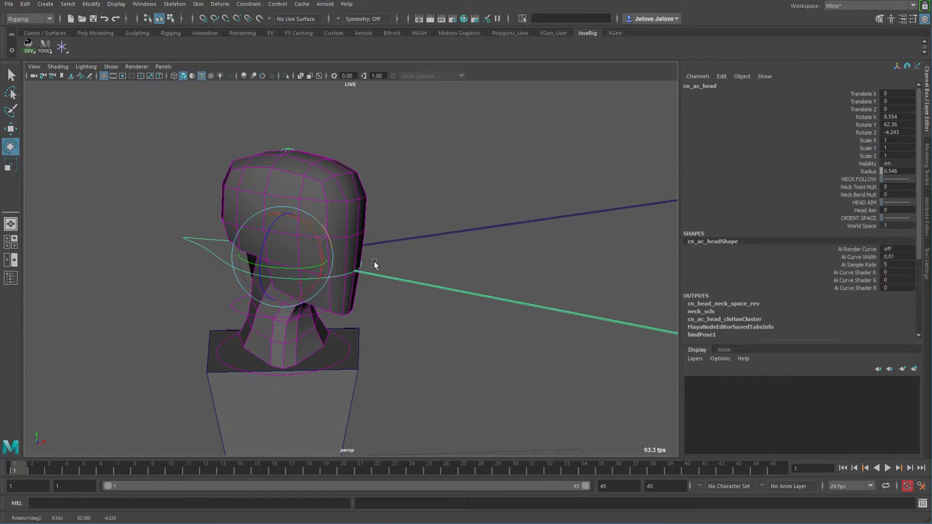
pyautogui.moveTo(903, 118); pyautogui.dragTo(907, 132)
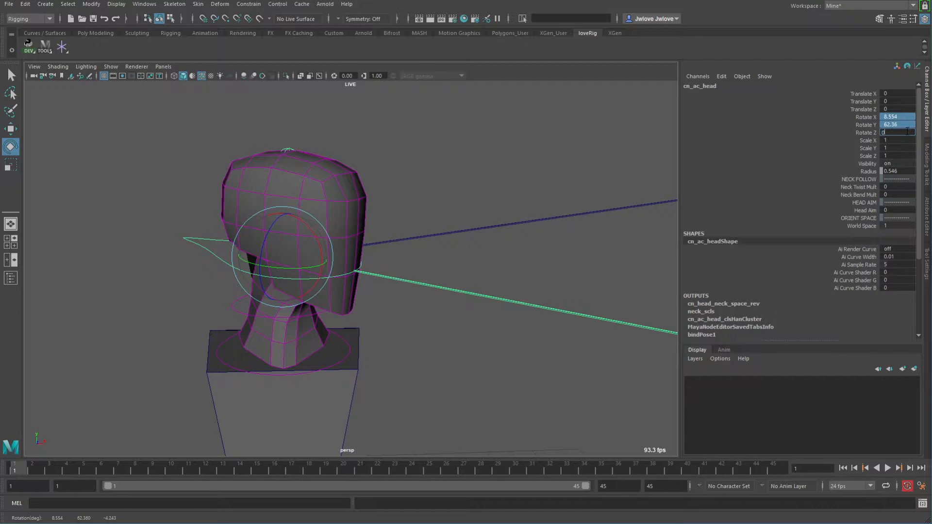
pyautogui.write('0')
pyautogui.press('Return')
# Set the head control's Neck Twist Mult to 0.65 and Neck Bend Mult to 0.45.
pyautogui.keyDown('alt'); pyautogui.moveTo(464, 293); pyautogui.dragTo(367, 299); pyautogui.keyUp('alt')
pyautogui.keyDown('alt'); pyautogui.moveTo(366, 298); pyautogui.dragTo(404, 297, button='middle'); pyautogui.keyUp('alt')
pyautogui.keyDown('alt'); pyautogui.moveTo(404, 297); pyautogui.dragTo(481, 313, button='right'); pyautogui.keyUp('alt')
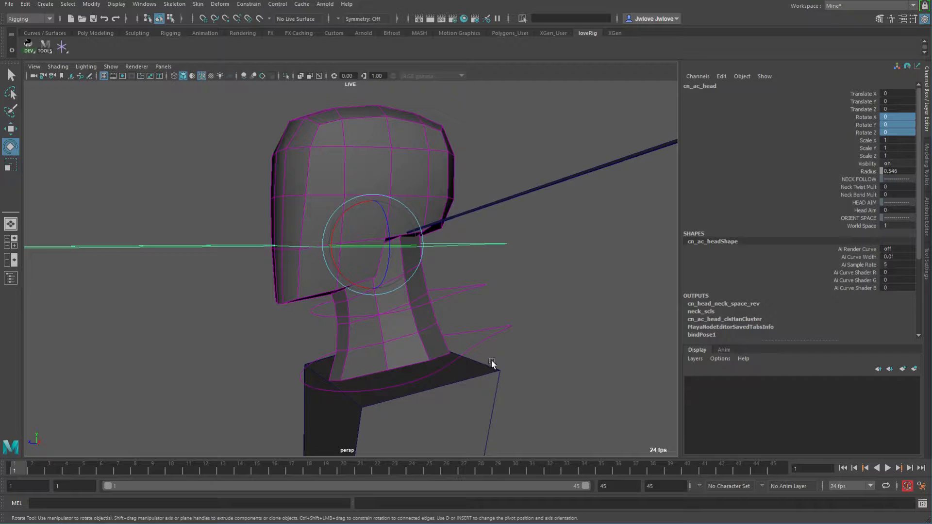
pyautogui.keyDown('alt'); pyautogui.moveTo(490, 363); pyautogui.dragTo(468, 366, button='middle'); pyautogui.keyUp('alt')
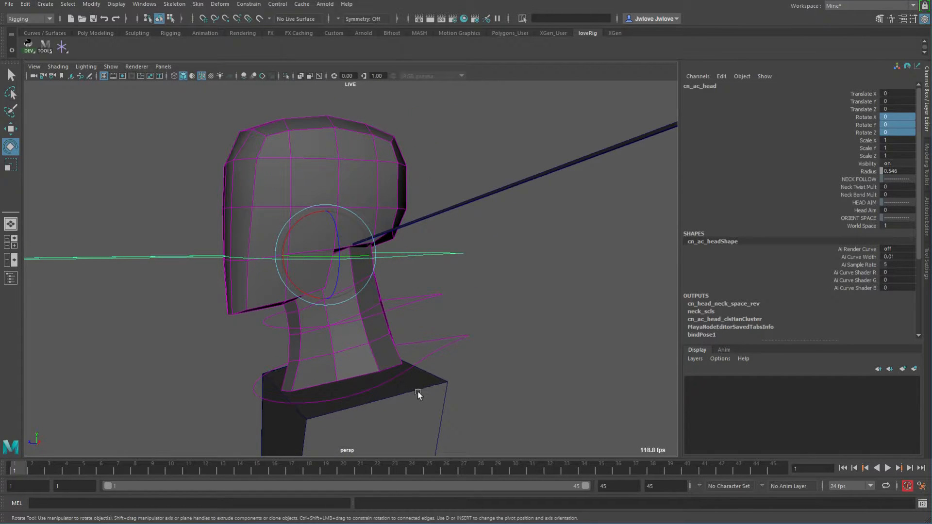
pyautogui.doubleClick(899, 186)
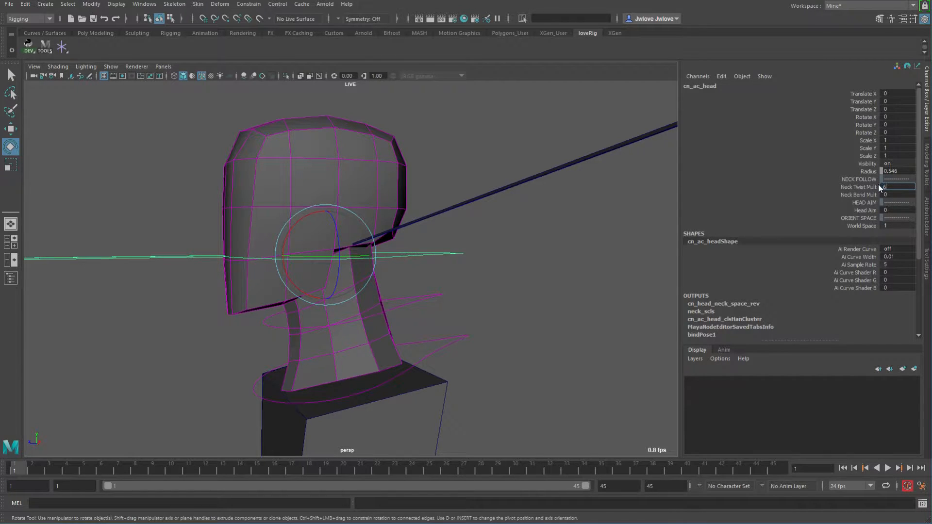
pyautogui.click(896, 195)
# Test rotating the head control with the new multipliers and undo the rotations.
pyautogui.keyDown('alt'); pyautogui.moveTo(443, 271); pyautogui.dragTo(496, 270); pyautogui.keyUp('alt')
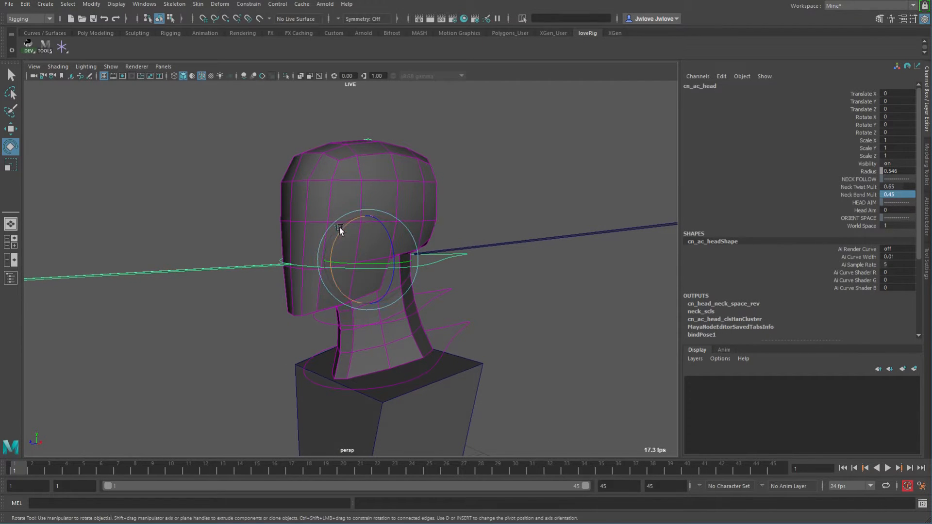
pyautogui.moveTo(387, 237)
pyautogui.keyDown('alt'); pyautogui.mouseDown()
pyautogui.moveTo(363, 235)
pyautogui.moveTo(449, 240)
pyautogui.moveTo(356, 243)
pyautogui.moveTo(343, 226)
pyautogui.moveTo(362, 213)
pyautogui.moveTo(353, 216)
pyautogui.moveTo(387, 225)
pyautogui.mouseUp(); pyautogui.keyUp('alt')
pyautogui.keyDown('alt'); pyautogui.moveTo(388, 226); pyautogui.dragTo(354, 230); pyautogui.keyUp('alt')
pyautogui.moveTo(431, 267); pyautogui.dragTo(480, 297)
pyautogui.keyDown('alt'); pyautogui.moveTo(428, 311); pyautogui.dragTo(491, 307); pyautogui.keyUp('alt')
pyautogui.hotkey('ctrl', 'z')
pyautogui.moveTo(383, 257); pyautogui.dragTo(474, 297)
pyautogui.hotkey('ctrl', 'z')
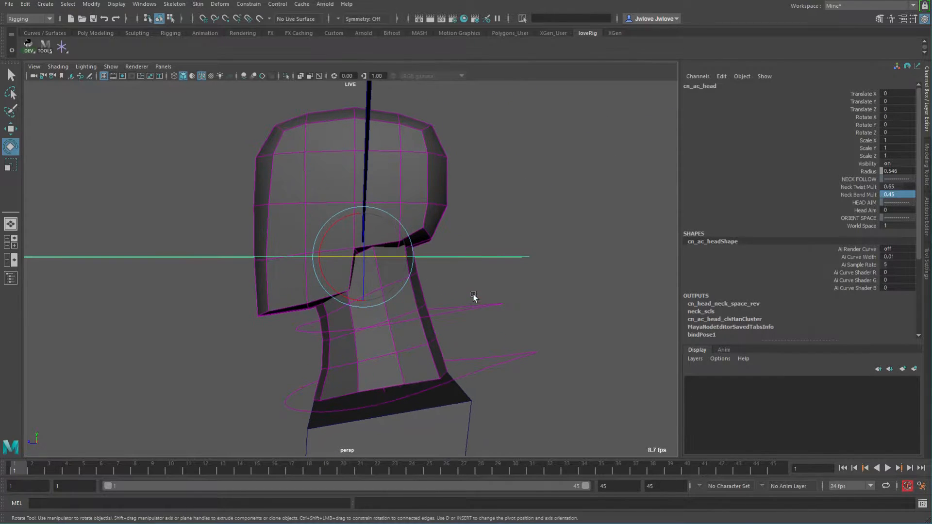
# Tilt the head control forward in X to check the neck bend, then reset Rotate X to 0.
pyautogui.moveTo(333, 287); pyautogui.dragTo(388, 278)
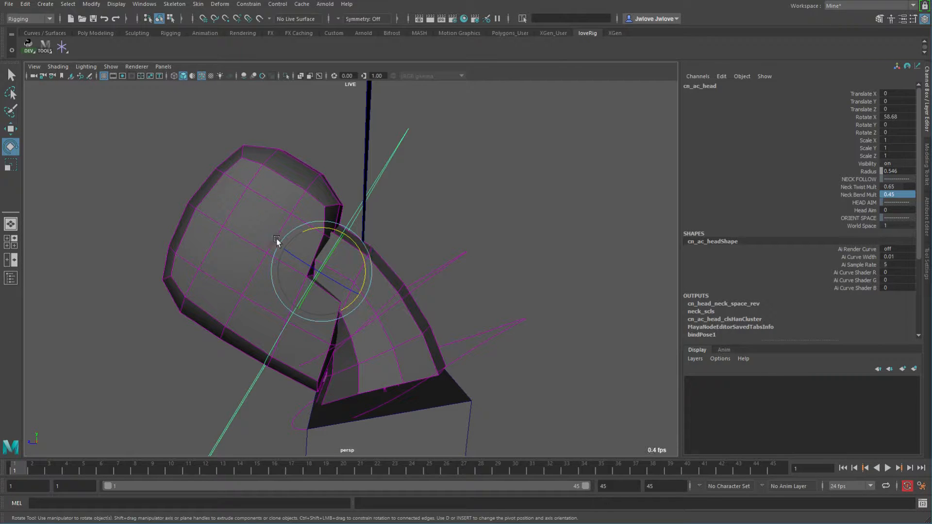
pyautogui.moveTo(470, 179); pyautogui.dragTo(443, 319, button='middle')
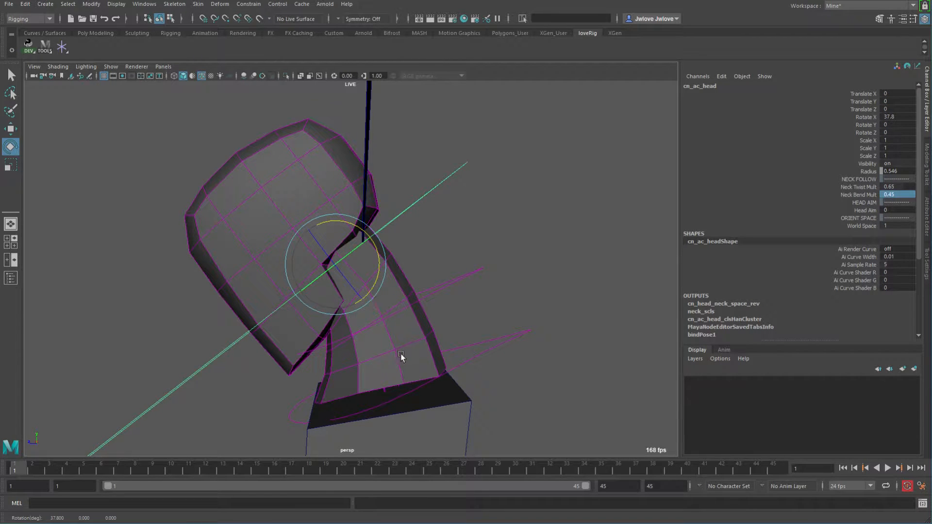
pyautogui.moveTo(503, 256); pyautogui.dragTo(483, 262, button='middle')
pyautogui.write('0')
pyautogui.press('Return')
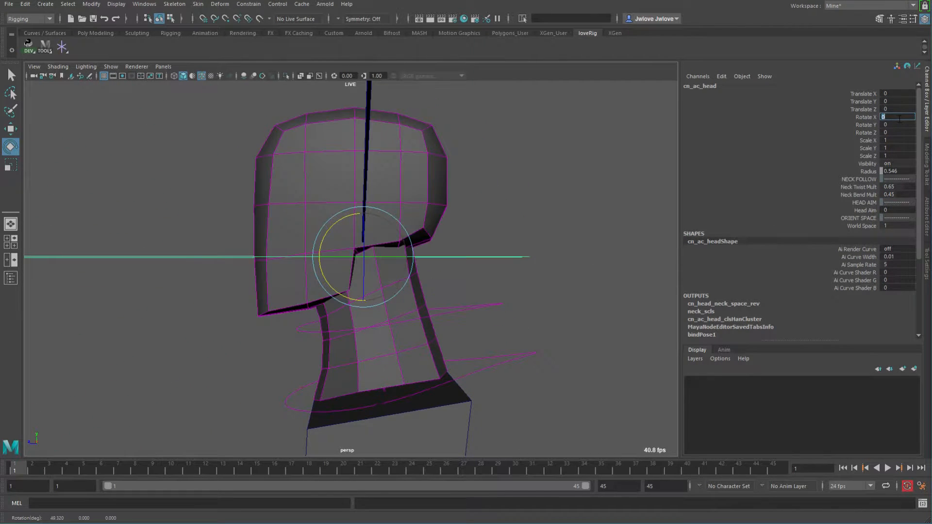
# Rotate the head control around Y to test the neck twist, undo the first try, and reset Rotate X to 0.
pyautogui.keyDown('alt'); pyautogui.moveTo(333, 312); pyautogui.dragTo(503, 294); pyautogui.keyUp('alt')
pyautogui.hotkey('ctrl', 'z')
pyautogui.keyDown('alt'); pyautogui.moveTo(574, 310); pyautogui.dragTo(621, 280); pyautogui.keyUp('alt')
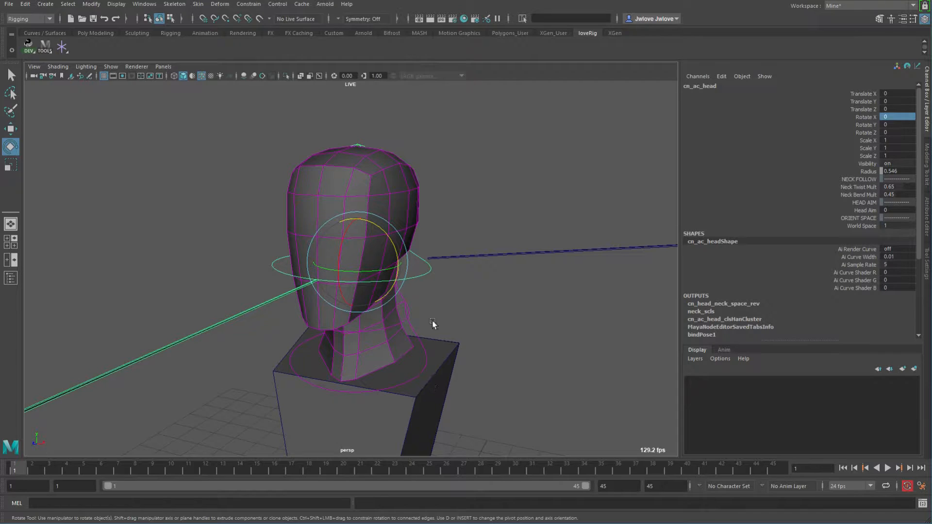
pyautogui.keyDown('alt'); pyautogui.moveTo(465, 320); pyautogui.dragTo(421, 310); pyautogui.keyUp('alt')
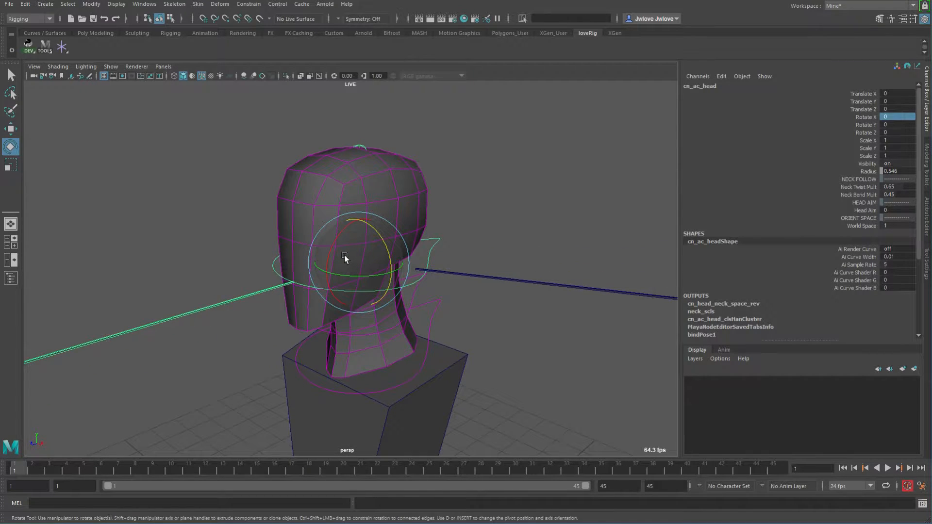
pyautogui.keyDown('alt'); pyautogui.moveTo(347, 268); pyautogui.dragTo(485, 239); pyautogui.keyUp('alt')
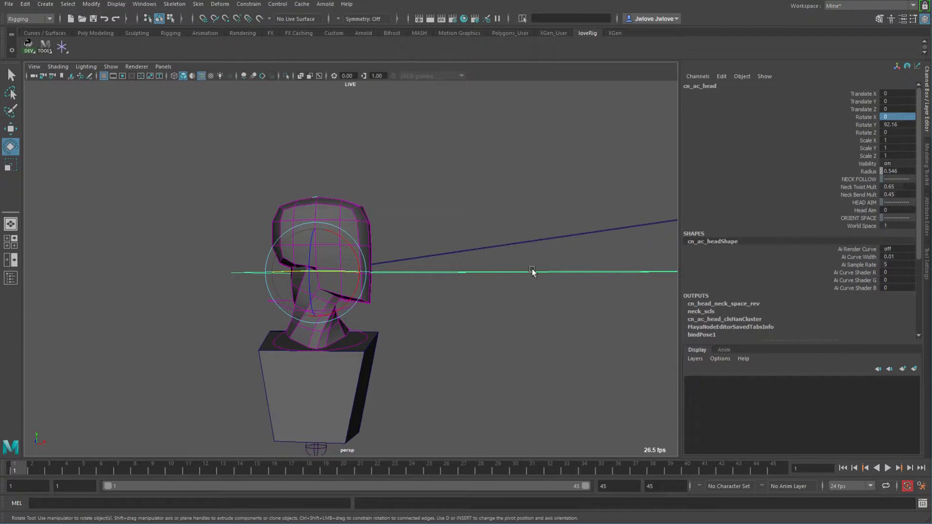
pyautogui.moveTo(518, 331); pyautogui.dragTo(427, 292)
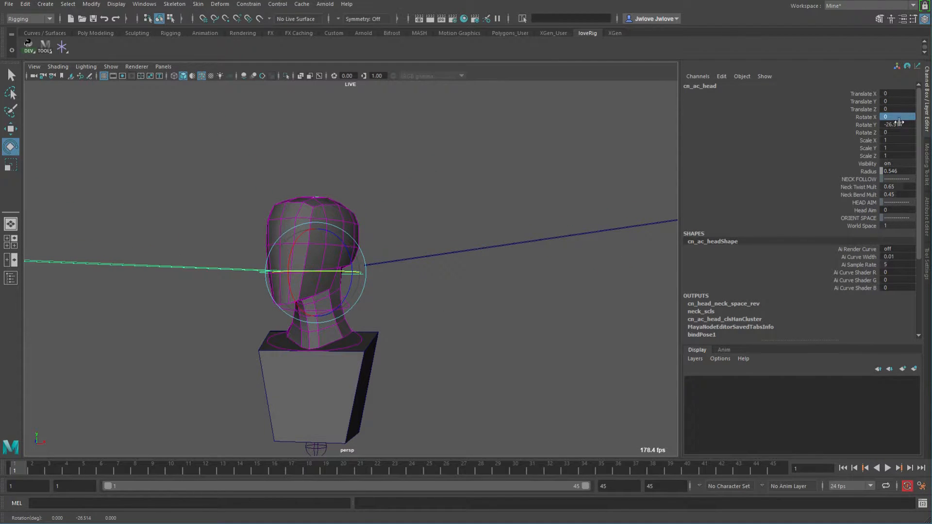
pyautogui.write('0')
pyautogui.press('Return')
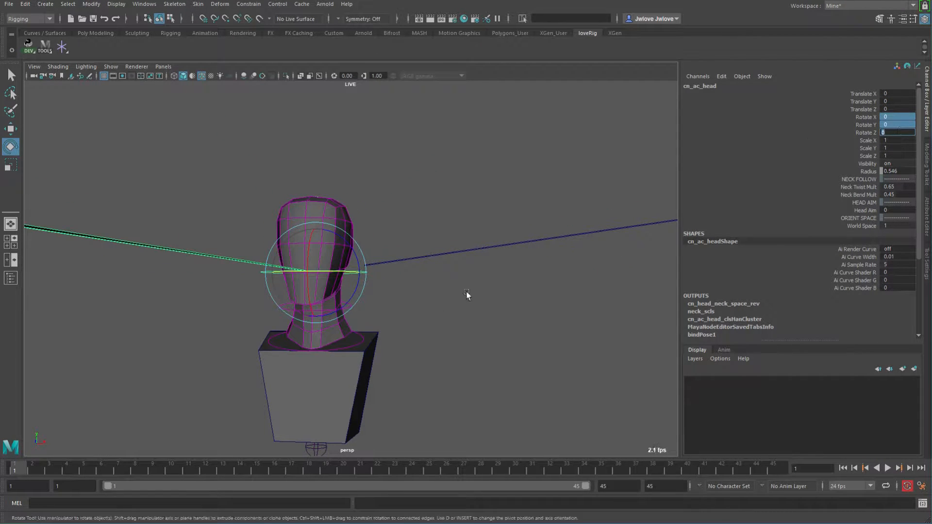
# Rotate the head control freely in all axes, then reset its Rotate X, Y and Z to 0.
pyautogui.keyDown('alt'); pyautogui.moveTo(474, 298); pyautogui.dragTo(448, 294); pyautogui.keyUp('alt')
pyautogui.moveTo(321, 247); pyautogui.dragTo(451, 316)
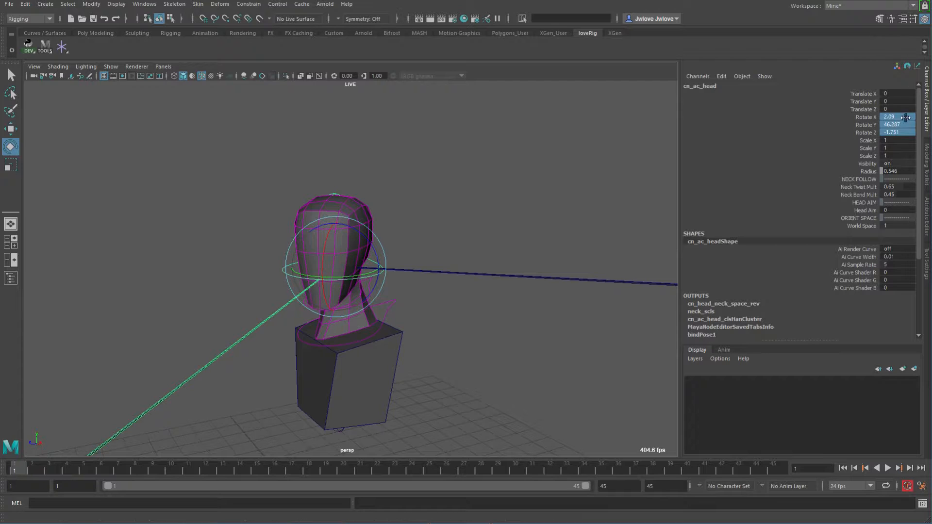
pyautogui.write('0')
pyautogui.press('Return')
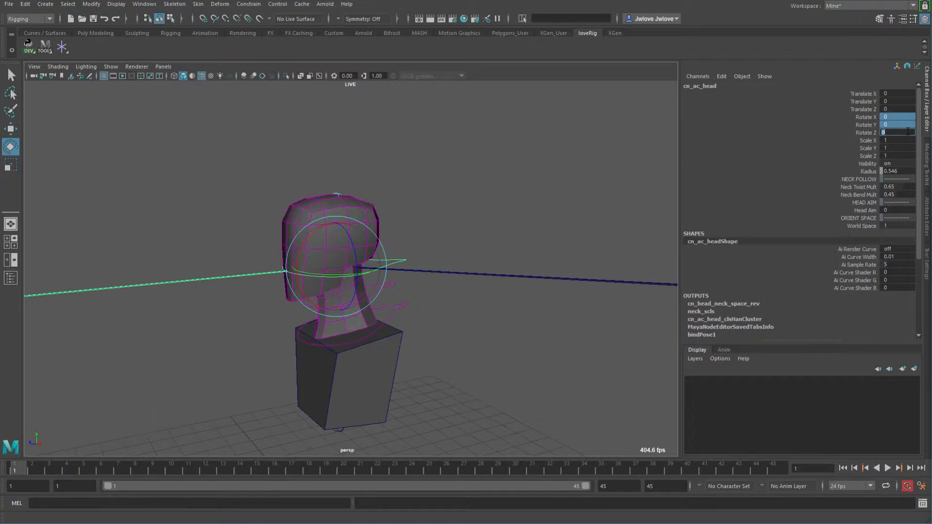
# Select the head aim control and set its Translate Z to 0.
pyautogui.keyDown('alt'); pyautogui.moveTo(465, 216); pyautogui.dragTo(565, 240, button='right'); pyautogui.keyUp('alt')
pyautogui.keyDown('alt'); pyautogui.moveTo(566, 239); pyautogui.dragTo(474, 228); pyautogui.keyUp('alt')
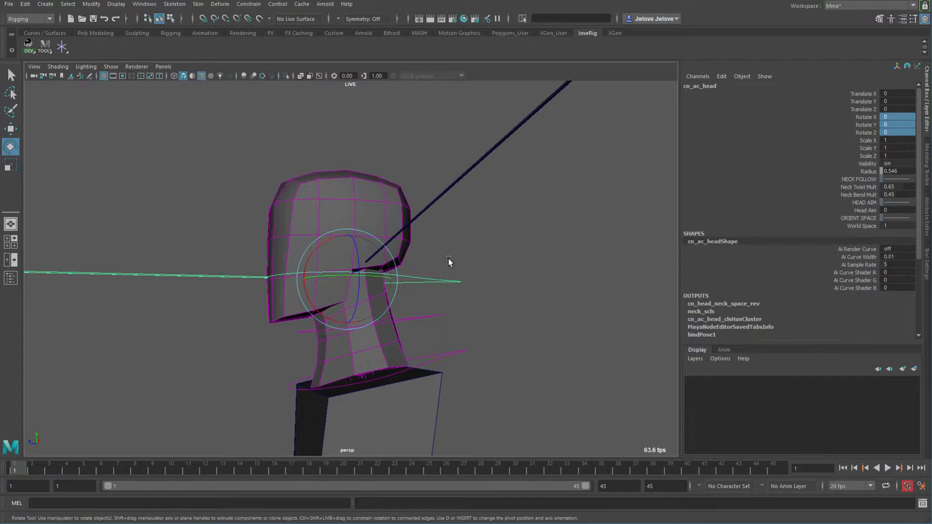
pyautogui.keyDown('alt'); pyautogui.moveTo(509, 286); pyautogui.dragTo(552, 298); pyautogui.keyUp('alt')
pyautogui.keyDown('alt'); pyautogui.moveTo(552, 297); pyautogui.dragTo(316, 247, button='right'); pyautogui.keyUp('alt')
pyautogui.keyDown('alt'); pyautogui.moveTo(316, 247); pyautogui.dragTo(469, 249, button='middle'); pyautogui.keyUp('alt')
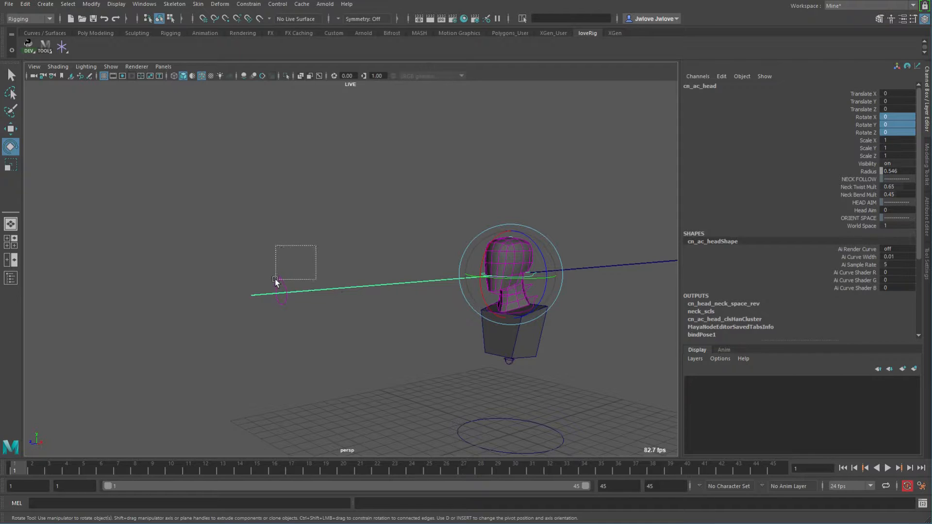
pyautogui.moveTo(275, 283); pyautogui.dragTo(275, 287)
pyautogui.doubleClick(903, 108)
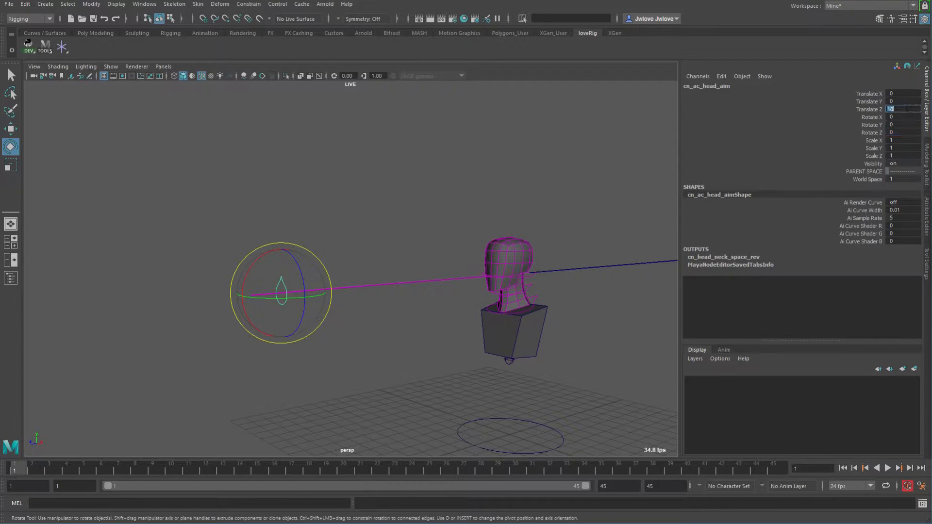
pyautogui.write('0')
pyautogui.press('Return')
# Select the head control and set its Head Aim to 1.
pyautogui.keyDown('alt'); pyautogui.moveTo(578, 240); pyautogui.dragTo(508, 216, button='middle'); pyautogui.keyUp('alt')
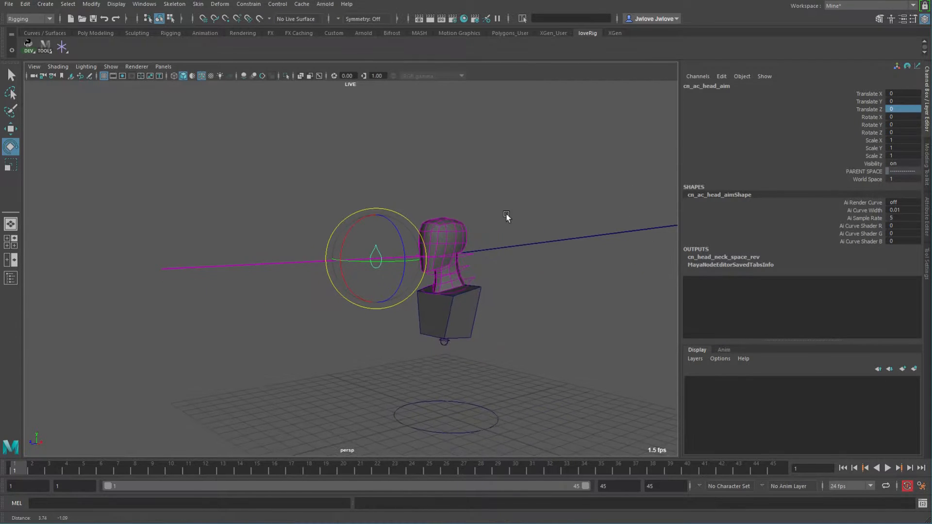
pyautogui.keyDown('alt'); pyautogui.moveTo(507, 216); pyautogui.dragTo(691, 270, button='right'); pyautogui.keyUp('alt')
pyautogui.keyDown('alt'); pyautogui.moveTo(571, 213); pyautogui.dragTo(545, 240); pyautogui.keyUp('alt')
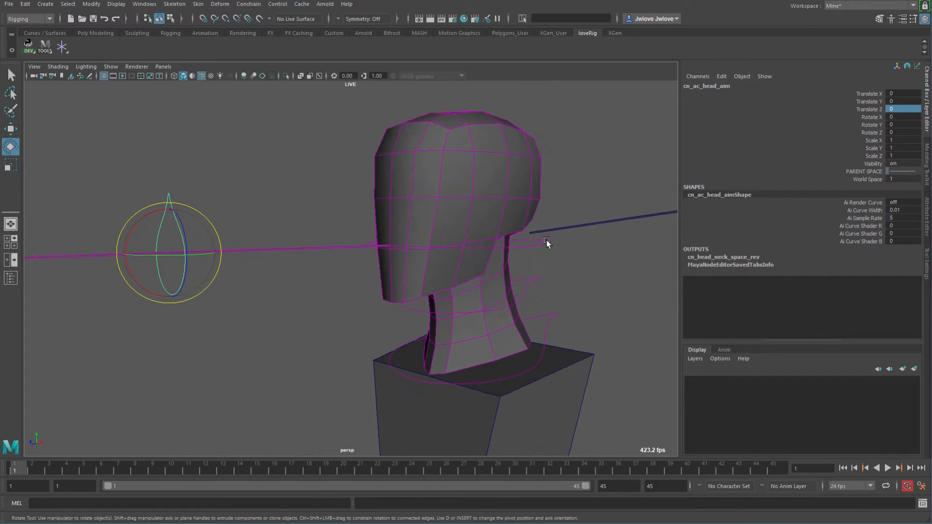
pyautogui.click(538, 238)
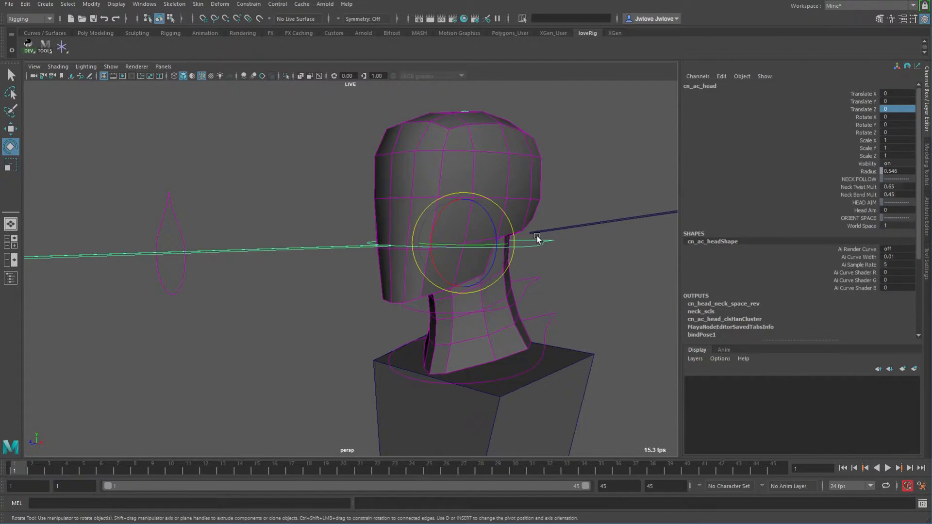
pyautogui.keyDown('alt'); pyautogui.moveTo(577, 196); pyautogui.dragTo(503, 197, button='middle'); pyautogui.keyUp('alt')
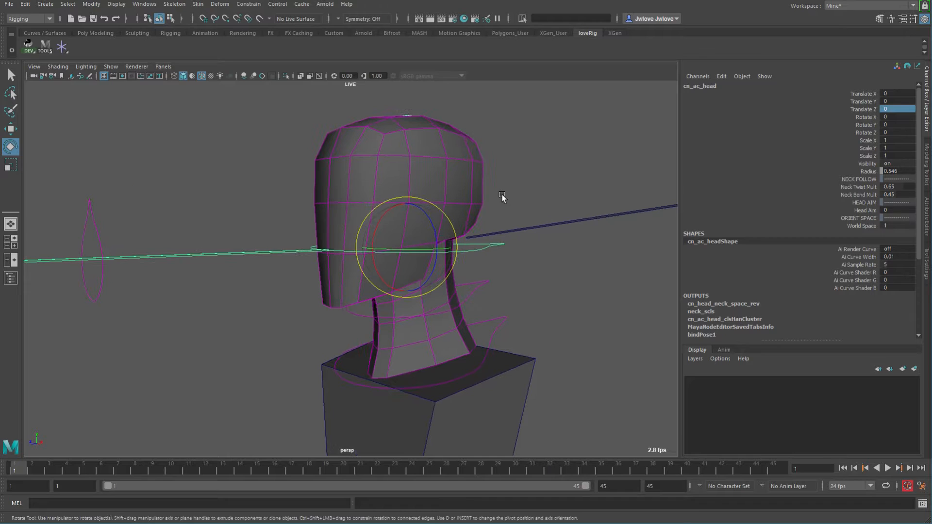
pyautogui.click(867, 210)
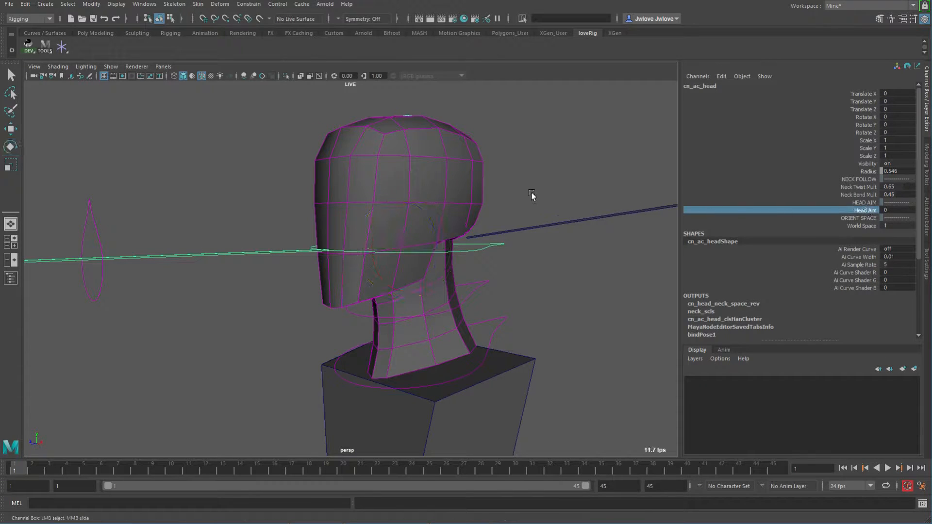
pyautogui.keyDown('alt'); pyautogui.moveTo(576, 193); pyautogui.dragTo(282, 213); pyautogui.keyUp('alt')
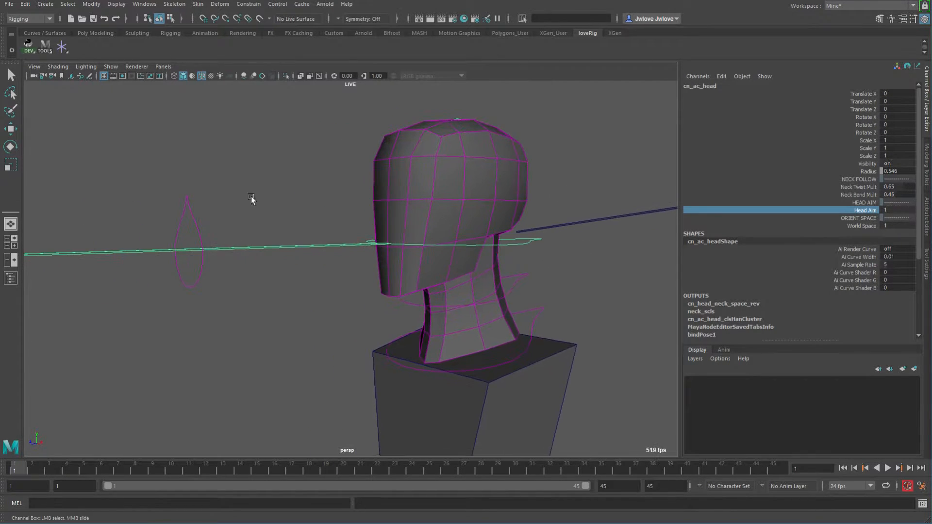
# Move the head aim control around the head to test the head following it.
pyautogui.moveTo(186, 203); pyautogui.dragTo(181, 212)
pyautogui.keyDown('alt'); pyautogui.moveTo(334, 279); pyautogui.dragTo(309, 271, button='right'); pyautogui.keyUp('alt')
pyautogui.press('w')
pyautogui.keyDown('alt'); pyautogui.moveTo(309, 271); pyautogui.dragTo(322, 288); pyautogui.keyUp('alt')
pyautogui.moveTo(322, 288); pyautogui.dragTo(328, 313, button='middle')
pyautogui.press('w')
pyautogui.keyDown('alt'); pyautogui.moveTo(332, 298); pyautogui.dragTo(354, 323); pyautogui.keyUp('alt')
pyautogui.moveTo(354, 323); pyautogui.dragTo(444, 387, button='middle')
pyautogui.keyDown('alt'); pyautogui.moveTo(512, 308); pyautogui.dragTo(438, 319); pyautogui.keyUp('alt')
pyautogui.moveTo(438, 318)
pyautogui.mouseDown(button='middle')
pyautogui.moveTo(342, 277)
pyautogui.moveTo(411, 226)
pyautogui.moveTo(410, 370)
pyautogui.moveTo(432, 302)
pyautogui.moveTo(428, 315)
pyautogui.mouseUp(button='middle')
pyautogui.keyDown('alt'); pyautogui.moveTo(428, 314); pyautogui.dragTo(500, 322); pyautogui.keyUp('alt')
pyautogui.keyDown('alt'); pyautogui.moveTo(499, 322); pyautogui.dragTo(456, 306, button='right'); pyautogui.keyUp('alt')
pyautogui.keyDown('alt'); pyautogui.moveTo(456, 306); pyautogui.dragTo(461, 313, button='middle'); pyautogui.keyUp('alt')
pyautogui.press('e')
pyautogui.keyDown('alt'); pyautogui.moveTo(474, 312); pyautogui.dragTo(457, 314); pyautogui.keyUp('alt')
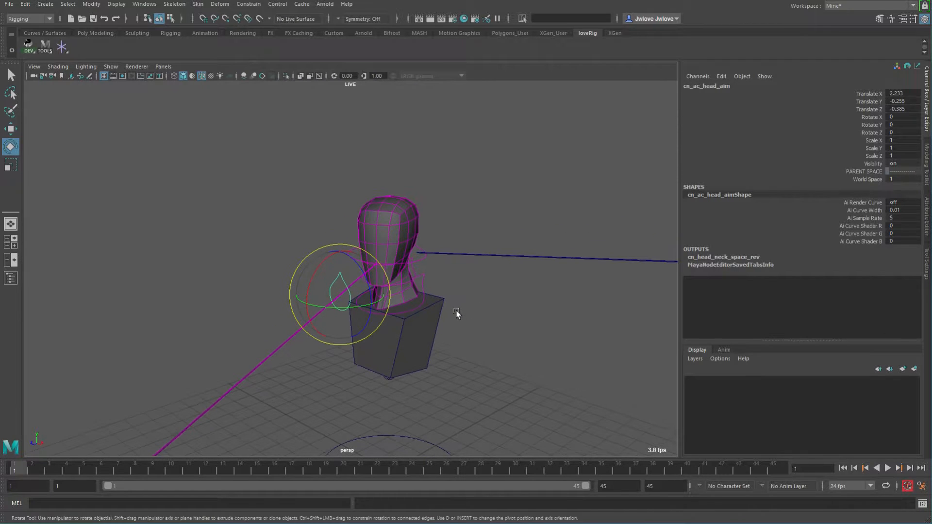
# Move and rotate the head aim control further, then reset its Rotate X, Y and Z to 0.
pyautogui.keyDown('alt'); pyautogui.moveTo(466, 307); pyautogui.dragTo(342, 269, button='middle'); pyautogui.keyUp('alt')
pyautogui.keyDown('alt'); pyautogui.moveTo(472, 320); pyautogui.dragTo(578, 322); pyautogui.keyUp('alt')
pyautogui.keyDown('alt'); pyautogui.moveTo(458, 309); pyautogui.dragTo(400, 322, button='middle'); pyautogui.keyUp('alt')
pyautogui.keyDown('alt'); pyautogui.moveTo(400, 322); pyautogui.dragTo(494, 304, button='right'); pyautogui.keyUp('alt')
pyautogui.keyDown('alt'); pyautogui.moveTo(492, 318); pyautogui.dragTo(382, 325); pyautogui.keyUp('alt')
pyautogui.moveTo(382, 324); pyautogui.dragTo(534, 361, button='middle')
pyautogui.keyDown('alt'); pyautogui.moveTo(569, 327); pyautogui.dragTo(478, 313, button='right'); pyautogui.keyUp('alt')
pyautogui.press('w')
pyautogui.moveTo(467, 320); pyautogui.dragTo(543, 337, button='middle')
pyautogui.press('e')
pyautogui.moveTo(545, 275); pyautogui.dragTo(450, 175, button='middle')
pyautogui.keyDown('alt'); pyautogui.moveTo(538, 206); pyautogui.dragTo(506, 209); pyautogui.keyUp('alt')
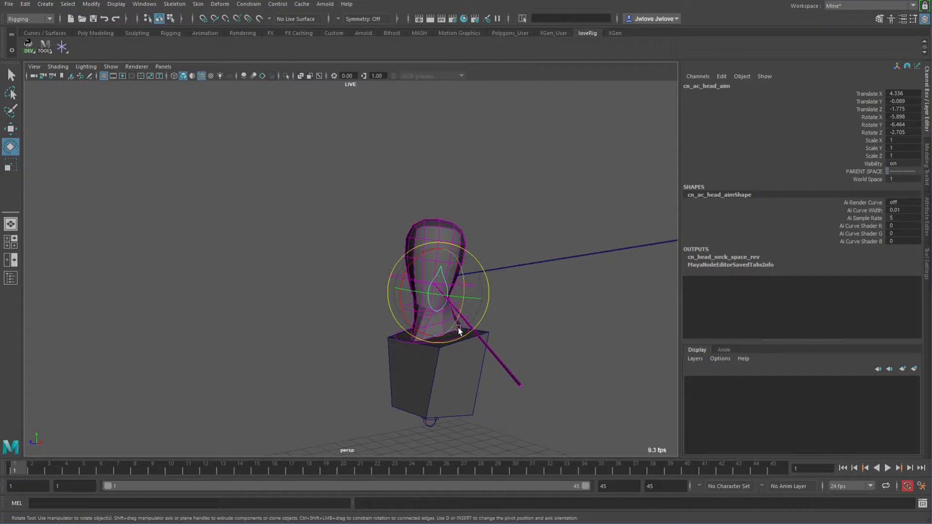
pyautogui.keyDown('alt'); pyautogui.moveTo(395, 315); pyautogui.dragTo(527, 252); pyautogui.keyUp('alt')
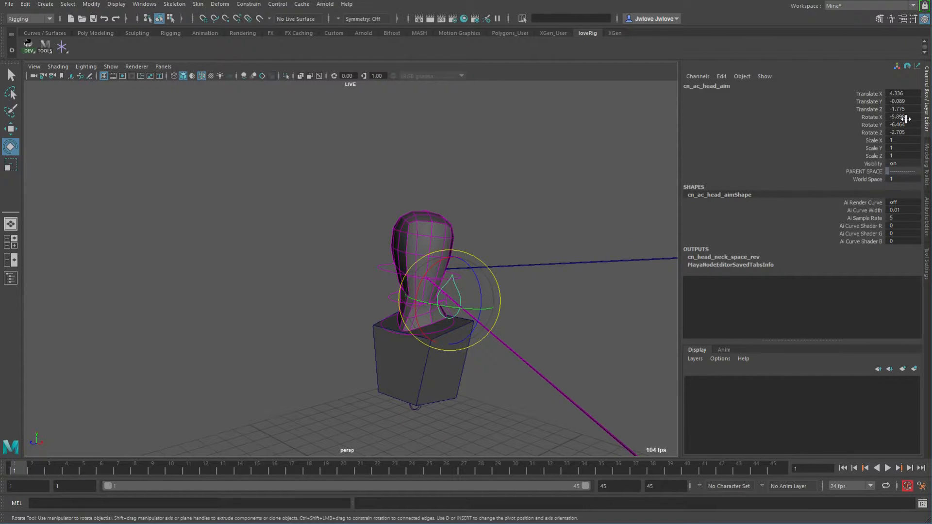
pyautogui.moveTo(906, 119); pyautogui.dragTo(909, 129)
pyautogui.write('0')
pyautogui.press('Return')
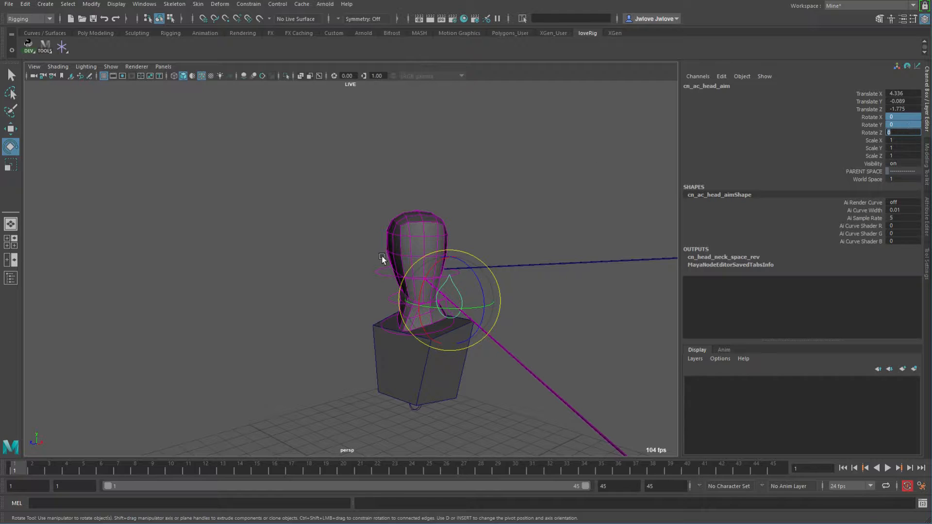
# Move the head aim control again and select the head control to check the aim.
pyautogui.keyDown('alt'); pyautogui.moveTo(442, 194); pyautogui.dragTo(490, 222); pyautogui.keyUp('alt')
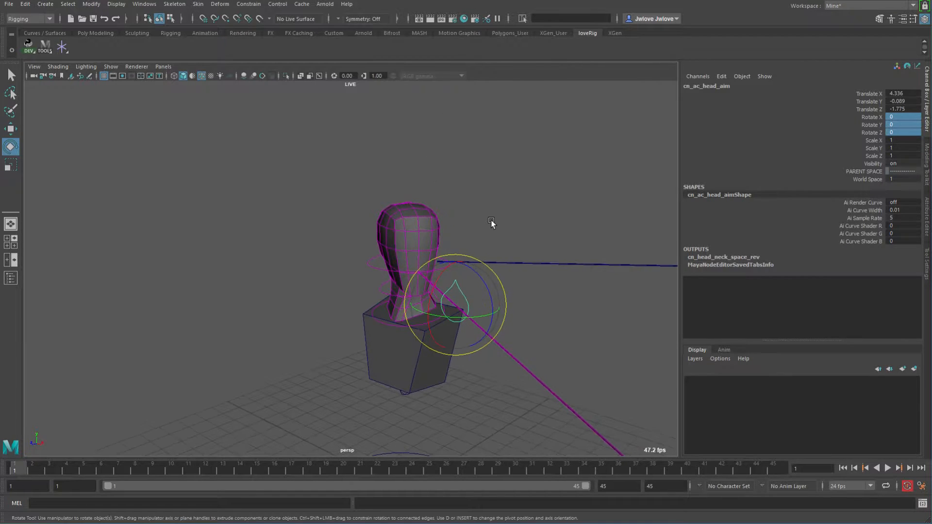
pyautogui.press('w')
pyautogui.keyDown('alt'); pyautogui.moveTo(528, 278); pyautogui.dragTo(541, 301); pyautogui.keyUp('alt')
pyautogui.moveTo(541, 301); pyautogui.dragTo(493, 265, button='middle')
pyautogui.click(469, 257)
pyautogui.press('e')
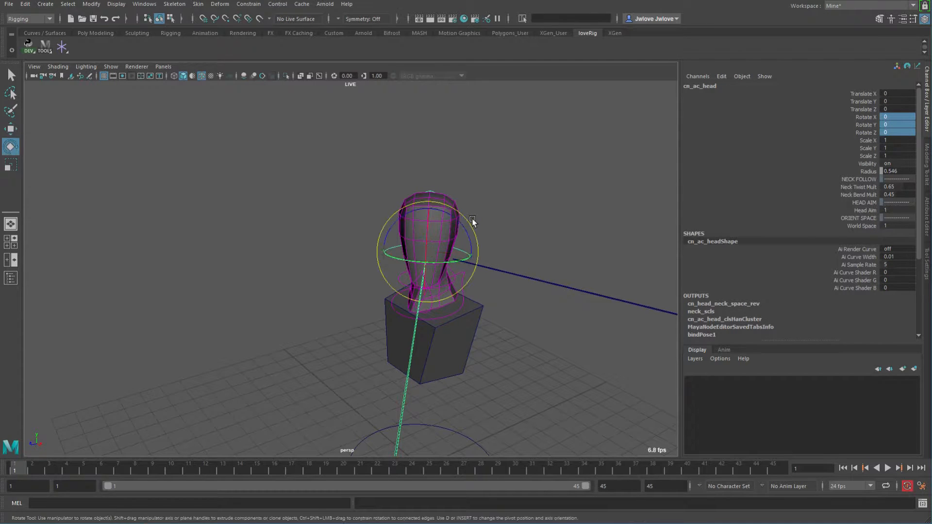
pyautogui.moveTo(454, 214)
pyautogui.mouseDown()
pyautogui.moveTo(448, 218)
pyautogui.moveTo(463, 235)
pyautogui.moveTo(452, 213)
pyautogui.mouseUp()
pyautogui.hotkey('ctrl', 'z')
# Select the head aim control and reset its Translate X, Y and Z to 0.
pyautogui.keyDown('alt'); pyautogui.moveTo(537, 342); pyautogui.dragTo(522, 356); pyautogui.keyUp('alt')
pyautogui.click(556, 343)
pyautogui.keyDown('alt'); pyautogui.moveTo(443, 271); pyautogui.dragTo(428, 287); pyautogui.keyUp('alt')
pyautogui.moveTo(366, 248); pyautogui.dragTo(332, 269)
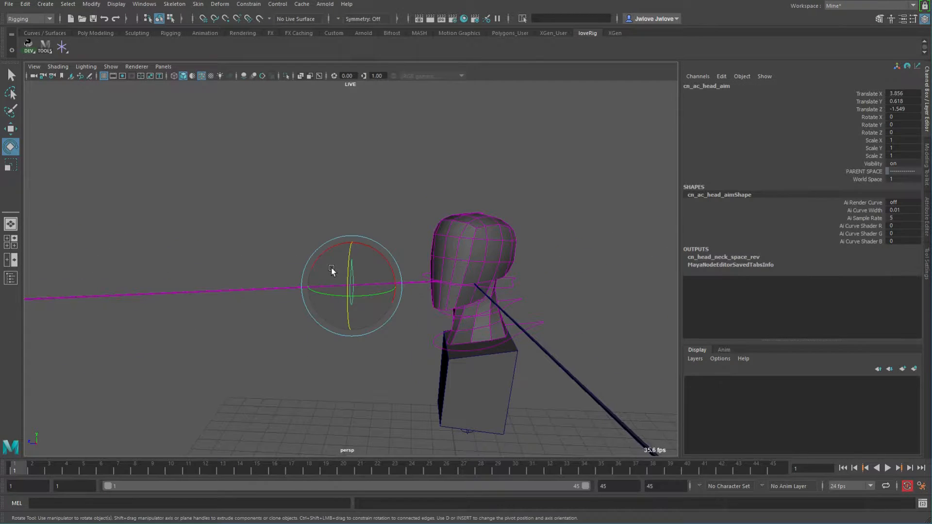
pyautogui.moveTo(910, 95); pyautogui.dragTo(914, 118)
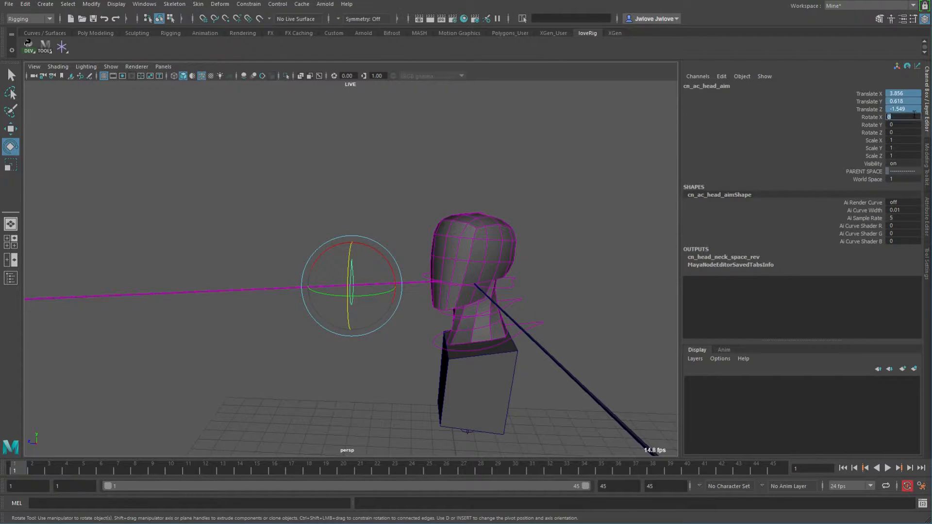
pyautogui.press('Return')
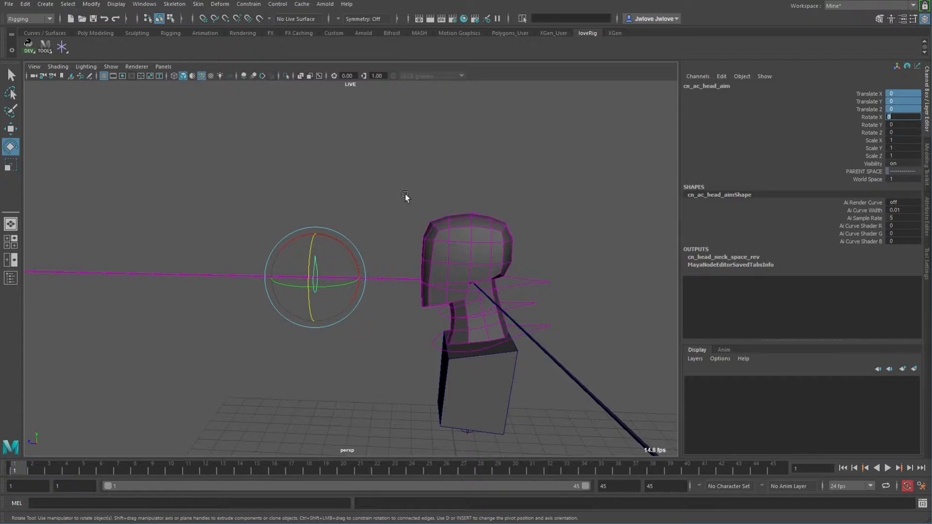
# Inspect the rig by selecting the head, master and aim controls in turn.
pyautogui.keyDown('alt'); pyautogui.moveTo(427, 220); pyautogui.dragTo(406, 236); pyautogui.keyUp('alt')
pyautogui.click(414, 212)
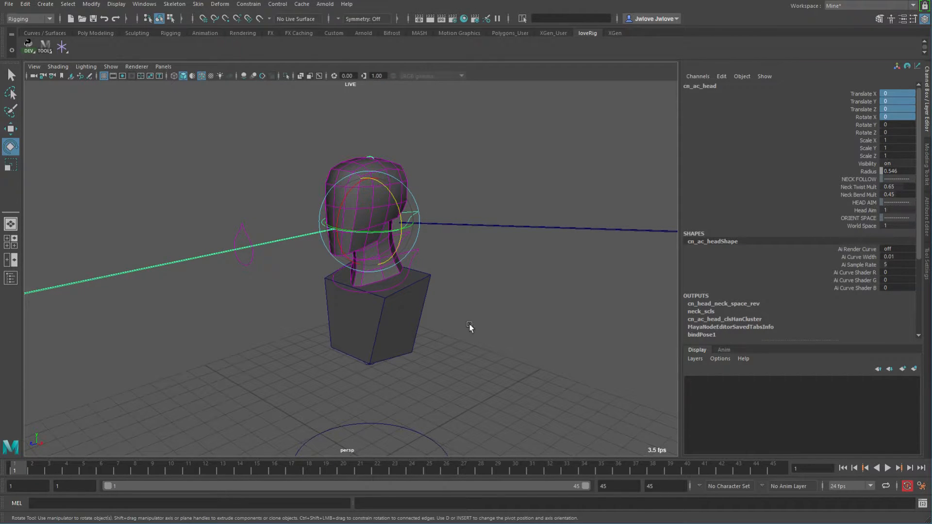
pyautogui.moveTo(436, 423); pyautogui.dragTo(409, 441)
pyautogui.keyDown('alt'); pyautogui.moveTo(528, 395); pyautogui.dragTo(533, 313, button='middle'); pyautogui.keyUp('alt')
pyautogui.keyDown('alt'); pyautogui.moveTo(534, 313); pyautogui.dragTo(531, 328); pyautogui.keyUp('alt')
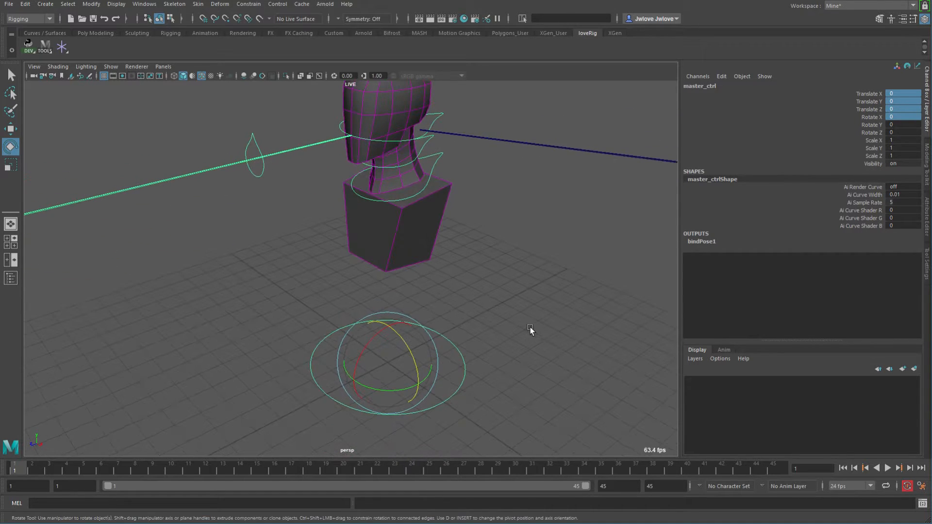
pyautogui.keyDown('alt'); pyautogui.moveTo(489, 285); pyautogui.dragTo(506, 333, button='middle'); pyautogui.keyUp('alt')
pyautogui.keyDown('alt'); pyautogui.moveTo(507, 335); pyautogui.dragTo(563, 327); pyautogui.keyUp('alt')
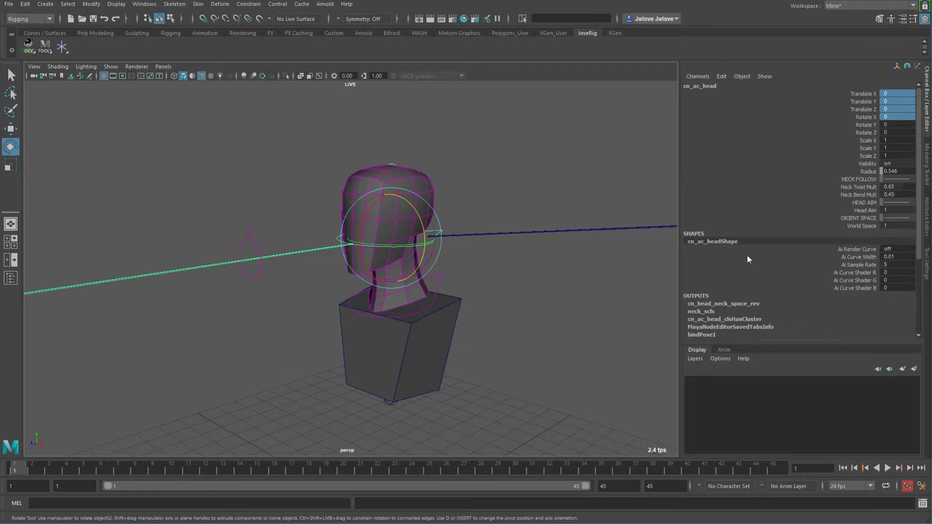
pyautogui.click(395, 402)
pyautogui.moveTo(367, 392); pyautogui.dragTo(389, 399)
pyautogui.hotkey('ctrl', 'z')
# Select the head control and set its Head Aim to 0.
pyautogui.click(237, 237)
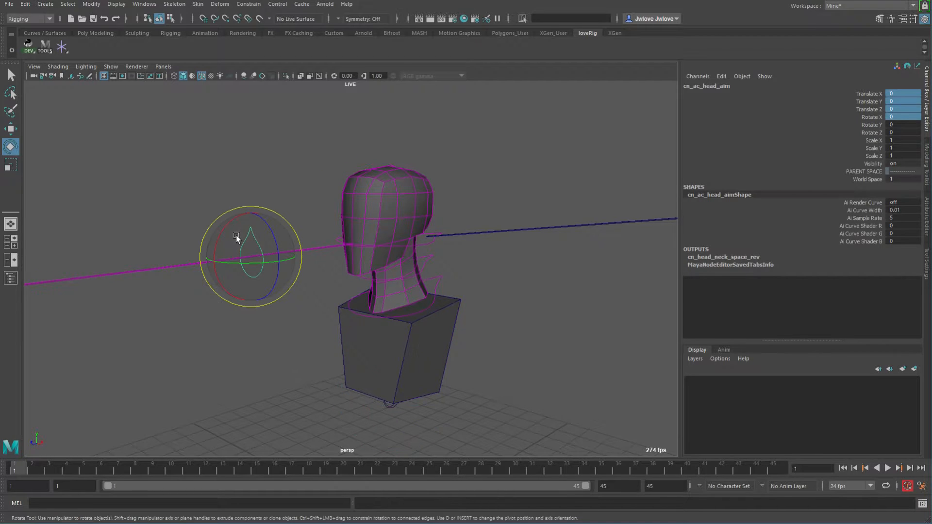
pyautogui.click(430, 246)
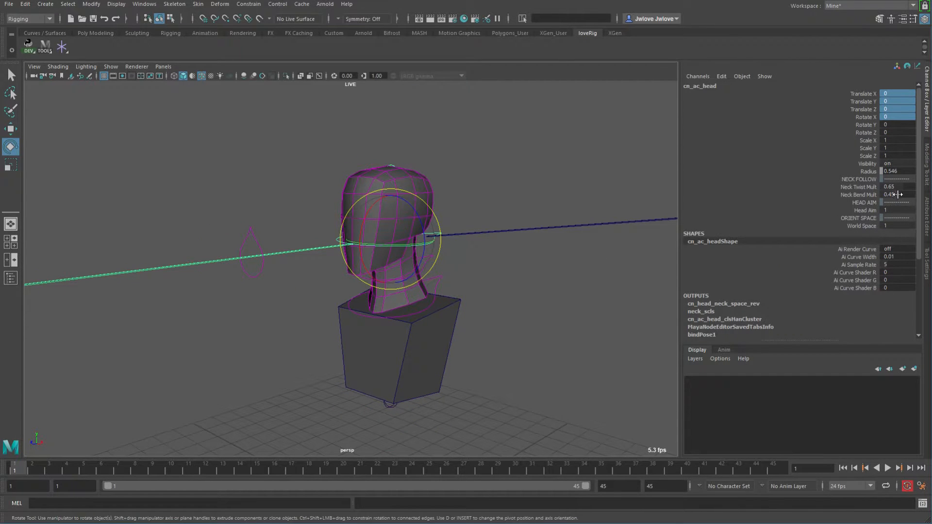
pyautogui.click(895, 209)
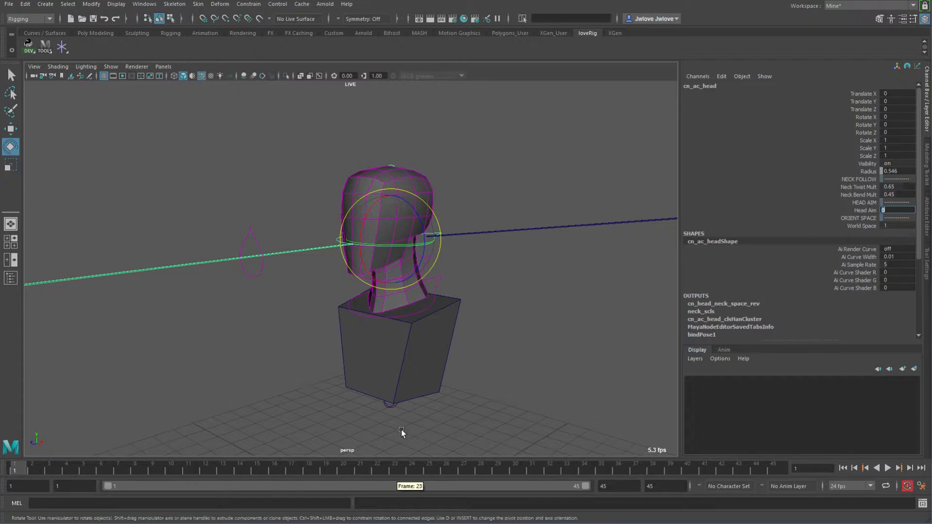
# Try rotating the spine control and undo the rotations.
pyautogui.click(388, 411)
pyautogui.moveTo(397, 396); pyautogui.dragTo(371, 413)
pyautogui.hotkey('ctrl', 'z')
pyautogui.hotkey('ctrl', 'z')
pyautogui.hotkey('ctrl', 'z')
pyautogui.hotkey('ctrl', 'z')
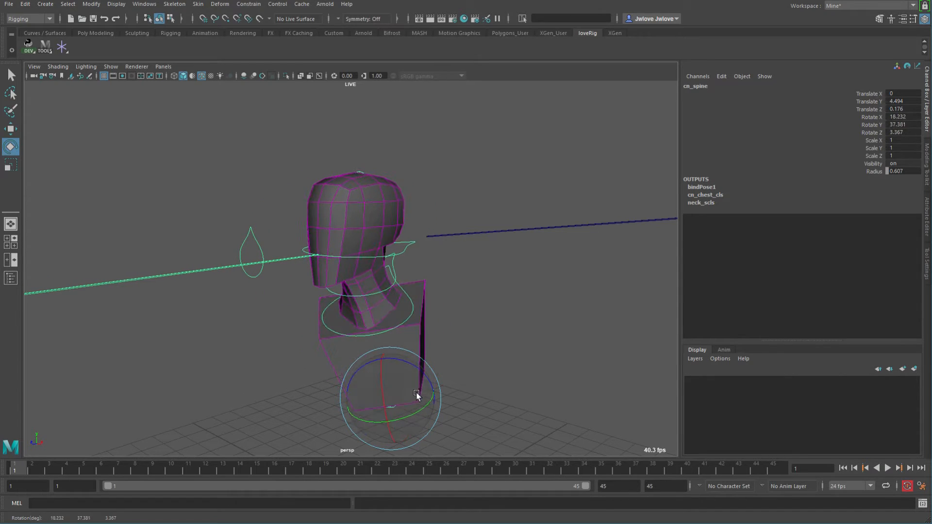
pyautogui.click(444, 241)
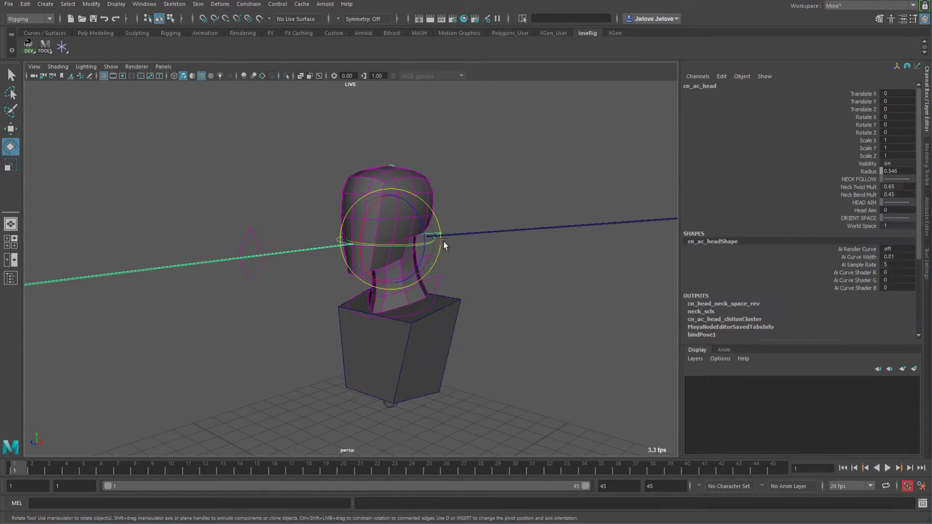
pyautogui.click(864, 225)
pyautogui.click(388, 406)
pyautogui.moveTo(387, 408); pyautogui.dragTo(424, 386)
pyautogui.hotkey('ctrl', 'z')
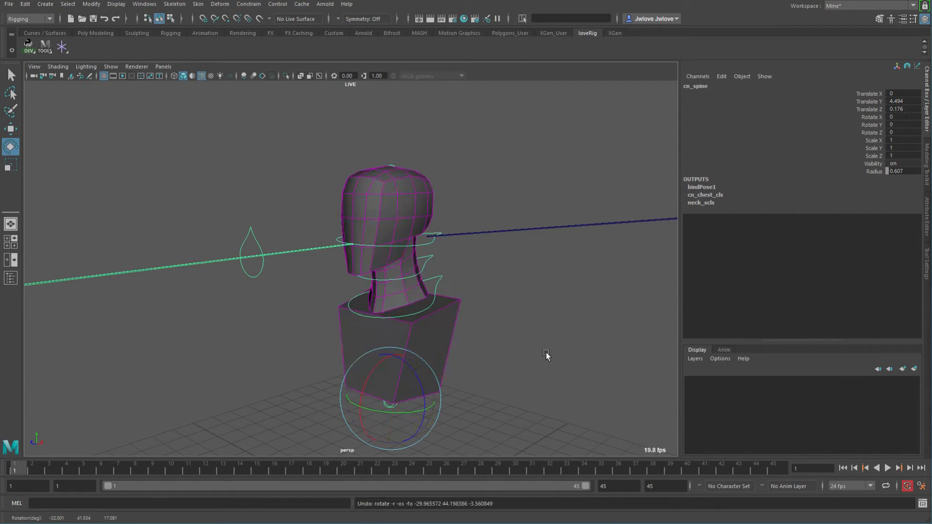
pyautogui.hotkey('ctrl', 'z')
# Try rotating the head and spine controls and undo the rotations.
pyautogui.moveTo(388, 231); pyautogui.dragTo(415, 221)
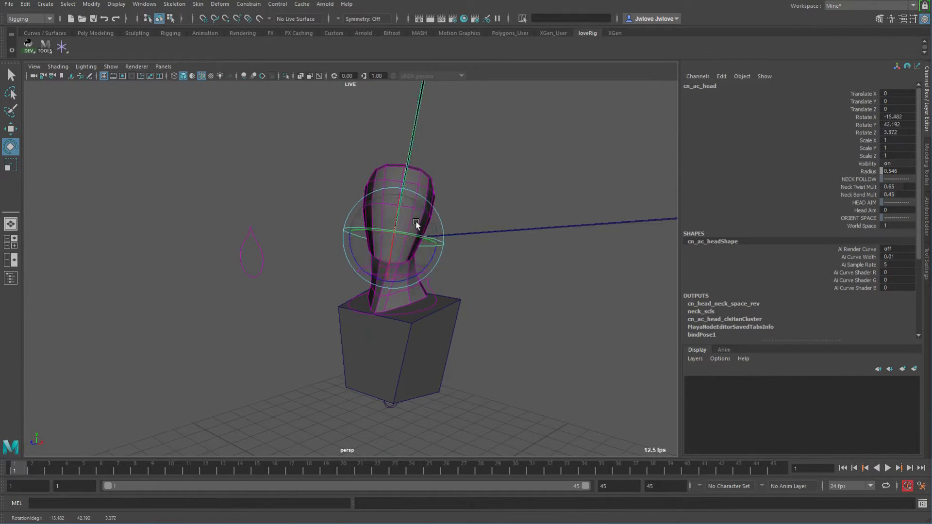
pyautogui.click(387, 407)
pyautogui.moveTo(401, 381); pyautogui.dragTo(401, 401)
pyautogui.hotkey('ctrl', 'z')
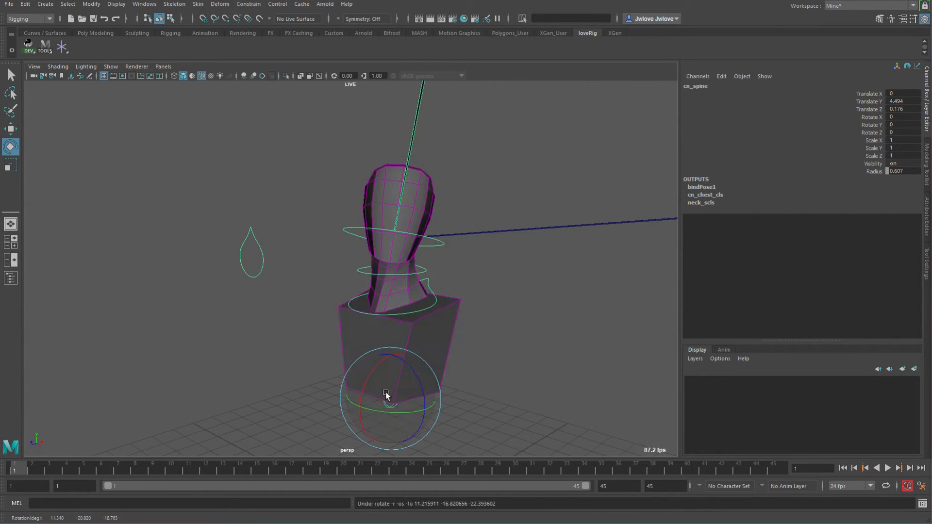
pyautogui.hotkey('ctrl', 'z')
pyautogui.hotkey('ctrl', 'z')
pyautogui.keyDown('alt'); pyautogui.moveTo(566, 316); pyautogui.dragTo(453, 297, button='right'); pyautogui.keyUp('alt')
pyautogui.keyDown('alt'); pyautogui.moveTo(453, 296); pyautogui.dragTo(477, 272, button='middle'); pyautogui.keyUp('alt')
pyautogui.keyDown('alt'); pyautogui.moveTo(477, 272); pyautogui.dragTo(480, 291); pyautogui.keyUp('alt')
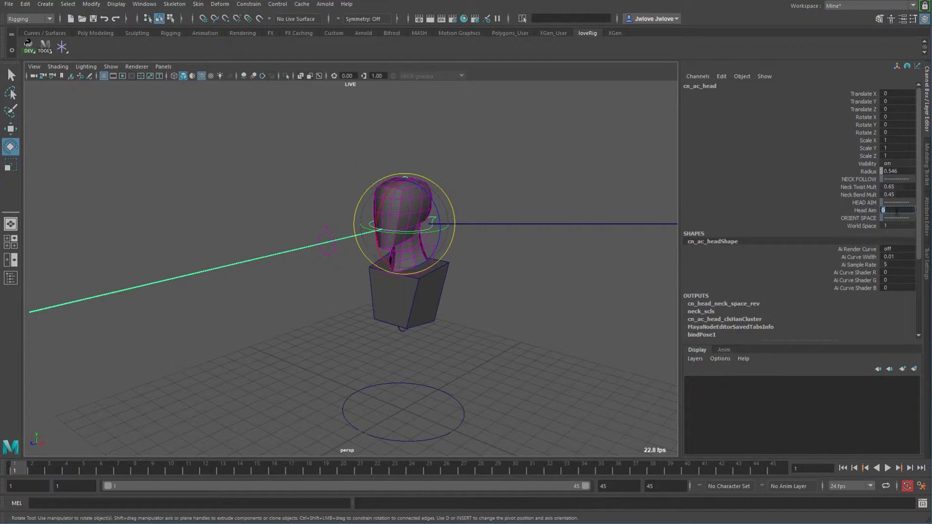
# Select the head aim control and move it around to test how the head follows it.
pyautogui.click(326, 228)
pyautogui.keyDown('alt'); pyautogui.moveTo(386, 317); pyautogui.dragTo(410, 339); pyautogui.keyUp('alt')
pyautogui.press('w')
pyautogui.moveTo(345, 357); pyautogui.dragTo(554, 325, button='middle')
pyautogui.keyDown('alt'); pyautogui.moveTo(554, 325); pyautogui.dragTo(417, 338); pyautogui.keyUp('alt')
pyautogui.moveTo(417, 338); pyautogui.dragTo(529, 335, button='middle')
pyautogui.keyDown('alt'); pyautogui.moveTo(529, 335); pyautogui.dragTo(415, 354); pyautogui.keyUp('alt')
pyautogui.moveTo(416, 354); pyautogui.dragTo(640, 371, button='middle')
pyautogui.keyDown('alt'); pyautogui.moveTo(391, 355); pyautogui.dragTo(599, 343); pyautogui.keyUp('alt')
pyautogui.keyDown('alt'); pyautogui.moveTo(419, 280); pyautogui.dragTo(435, 309); pyautogui.keyUp('alt')
pyautogui.moveTo(435, 308); pyautogui.dragTo(482, 310, button='middle')
pyautogui.keyDown('alt'); pyautogui.moveTo(482, 307); pyautogui.dragTo(318, 342); pyautogui.keyUp('alt')
pyautogui.moveTo(507, 357); pyautogui.dragTo(335, 340, button='middle')
pyautogui.keyDown('alt'); pyautogui.moveTo(362, 380); pyautogui.dragTo(489, 329); pyautogui.keyUp('alt')
pyautogui.moveTo(489, 328); pyautogui.dragTo(360, 303, button='middle')
pyautogui.moveTo(419, 341)
pyautogui.keyDown('alt'); pyautogui.mouseDown()
pyautogui.moveTo(418, 306)
pyautogui.moveTo(382, 276)
pyautogui.moveTo(359, 273)
pyautogui.moveTo(431, 332)
pyautogui.mouseUp(); pyautogui.keyUp('alt')
pyautogui.keyDown('alt'); pyautogui.moveTo(431, 332); pyautogui.dragTo(579, 330, button='right'); pyautogui.keyUp('alt')
pyautogui.keyDown('alt'); pyautogui.moveTo(499, 278); pyautogui.dragTo(426, 299); pyautogui.keyUp('alt')
pyautogui.moveTo(443, 291)
pyautogui.mouseDown()
pyautogui.moveTo(419, 309)
pyautogui.moveTo(443, 308)
pyautogui.mouseUp()
# Try rotating the neck controls and undo each rotation.
pyautogui.press('e')
pyautogui.moveTo(390, 269); pyautogui.dragTo(370, 337)
pyautogui.hotkey('ctrl', 'z')
pyautogui.click(468, 328)
pyautogui.moveTo(300, 308); pyautogui.dragTo(300, 306)
pyautogui.hotkey('ctrl', 'z')
pyautogui.click(370, 293)
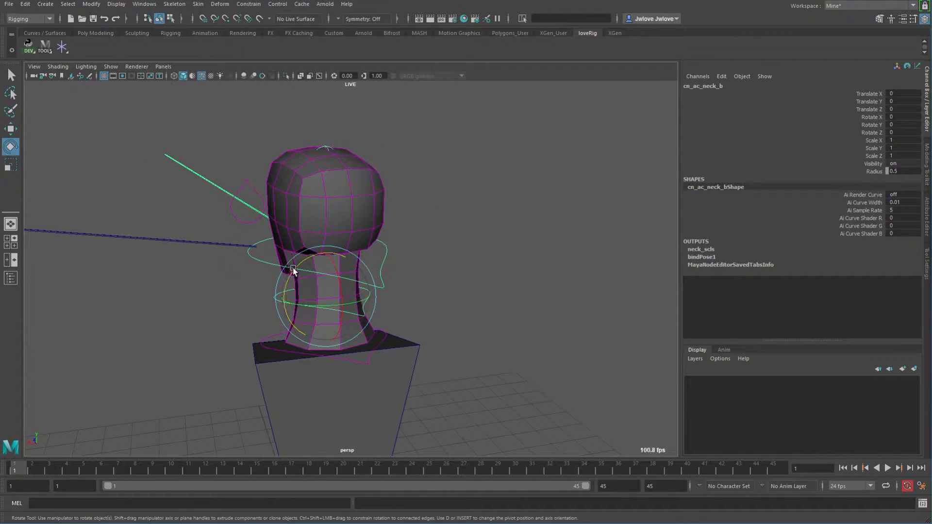
pyautogui.moveTo(298, 264); pyautogui.dragTo(307, 244)
pyautogui.hotkey('ctrl', 'z')
pyautogui.click(387, 249)
pyautogui.hotkey('ctrl', 'z')
# Select the head aim control and move it to bend the head and neck.
pyautogui.keyDown('alt'); pyautogui.moveTo(323, 299); pyautogui.dragTo(444, 290); pyautogui.keyUp('alt')
pyautogui.keyDown('alt'); pyautogui.moveTo(464, 327); pyautogui.dragTo(445, 289); pyautogui.keyUp('alt')
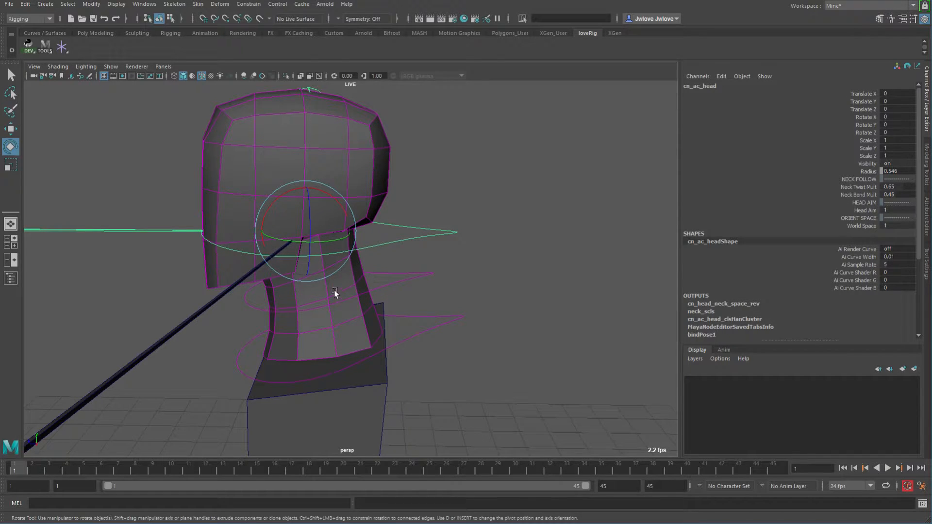
pyautogui.keyDown('alt'); pyautogui.moveTo(338, 348); pyautogui.dragTo(420, 270); pyautogui.keyUp('alt')
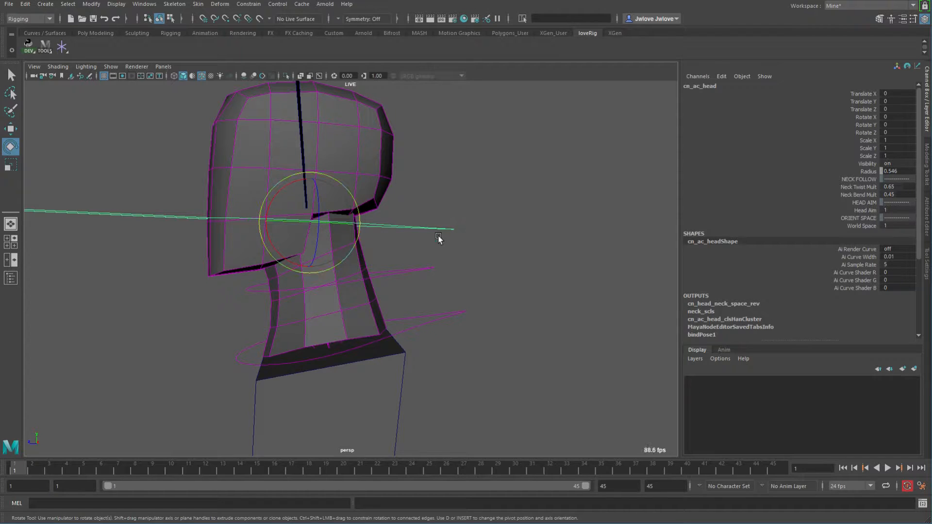
pyautogui.keyDown('alt'); pyautogui.moveTo(454, 259); pyautogui.dragTo(599, 262); pyautogui.keyUp('alt')
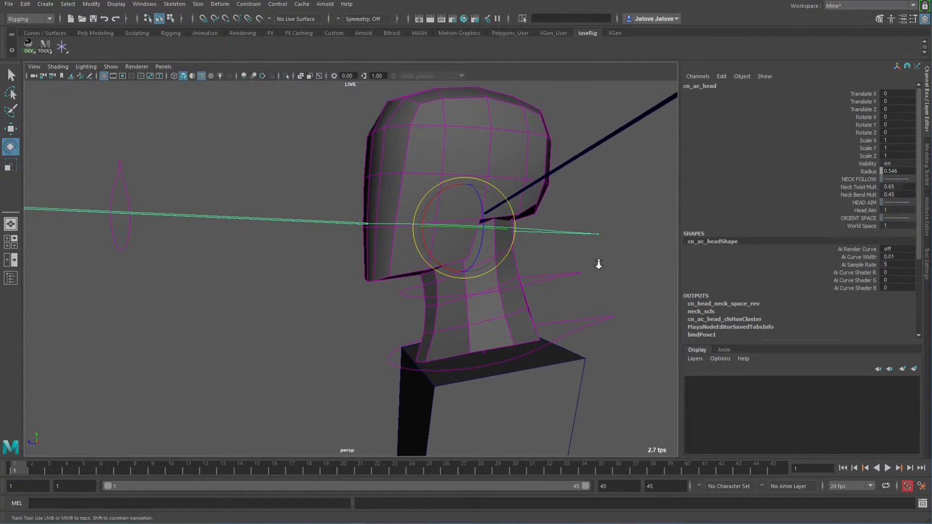
pyautogui.keyDown('alt'); pyautogui.moveTo(599, 263); pyautogui.dragTo(279, 225, button='right'); pyautogui.keyUp('alt')
pyautogui.click(227, 233)
pyautogui.press('w')
pyautogui.moveTo(316, 287); pyautogui.dragTo(394, 382, button='middle')
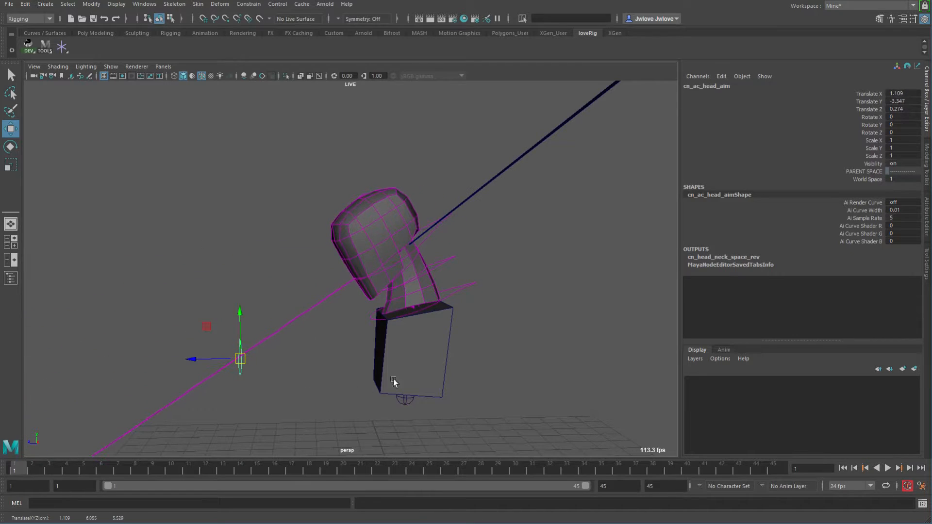
# Select the head control and try sliding its Neck Bend Mult between 0 and 1, then undo the change.
pyautogui.click(433, 233)
pyautogui.keyDown('alt'); pyautogui.moveTo(433, 233); pyautogui.dragTo(412, 285); pyautogui.keyUp('alt')
pyautogui.keyDown('alt'); pyautogui.moveTo(412, 285); pyautogui.dragTo(564, 272, button='right'); pyautogui.keyUp('alt')
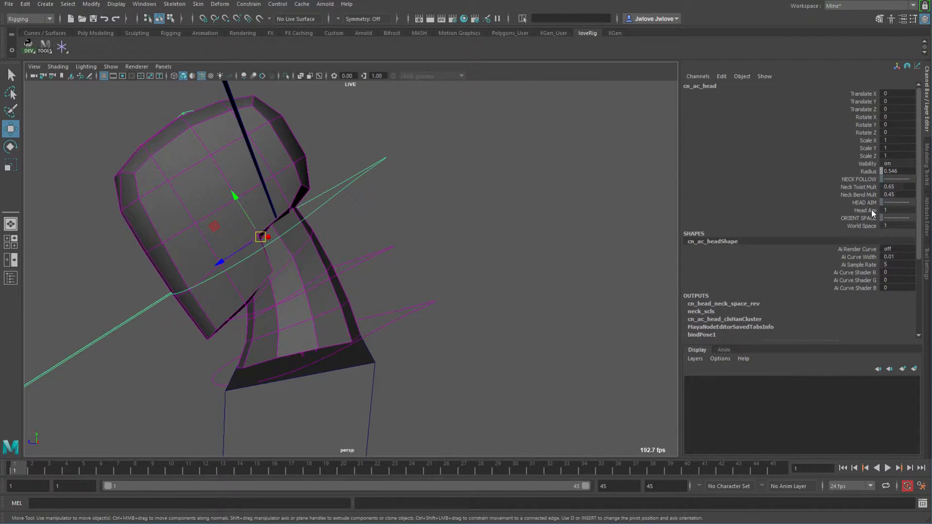
pyautogui.click(866, 195)
pyautogui.moveTo(500, 291); pyautogui.dragTo(559, 260, button='middle')
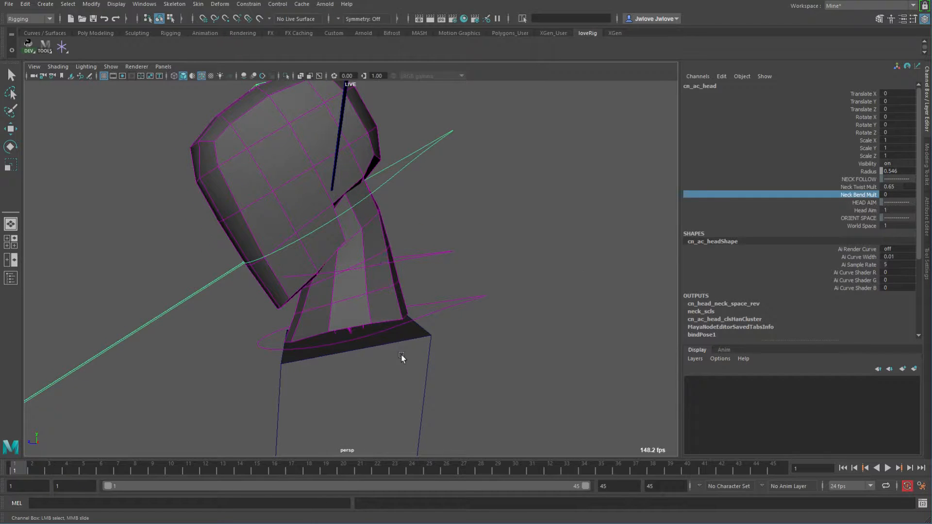
pyautogui.moveTo(417, 346); pyautogui.dragTo(472, 360, button='middle')
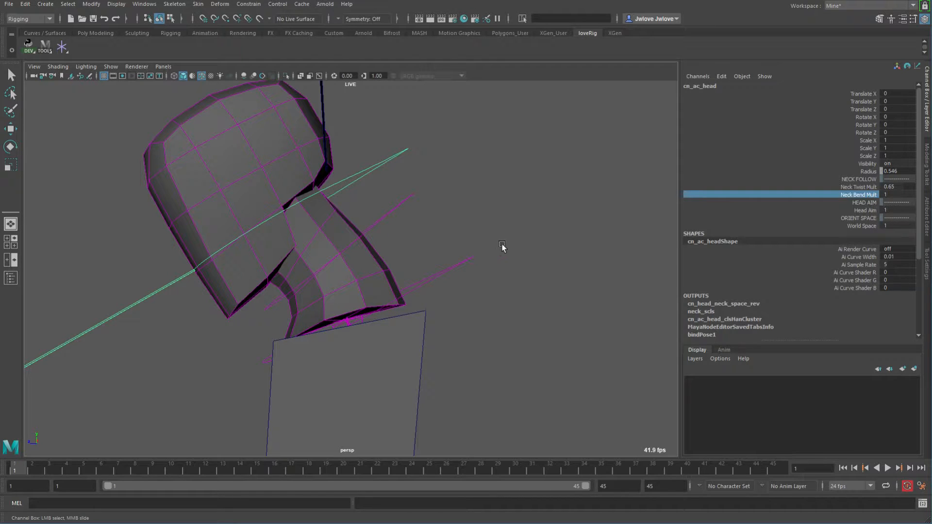
pyautogui.hotkey('ctrl', 'z')
pyautogui.moveTo(502, 244); pyautogui.dragTo(504, 244, button='middle')
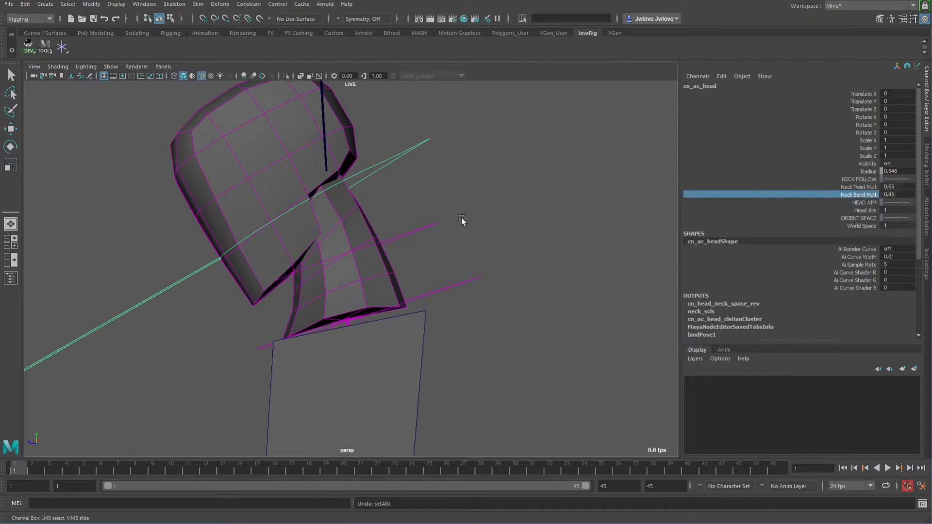
# Undo the recent moves of the neck and head controls.
pyautogui.keyDown('alt'); pyautogui.moveTo(442, 256); pyautogui.dragTo(409, 246); pyautogui.keyUp('alt')
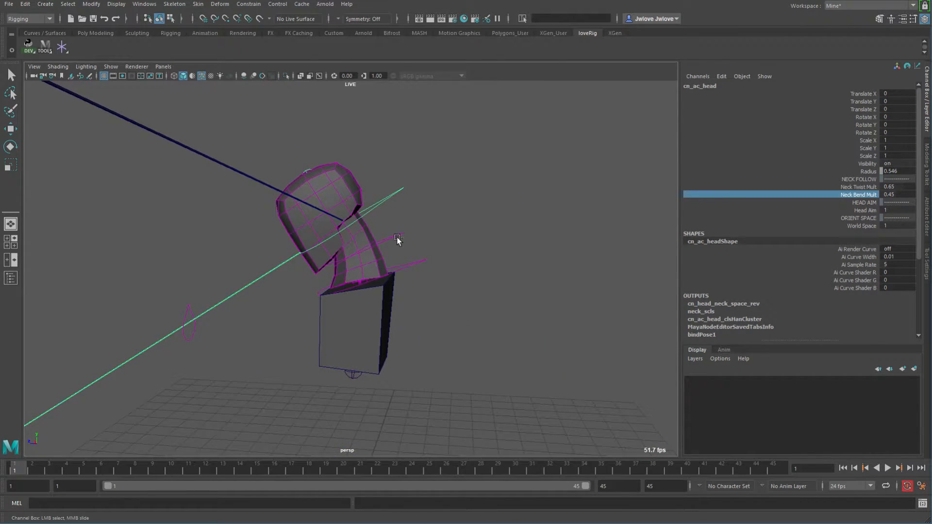
pyautogui.click(397, 236)
pyautogui.press('w')
pyautogui.hotkey('ctrl', 'z')
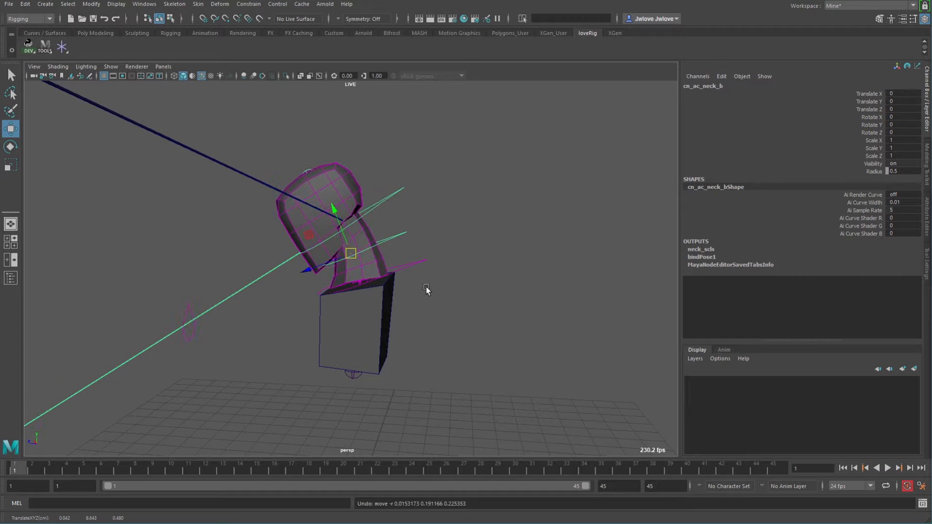
pyautogui.hotkey('ctrl', 'z')
pyautogui.hotkey('ctrl', 'z')
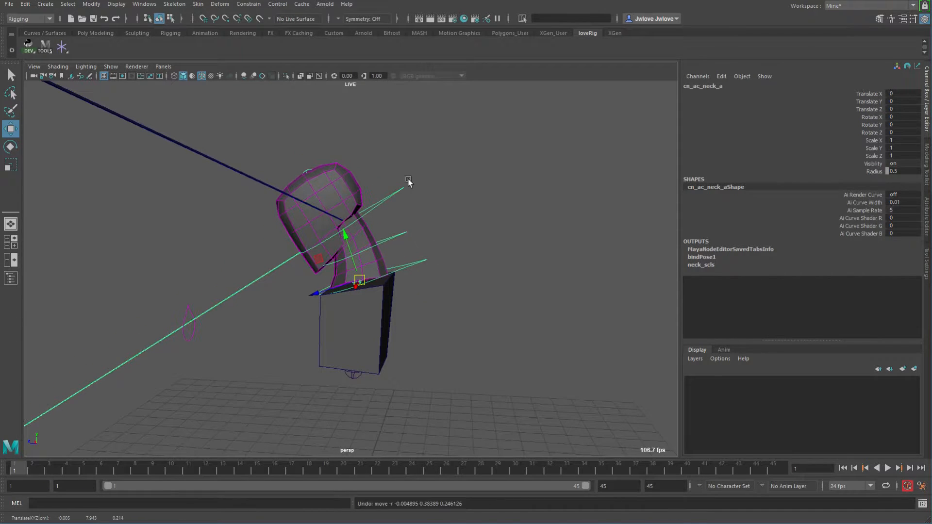
pyautogui.hotkey('ctrl', 'z')
pyautogui.hotkey('ctrl', 'z')
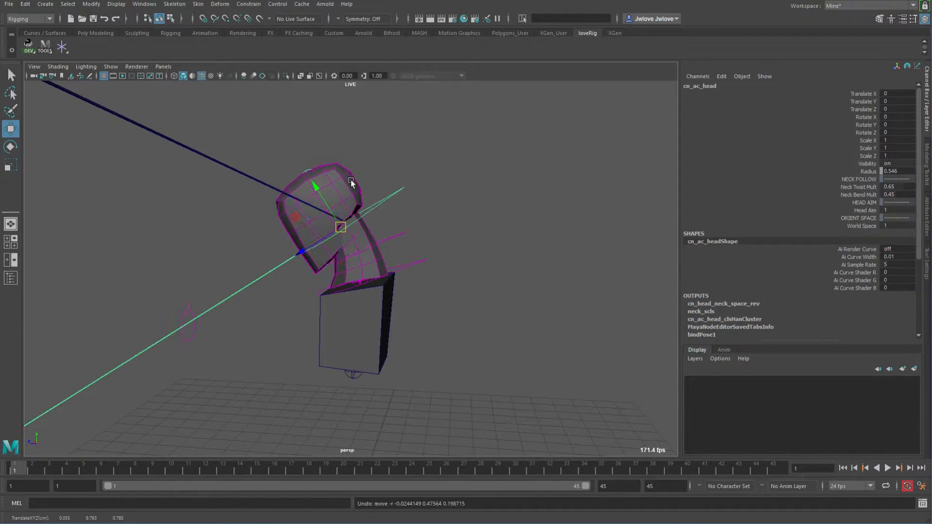
# Try moving and rotating the head and neck controls, then undo the rotations.
pyautogui.keyDown('alt'); pyautogui.moveTo(357, 168); pyautogui.dragTo(415, 237); pyautogui.keyUp('alt')
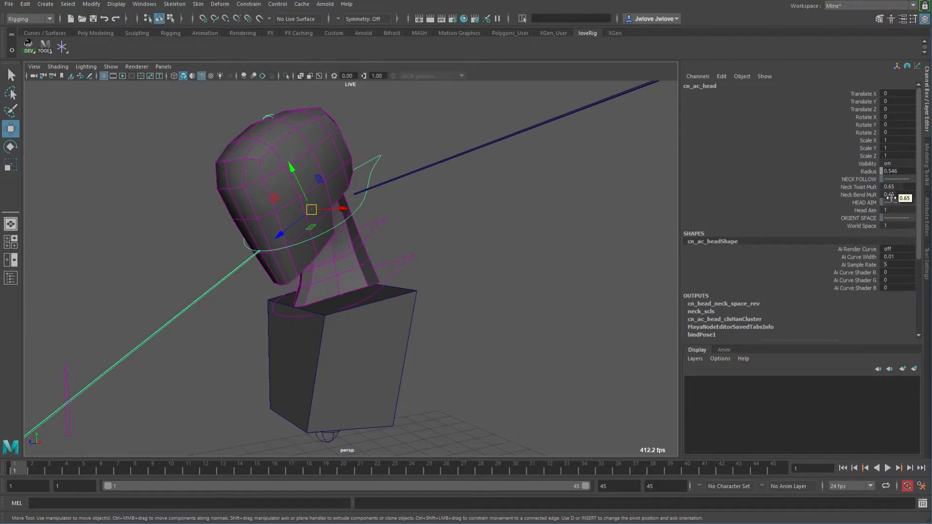
pyautogui.keyDown('alt'); pyautogui.moveTo(505, 231); pyautogui.dragTo(383, 197); pyautogui.keyUp('alt')
pyautogui.moveTo(466, 261)
pyautogui.keyDown('alt'); pyautogui.mouseDown()
pyautogui.moveTo(520, 260)
pyautogui.moveTo(494, 275)
pyautogui.moveTo(493, 267)
pyautogui.moveTo(478, 270)
pyautogui.mouseUp(); pyautogui.keyUp('alt')
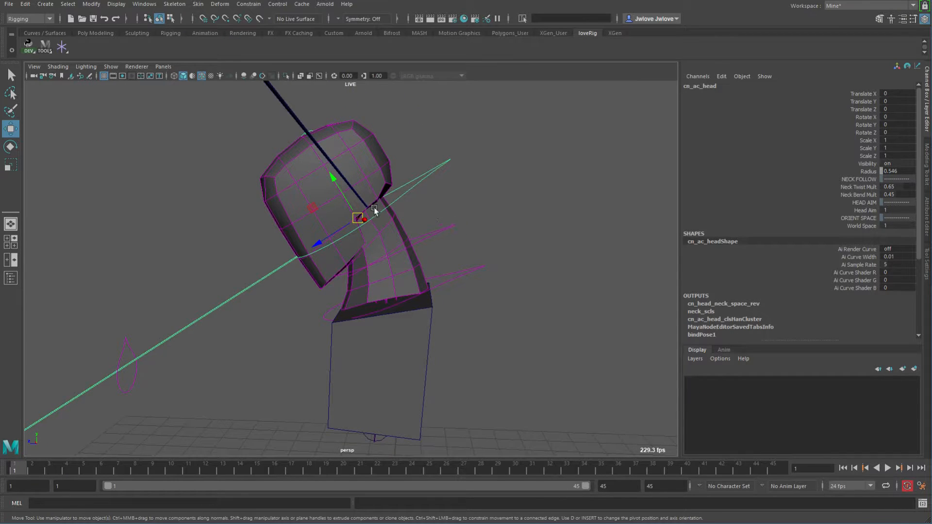
pyautogui.click(450, 227)
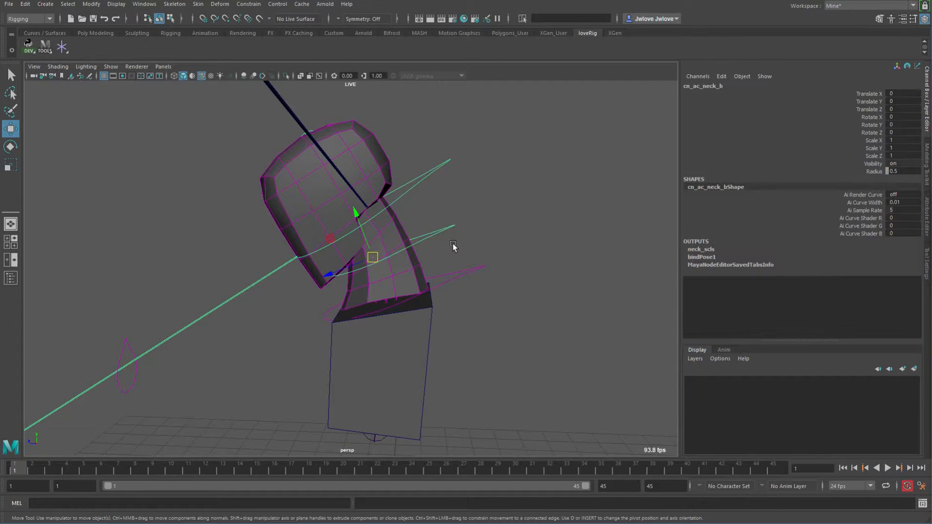
pyautogui.press('e')
pyautogui.moveTo(389, 214); pyautogui.dragTo(435, 278)
pyautogui.click(462, 276)
pyautogui.click(479, 217)
pyautogui.moveTo(398, 174); pyautogui.dragTo(373, 179)
pyautogui.keyDown('alt'); pyautogui.moveTo(422, 321); pyautogui.dragTo(447, 317); pyautogui.keyUp('alt')
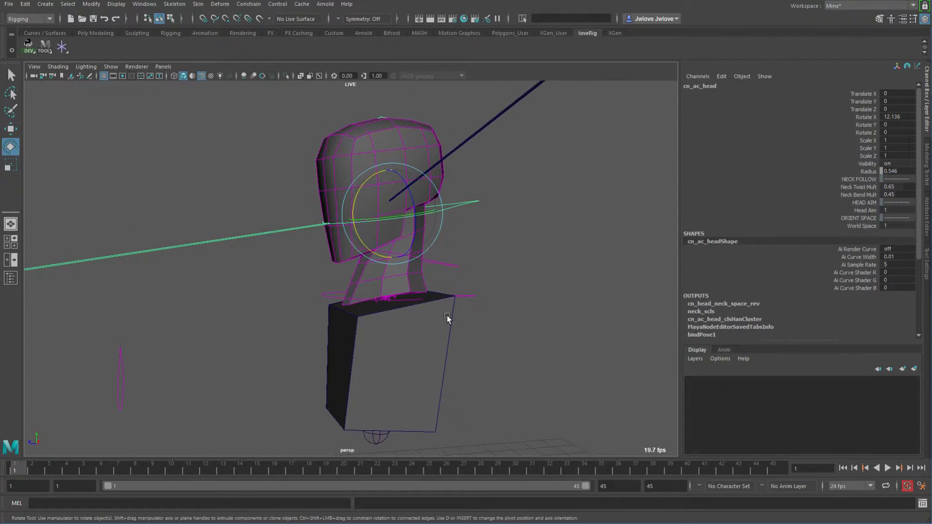
pyautogui.hotkey('ctrl', 'z')
pyautogui.hotkey('ctrl', 'z')
pyautogui.hotkey('ctrl', 'z')
pyautogui.hotkey('ctrl', 'z')
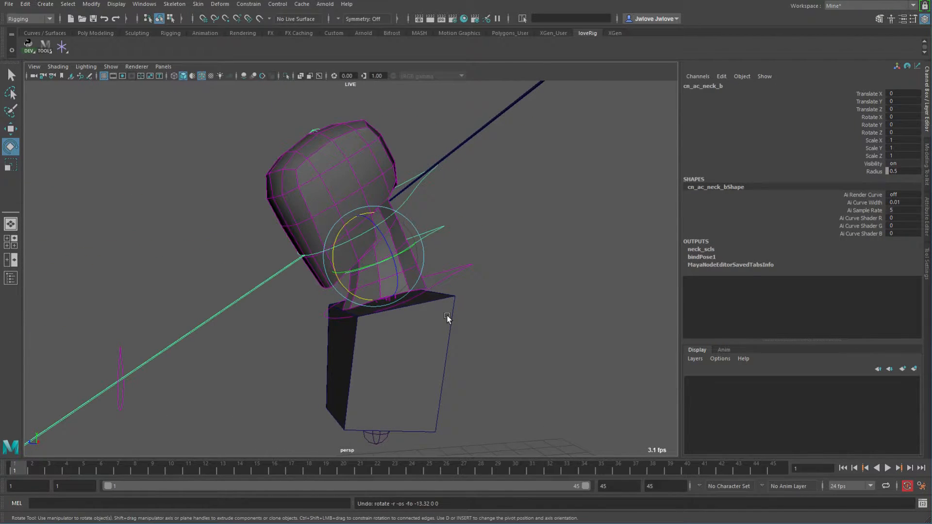
# Select the head aim control and reset its Translate X, Y and Z to 0.
pyautogui.click(514, 272)
pyautogui.keyDown('alt'); pyautogui.moveTo(515, 272); pyautogui.dragTo(238, 339); pyautogui.keyUp('alt')
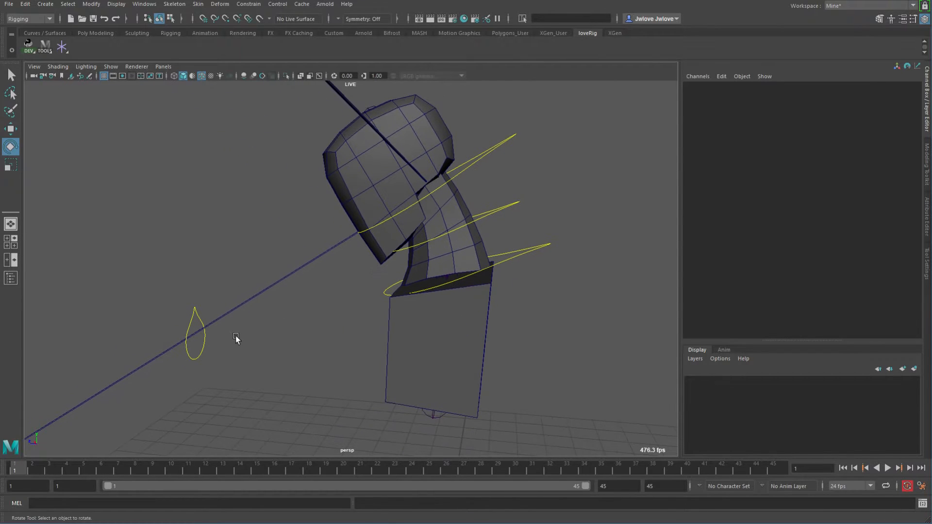
pyautogui.click(203, 343)
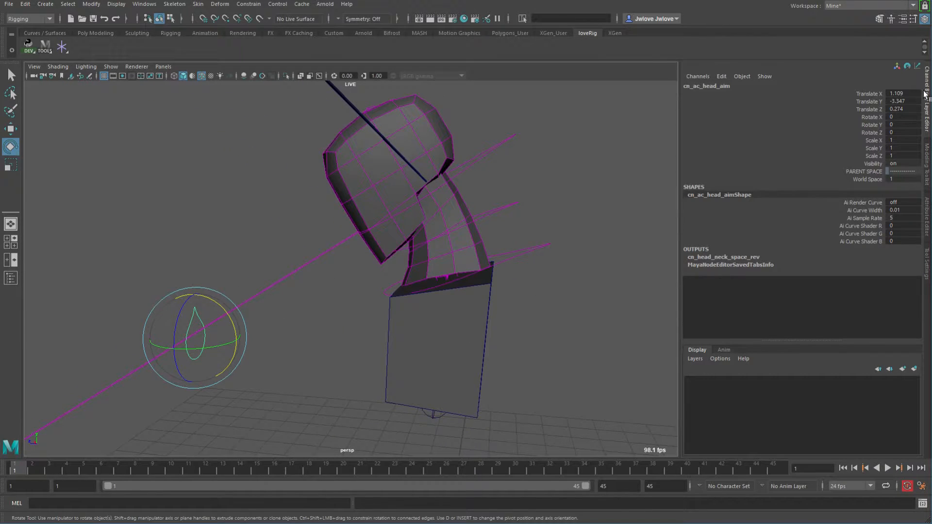
pyautogui.moveTo(903, 94); pyautogui.dragTo(906, 109)
pyautogui.write('0')
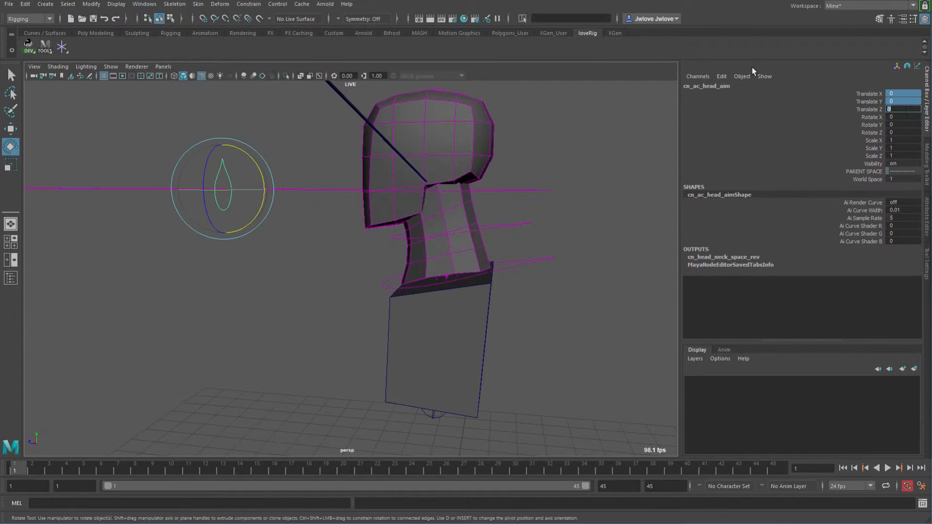
# Test moving and rotating the head aim control to check the head's aim.
pyautogui.keyDown('alt'); pyautogui.moveTo(391, 208); pyautogui.dragTo(440, 256); pyautogui.keyUp('alt')
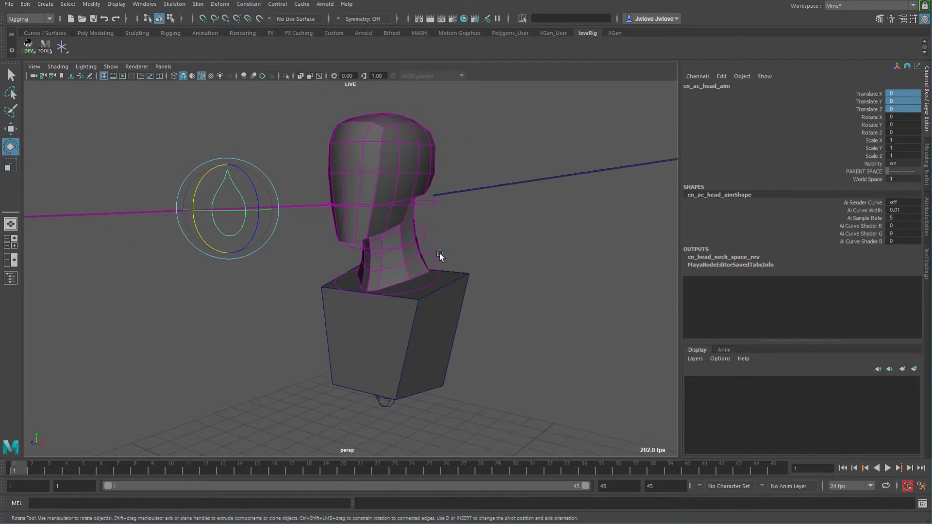
pyautogui.press('w')
pyautogui.moveTo(431, 275); pyautogui.dragTo(439, 308, button='middle')
pyautogui.press('e')
pyautogui.moveTo(439, 224); pyautogui.dragTo(448, 232, button='middle')
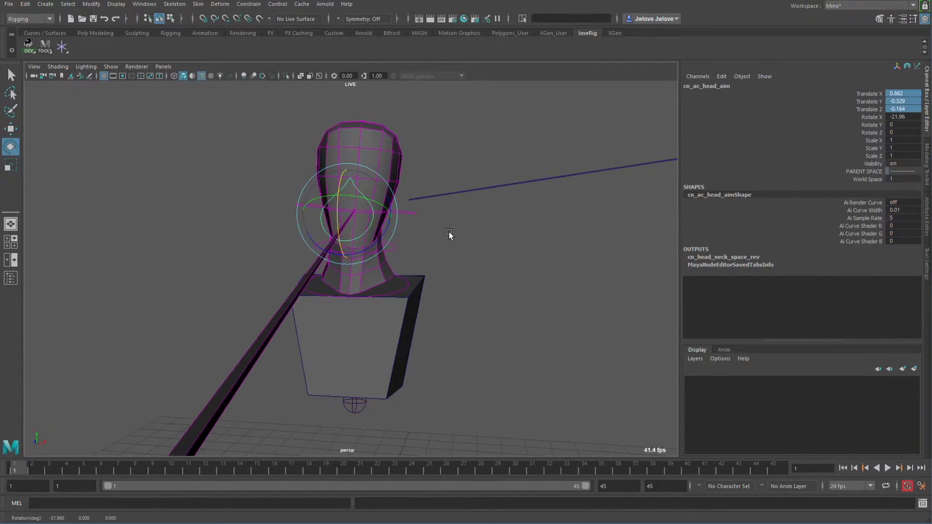
pyautogui.hotkey('ctrl', 'z')
pyautogui.moveTo(368, 167); pyautogui.dragTo(388, 168)
pyautogui.hotkey('ctrl', 'z')
pyautogui.keyDown('alt'); pyautogui.moveTo(492, 240); pyautogui.dragTo(388, 231); pyautogui.keyUp('alt')
pyautogui.click(520, 189)
pyautogui.moveTo(519, 188); pyautogui.dragTo(495, 213)
pyautogui.keyDown('alt'); pyautogui.moveTo(447, 245); pyautogui.dragTo(490, 277); pyautogui.keyUp('alt')
pyautogui.moveTo(205, 181); pyautogui.dragTo(221, 204)
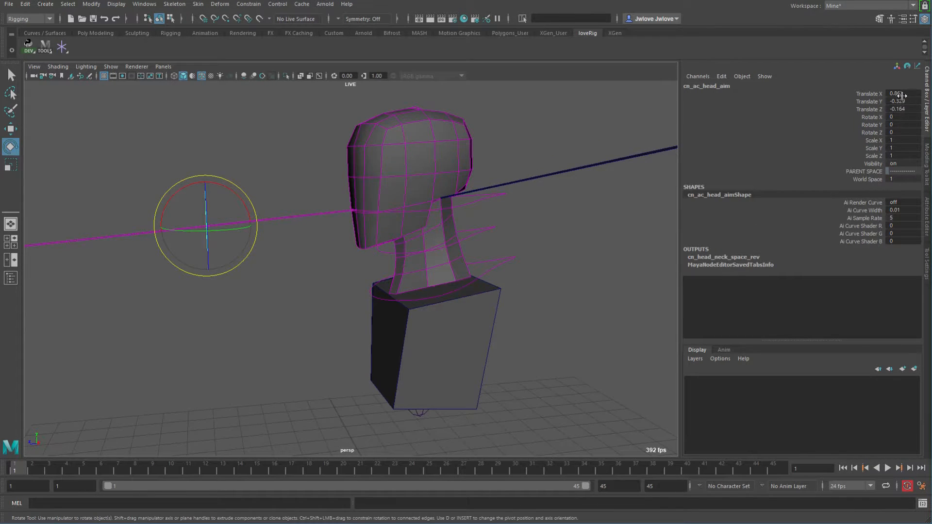
# Reset the head aim control's Translate X, Y and Z to 0.
pyautogui.moveTo(902, 96); pyautogui.dragTo(899, 109)
pyautogui.write('0')
pyautogui.press('Return')
# Select the head control and set its Head Aim to 0.
pyautogui.keyDown('alt'); pyautogui.moveTo(555, 307); pyautogui.dragTo(377, 277, button='right'); pyautogui.keyUp('alt')
pyautogui.keyDown('alt'); pyautogui.moveTo(377, 277); pyautogui.dragTo(425, 305); pyautogui.keyUp('alt')
pyautogui.moveTo(486, 228); pyautogui.dragTo(509, 301)
pyautogui.press('Delete')
pyautogui.keyDown('alt'); pyautogui.moveTo(380, 301); pyautogui.dragTo(342, 339); pyautogui.keyUp('alt')
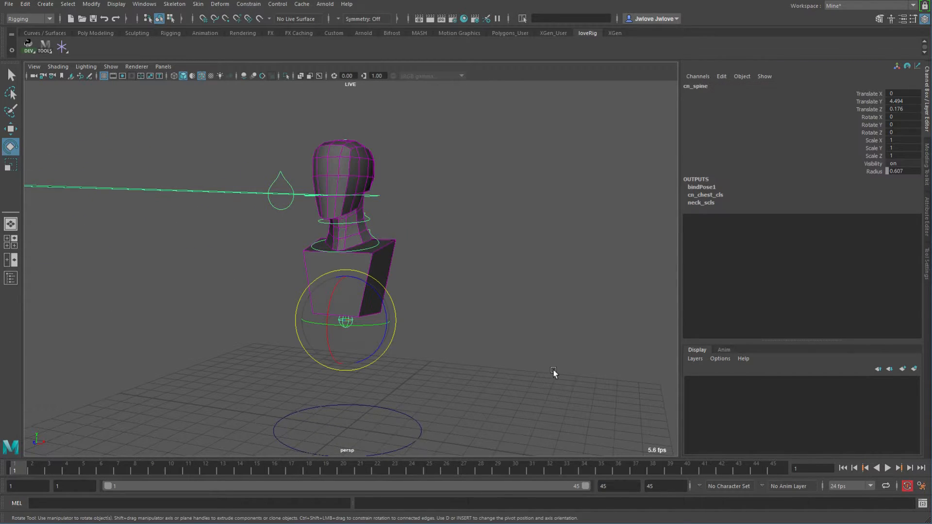
pyautogui.click(401, 196)
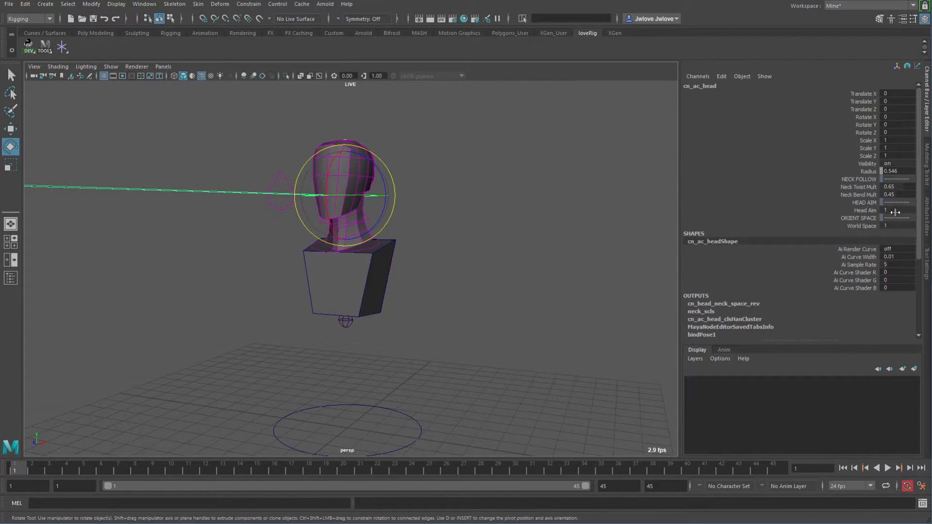
pyautogui.click(869, 210)
pyautogui.press('1')
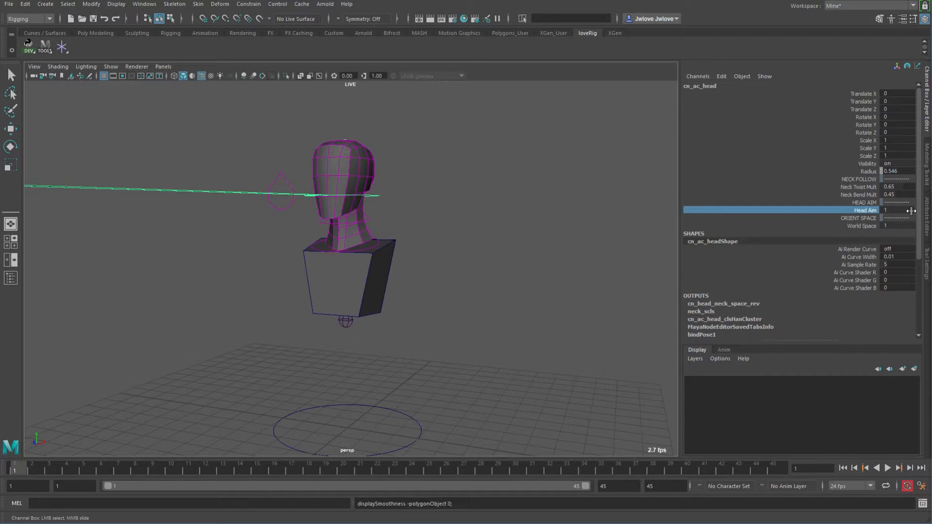
pyautogui.doubleClick(900, 210)
pyautogui.write('0')
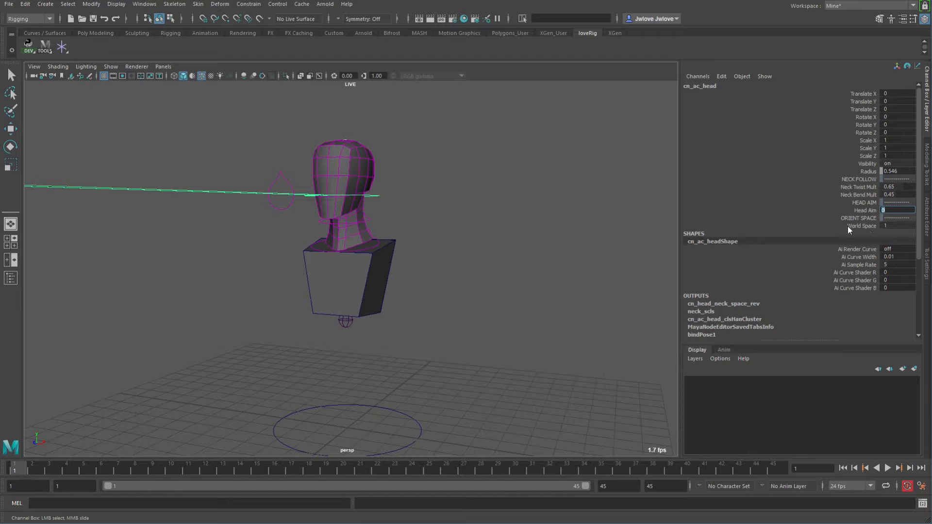
pyautogui.press('Return')
# Rotate the spine control around its vertical axis.
pyautogui.keyDown('alt'); pyautogui.moveTo(377, 305); pyautogui.dragTo(354, 325); pyautogui.keyUp('alt')
pyautogui.press('e')
pyautogui.click(401, 335)
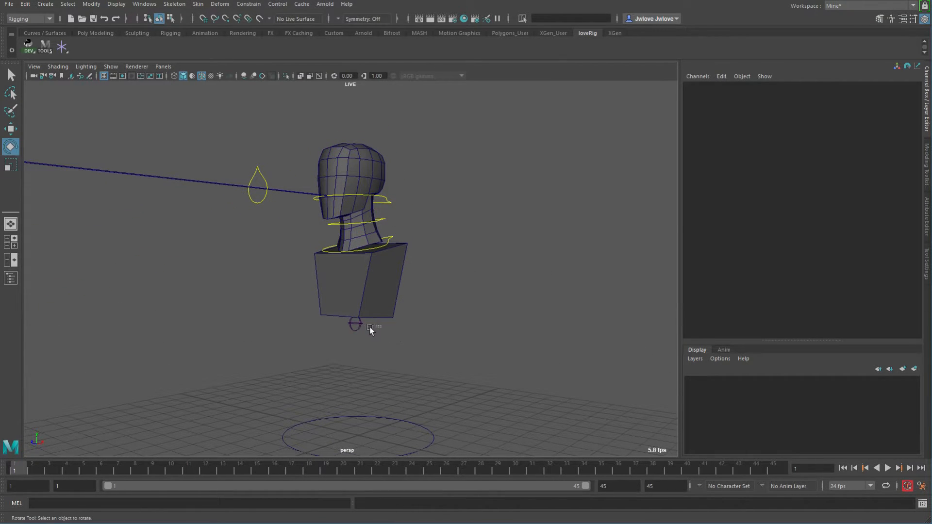
pyautogui.click(356, 324)
pyautogui.moveTo(360, 325); pyautogui.dragTo(606, 315)
# Rotate the head control to about 159° around Y to test the neck twist.
pyautogui.click(397, 199)
pyautogui.moveTo(378, 217); pyautogui.dragTo(607, 198)
pyautogui.keyDown('alt'); pyautogui.moveTo(534, 245); pyautogui.dragTo(432, 266); pyautogui.keyUp('alt')
pyautogui.keyDown('alt'); pyautogui.moveTo(433, 266); pyautogui.dragTo(445, 275, button='right'); pyautogui.keyUp('alt')
pyautogui.moveTo(454, 268); pyautogui.dragTo(409, 313, button='middle')
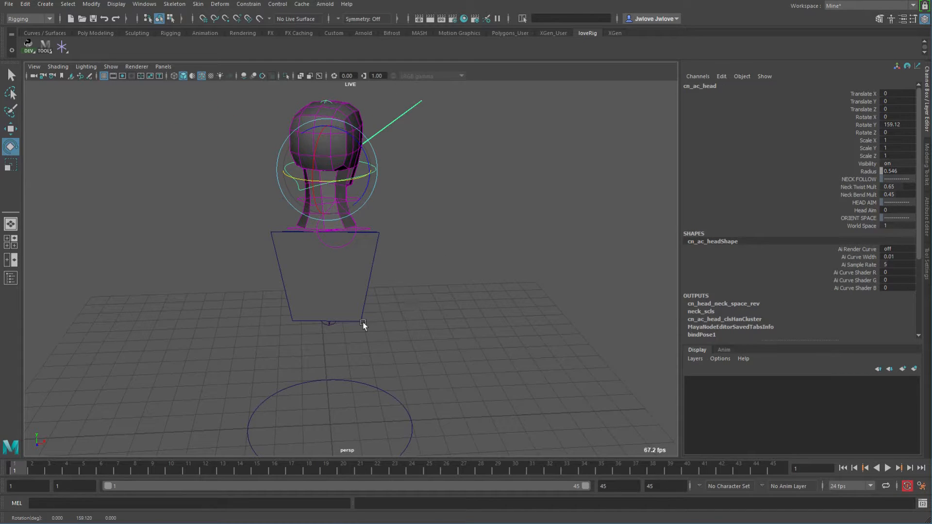
pyautogui.keyDown('alt'); pyautogui.moveTo(379, 327); pyautogui.dragTo(371, 286); pyautogui.keyUp('alt')
# Rotate the spine control to about 182° and the head control to about -217° around Y.
pyautogui.click(334, 348)
pyautogui.keyDown('alt'); pyautogui.moveTo(341, 345); pyautogui.dragTo(365, 327); pyautogui.keyUp('alt')
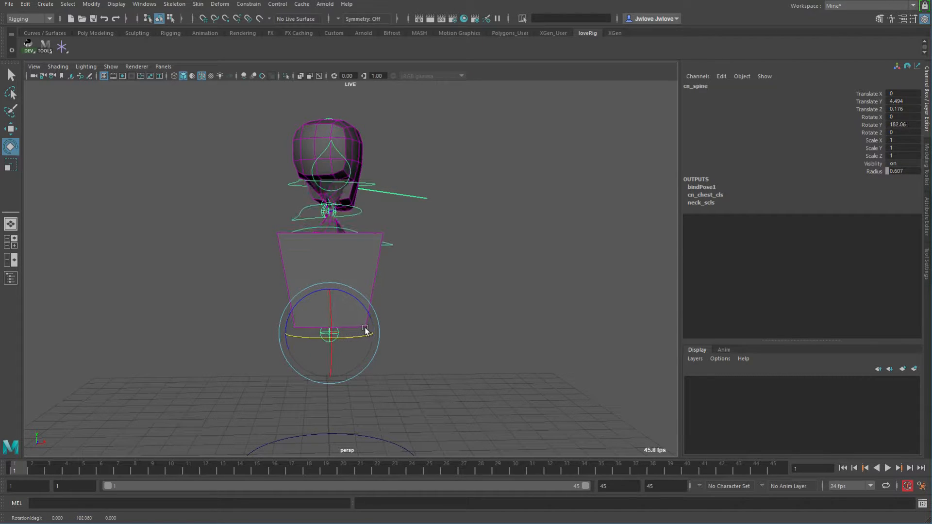
pyautogui.click(369, 183)
pyautogui.moveTo(342, 180); pyautogui.dragTo(846, 228)
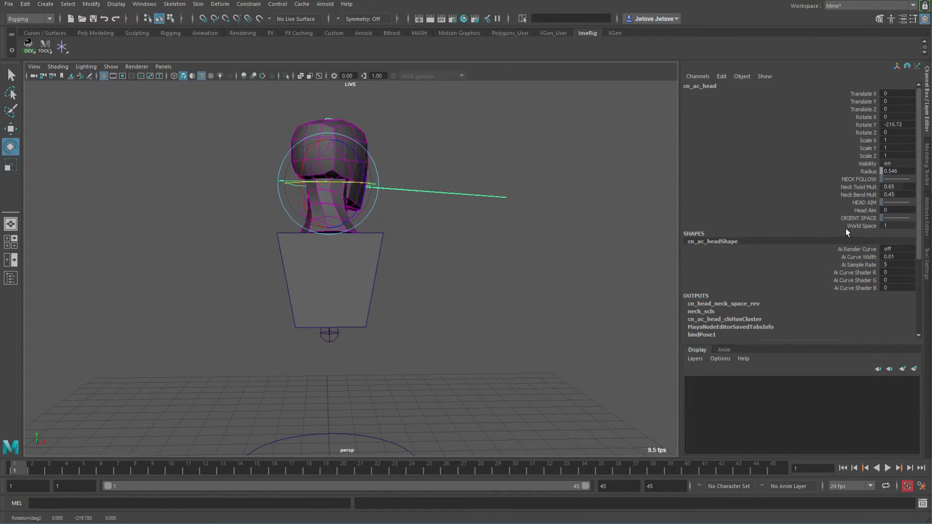
# Undo the last three rotations.
pyautogui.hotkey('ctrl', 'z')
pyautogui.hotkey('ctrl', 'z')
pyautogui.hotkey('ctrl', 'z')
pyautogui.hotkey('ctrl', 'z')
pyautogui.keyDown('alt'); pyautogui.moveTo(457, 249); pyautogui.dragTo(451, 278); pyautogui.keyUp('alt')
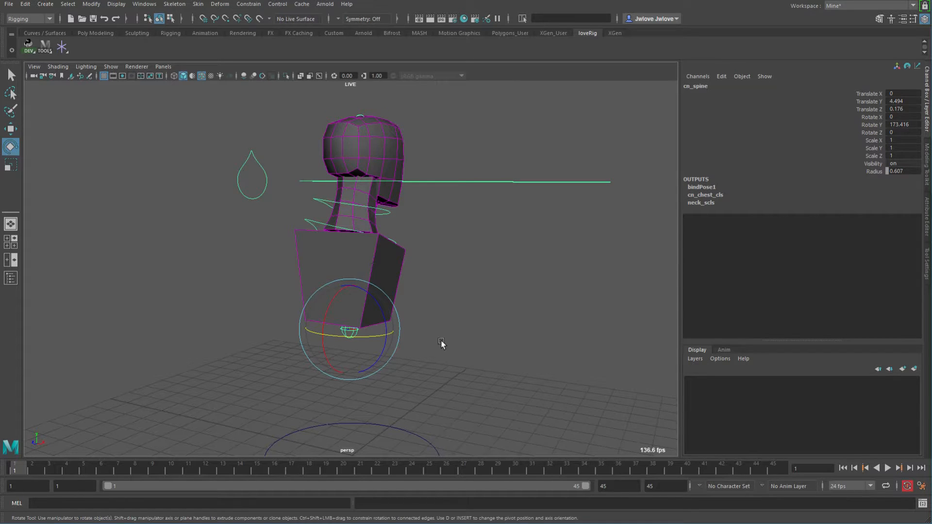
pyautogui.keyDown('alt'); pyautogui.moveTo(440, 343); pyautogui.dragTo(444, 358); pyautogui.keyUp('alt')
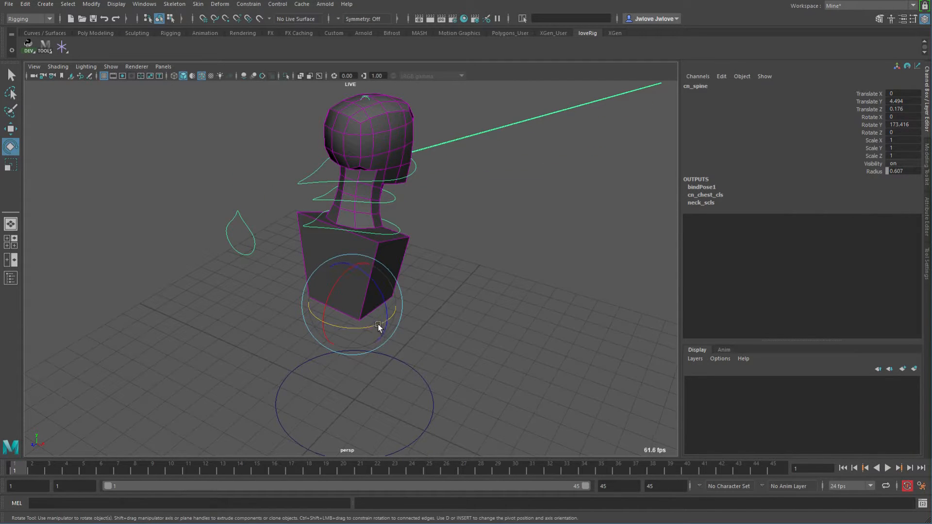
# Rotate the spine control around Y, then set its Rotate Y to 0.
pyautogui.moveTo(378, 324); pyautogui.dragTo(243, 332)
pyautogui.moveTo(481, 329); pyautogui.dragTo(374, 329, button='middle')
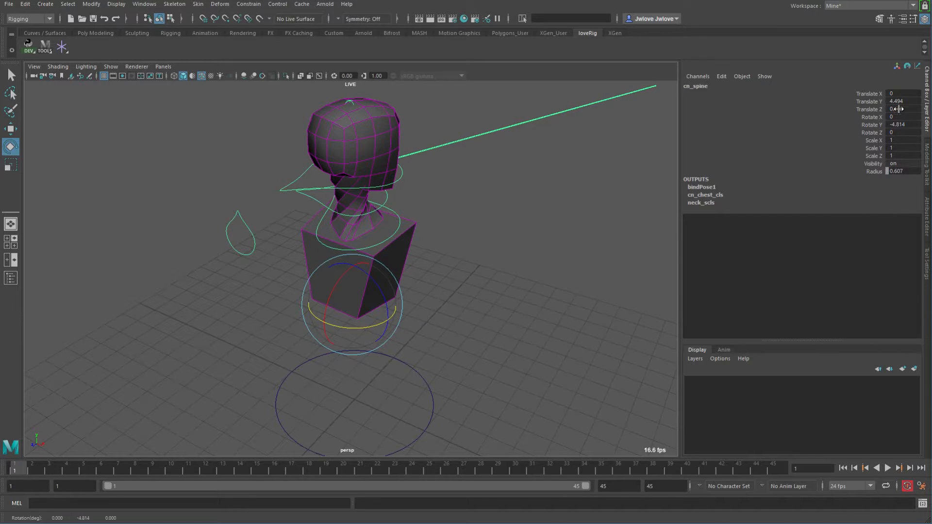
pyautogui.doubleClick(910, 125)
pyautogui.write('0')
pyautogui.press('Tab')
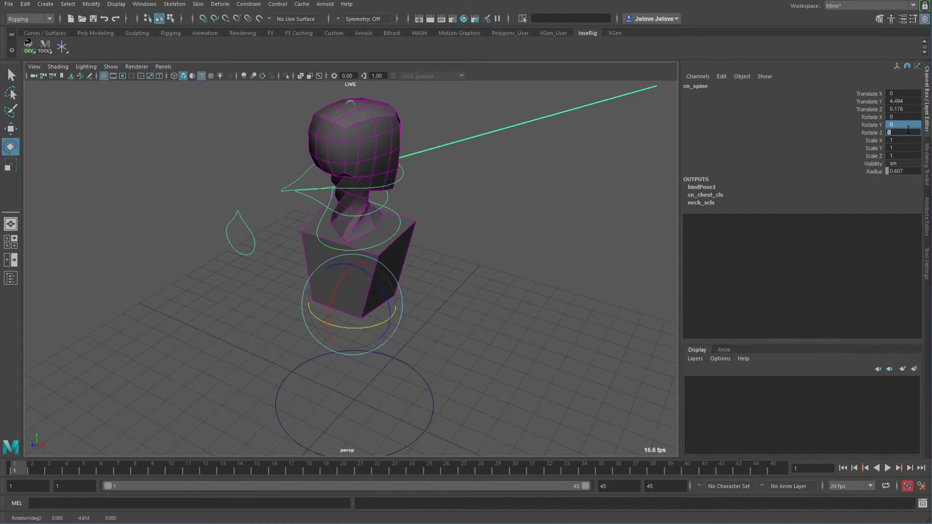
# Select the head control and set its Rotate X, Y and Z to 0.
pyautogui.click(306, 172)
pyautogui.moveTo(902, 117); pyautogui.dragTo(902, 132)
pyautogui.write('0')
pyautogui.press('Return')
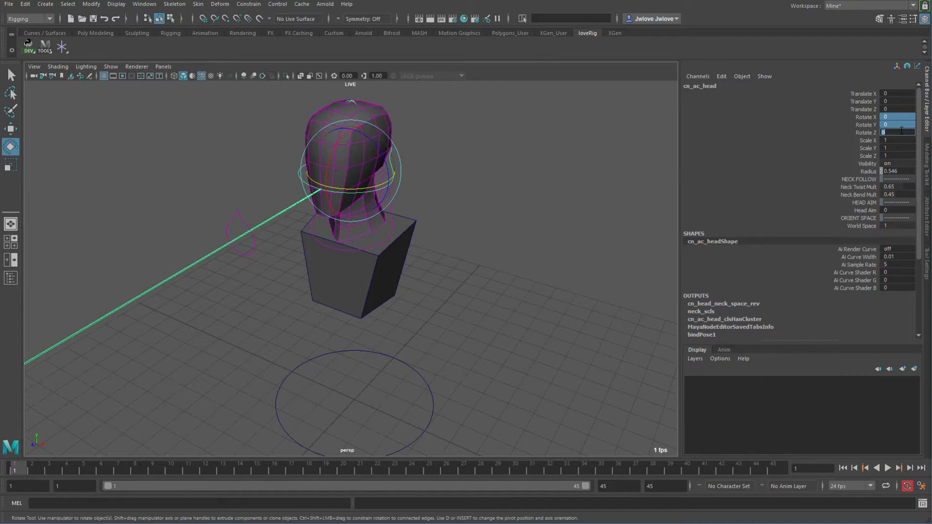
# Set the head control's Head Aim to 1, then select the head aim control and move it around to test the aim.
pyautogui.keyDown('alt'); pyautogui.moveTo(576, 247); pyautogui.dragTo(406, 264); pyautogui.keyUp('alt')
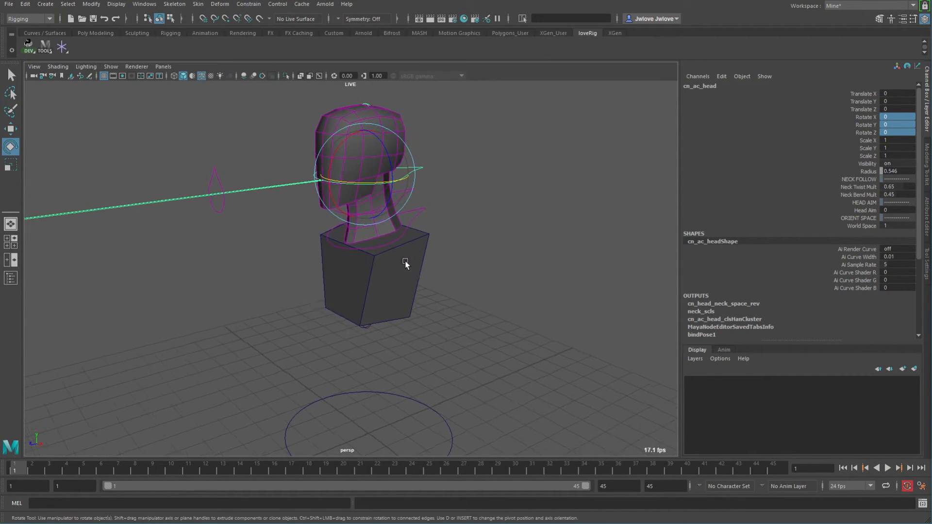
pyautogui.click(897, 210)
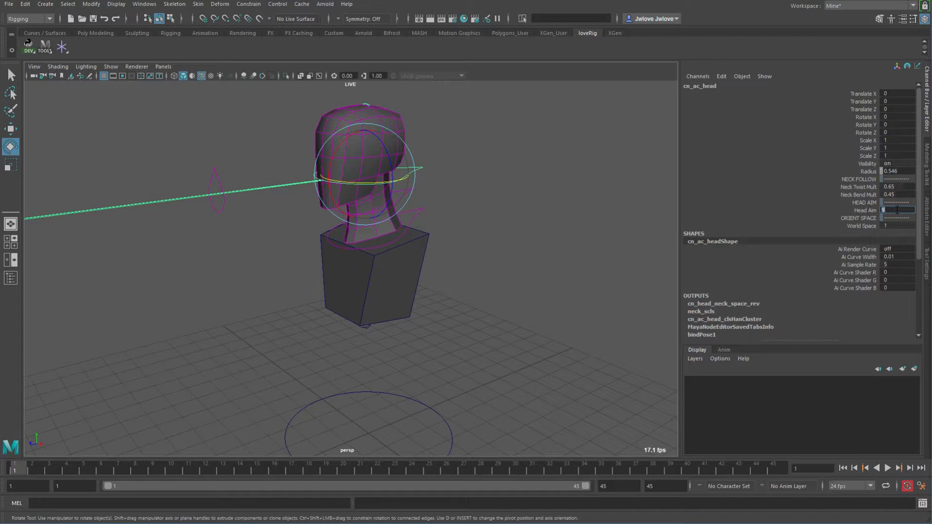
pyautogui.click(368, 331)
pyautogui.moveTo(358, 335); pyautogui.dragTo(534, 317)
pyautogui.click(235, 173)
pyautogui.keyDown('alt'); pyautogui.moveTo(384, 288); pyautogui.dragTo(376, 310); pyautogui.keyUp('alt')
pyautogui.press('w')
pyautogui.moveTo(257, 330); pyautogui.dragTo(558, 244, button='middle')
pyautogui.keyDown('alt'); pyautogui.moveTo(558, 245); pyautogui.dragTo(318, 299); pyautogui.keyUp('alt')
pyautogui.moveTo(318, 299); pyautogui.dragTo(634, 311, button='middle')
pyautogui.keyDown('alt'); pyautogui.moveTo(634, 311); pyautogui.dragTo(410, 308); pyautogui.keyUp('alt')
pyautogui.moveTo(411, 308); pyautogui.dragTo(511, 334, button='middle')
pyautogui.keyDown('alt'); pyautogui.moveTo(429, 353); pyautogui.dragTo(670, 345); pyautogui.keyUp('alt')
# Try rotating the spine control and undo the rotation.
pyautogui.click(328, 331)
pyautogui.keyDown('alt'); pyautogui.moveTo(412, 333); pyautogui.dragTo(411, 351, button='middle'); pyautogui.keyUp('alt')
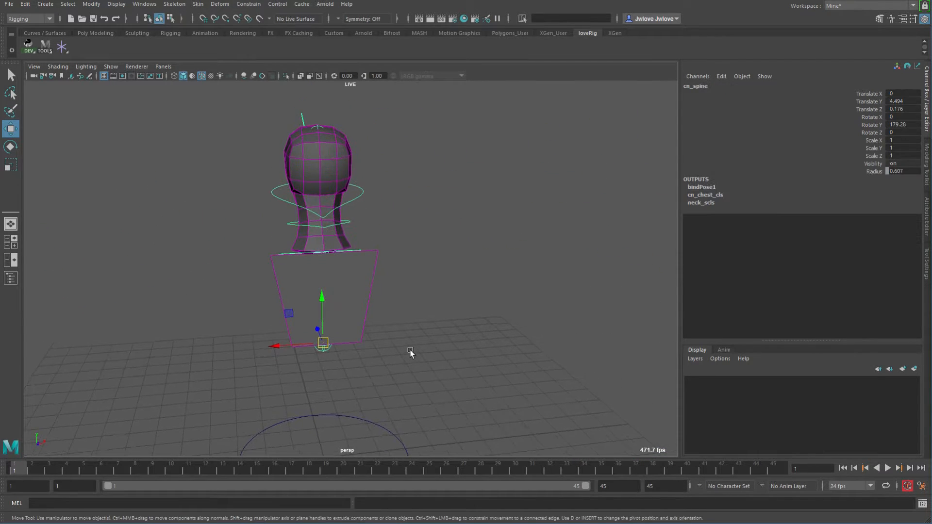
pyautogui.press('e')
pyautogui.moveTo(362, 350); pyautogui.dragTo(291, 354)
pyautogui.hotkey('ctrl', 'z')
pyautogui.hotkey('ctrl', 'z')
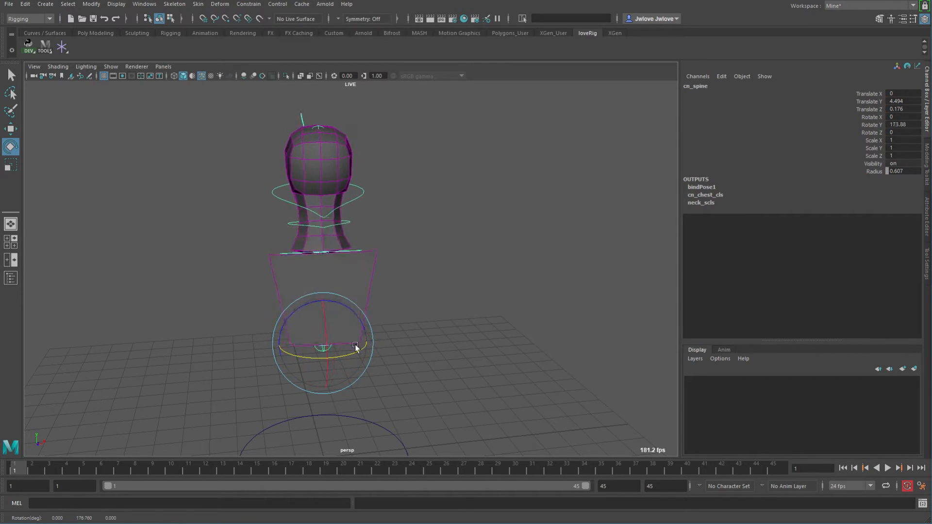
# Select the head aim control and move it around again to test the head following it.
pyautogui.keyDown('alt'); pyautogui.moveTo(426, 341); pyautogui.dragTo(305, 281); pyautogui.keyUp('alt')
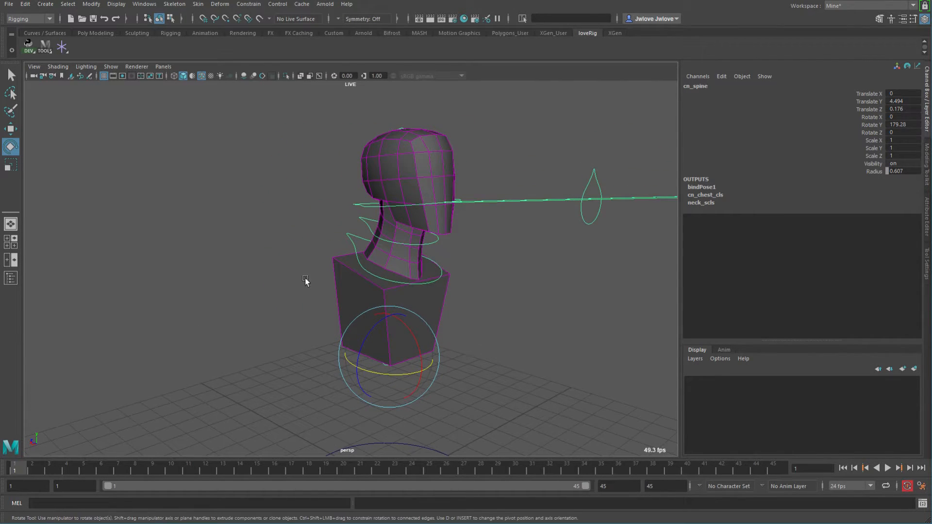
pyautogui.click(597, 174)
pyautogui.keyDown('alt'); pyautogui.moveTo(583, 255); pyautogui.dragTo(535, 261); pyautogui.keyUp('alt')
pyautogui.press('w')
pyautogui.moveTo(535, 261); pyautogui.dragTo(465, 302, button='middle')
pyautogui.keyDown('alt'); pyautogui.moveTo(548, 306); pyautogui.dragTo(456, 302, button='right'); pyautogui.keyUp('alt')
pyautogui.keyDown('alt'); pyautogui.moveTo(457, 302); pyautogui.dragTo(413, 301, button='middle'); pyautogui.keyUp('alt')
pyautogui.keyDown('alt'); pyautogui.moveTo(413, 301); pyautogui.dragTo(478, 297, button='right'); pyautogui.keyUp('alt')
pyautogui.moveTo(477, 297)
pyautogui.keyDown('alt'); pyautogui.mouseDown()
pyautogui.moveTo(521, 283)
pyautogui.moveTo(464, 301)
pyautogui.moveTo(535, 304)
pyautogui.moveTo(502, 285)
pyautogui.moveTo(465, 303)
pyautogui.mouseUp(); pyautogui.keyUp('alt')
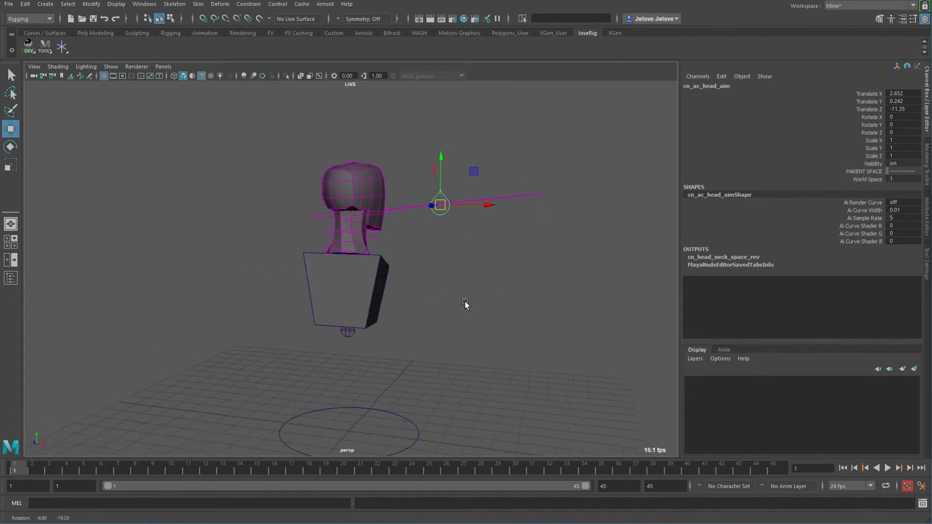
# Select the spine control and set its Rotate X, Y and Z to 0.
pyautogui.click(350, 333)
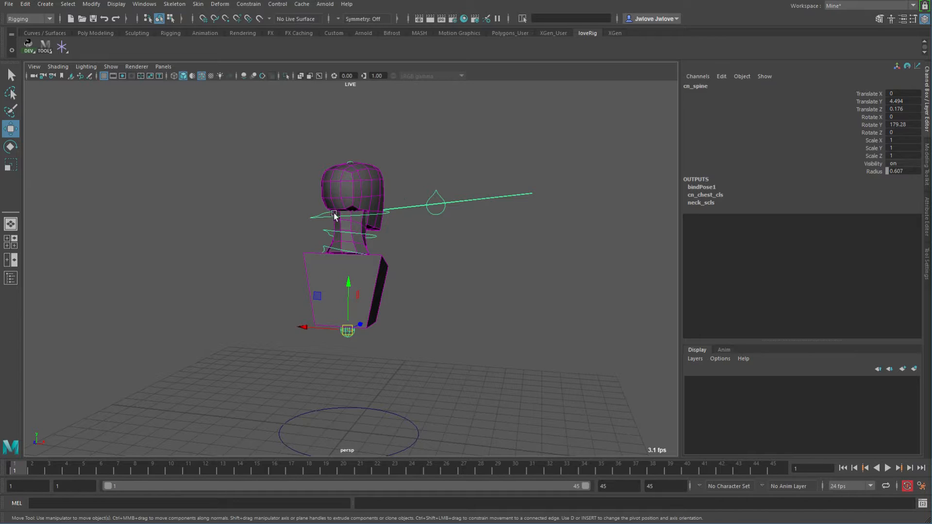
pyautogui.keyDown('alt'); pyautogui.moveTo(380, 182); pyautogui.dragTo(347, 227); pyautogui.keyUp('alt')
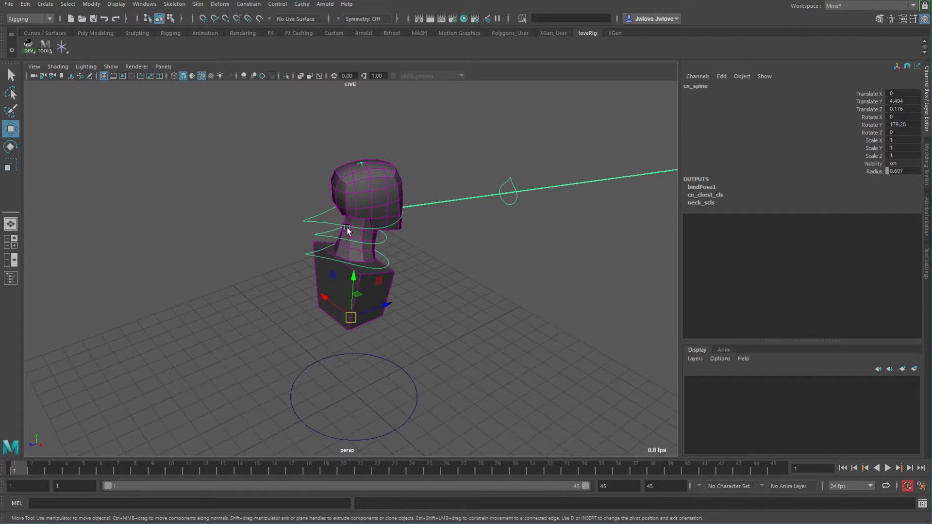
pyautogui.click(307, 219)
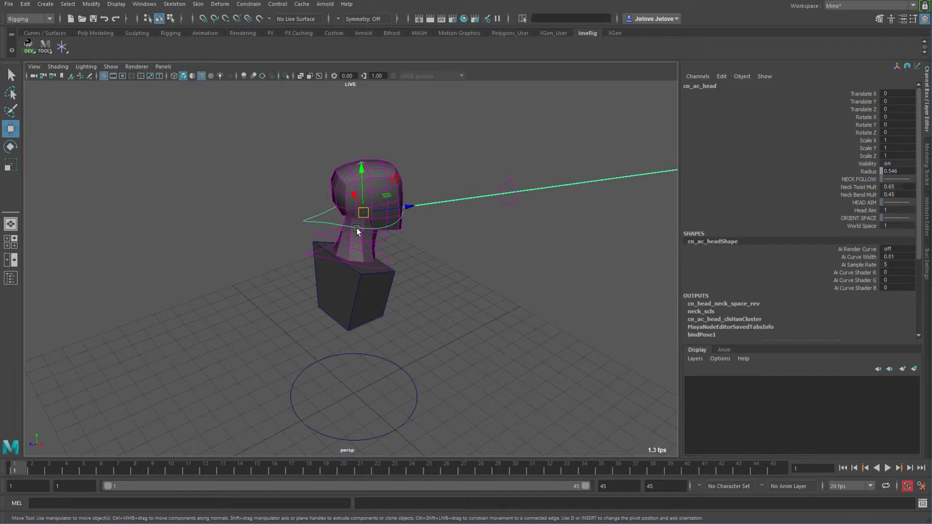
pyautogui.keyDown('alt'); pyautogui.moveTo(486, 274); pyautogui.dragTo(508, 241); pyautogui.keyUp('alt')
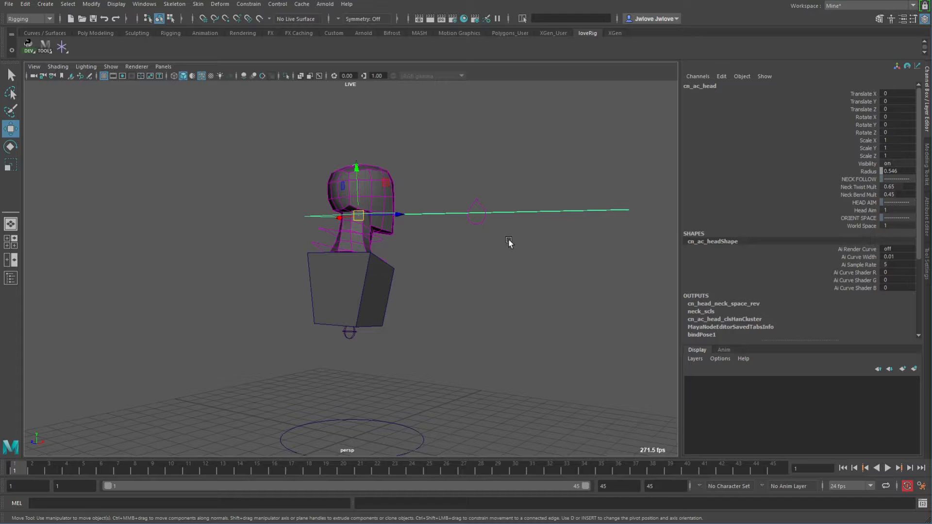
pyautogui.keyDown('alt'); pyautogui.moveTo(476, 257); pyautogui.dragTo(343, 339); pyautogui.keyUp('alt')
pyautogui.click(353, 334)
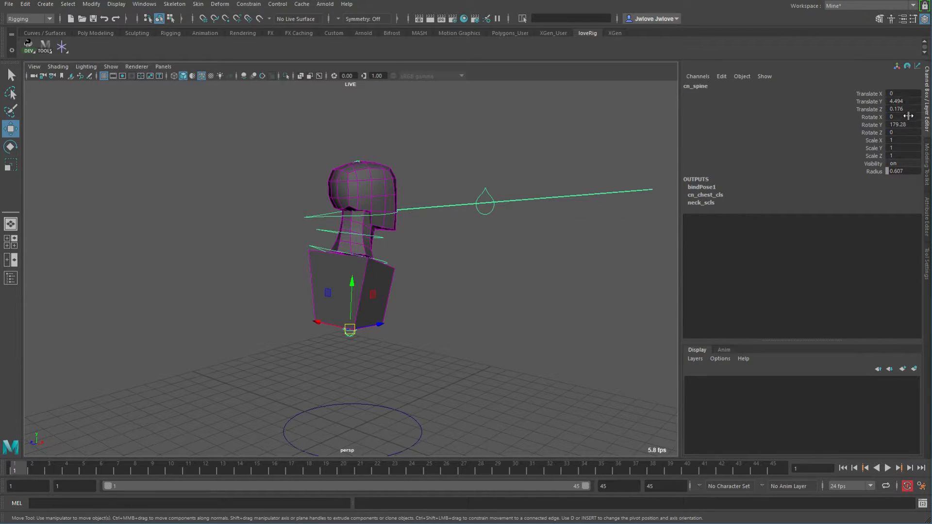
pyautogui.moveTo(908, 117); pyautogui.dragTo(910, 130)
pyautogui.write('0')
pyautogui.press('Return')
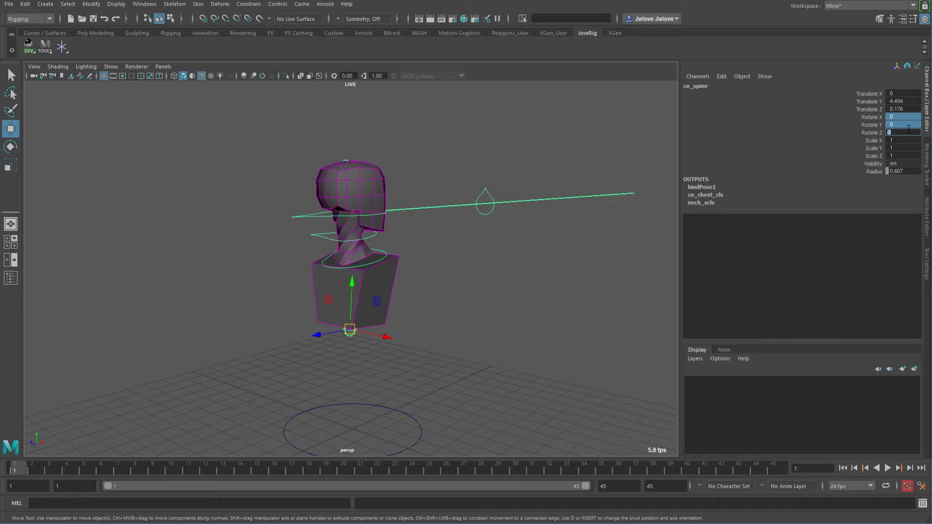
# Select the head aim control and set its Translate X, Y, Z and Rotate X to 0.
pyautogui.click(491, 195)
pyautogui.moveTo(904, 95); pyautogui.dragTo(907, 117)
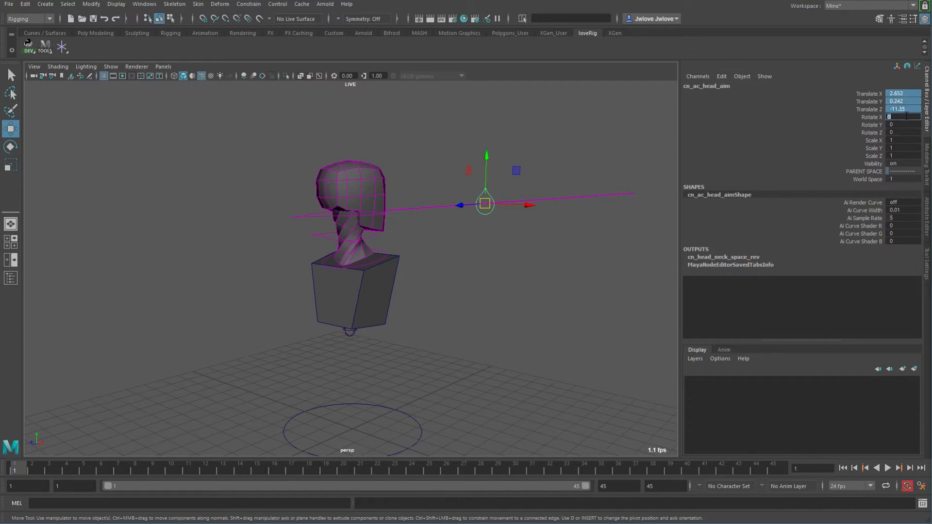
pyautogui.write('0')
pyautogui.press('Return')
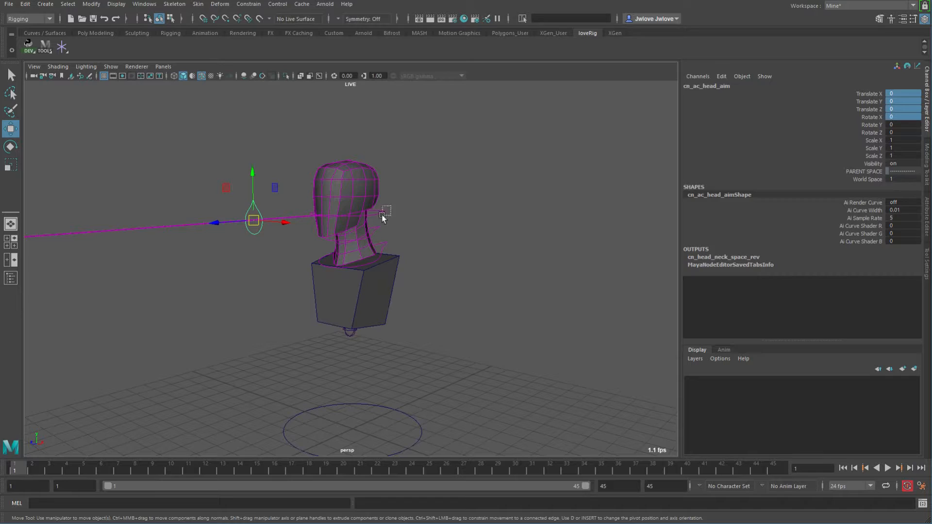
# Try moving and rotating the head control, undoing each change.
pyautogui.click(384, 213)
pyautogui.keyDown('alt'); pyautogui.moveTo(448, 274); pyautogui.dragTo(358, 219); pyautogui.keyUp('alt')
pyautogui.press('e')
pyautogui.hotkey('ctrl', 'z')
pyautogui.keyDown('alt'); pyautogui.moveTo(519, 245); pyautogui.dragTo(464, 271); pyautogui.keyUp('alt')
pyautogui.press('w')
pyautogui.moveTo(485, 266); pyautogui.dragTo(400, 243, button='middle')
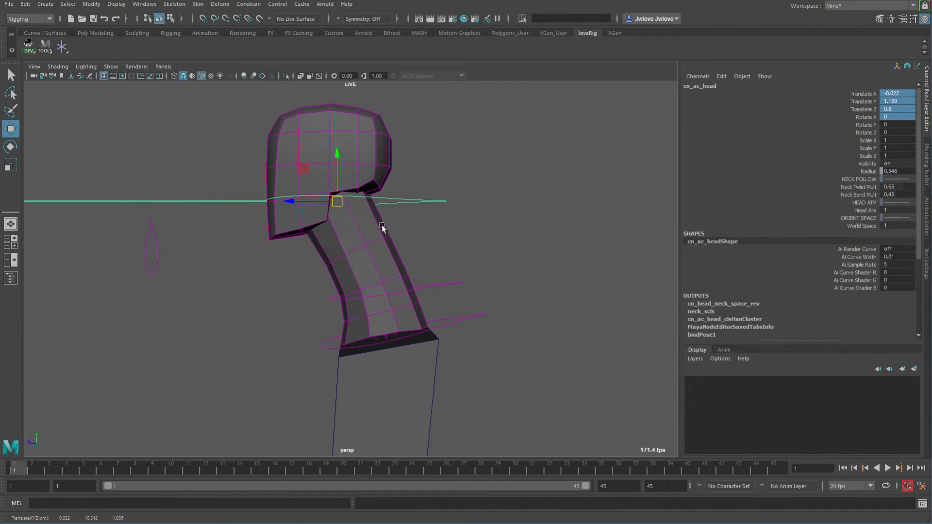
pyautogui.hotkey('ctrl', 'z')
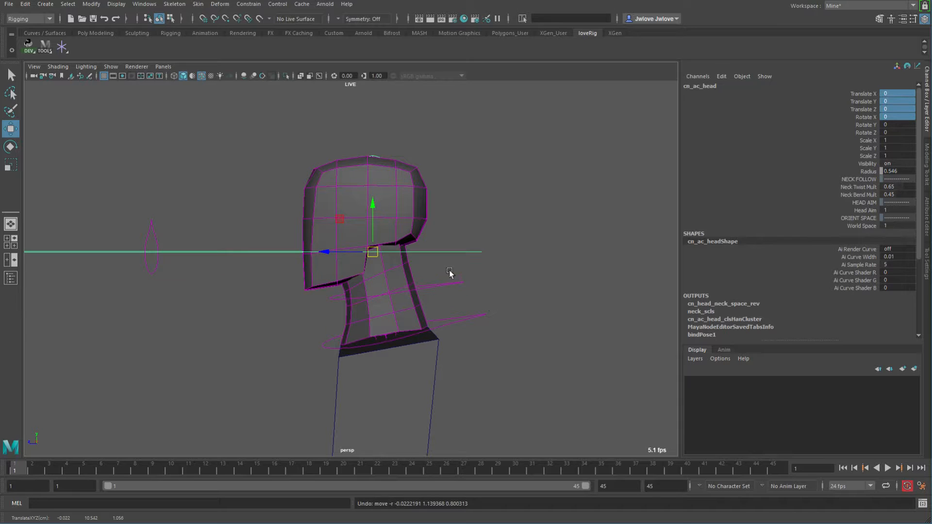
# Try moving the lower neck control and undo the move.
pyautogui.click(479, 316)
pyautogui.moveTo(546, 363); pyautogui.dragTo(537, 345, button='middle')
pyautogui.hotkey('ctrl', 'z')
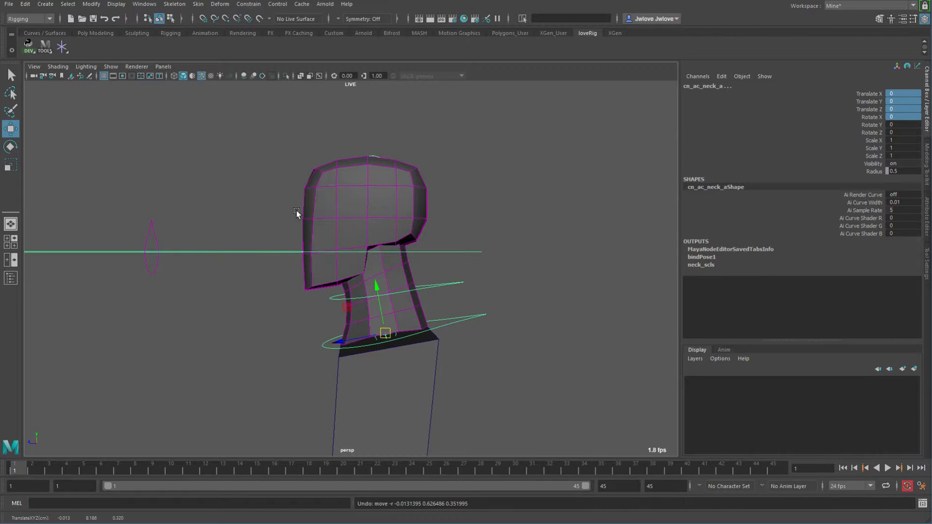
# Try rotating the head control twice, undoing each rotation.
pyautogui.keyDown('alt'); pyautogui.moveTo(306, 202); pyautogui.dragTo(322, 225); pyautogui.keyUp('alt')
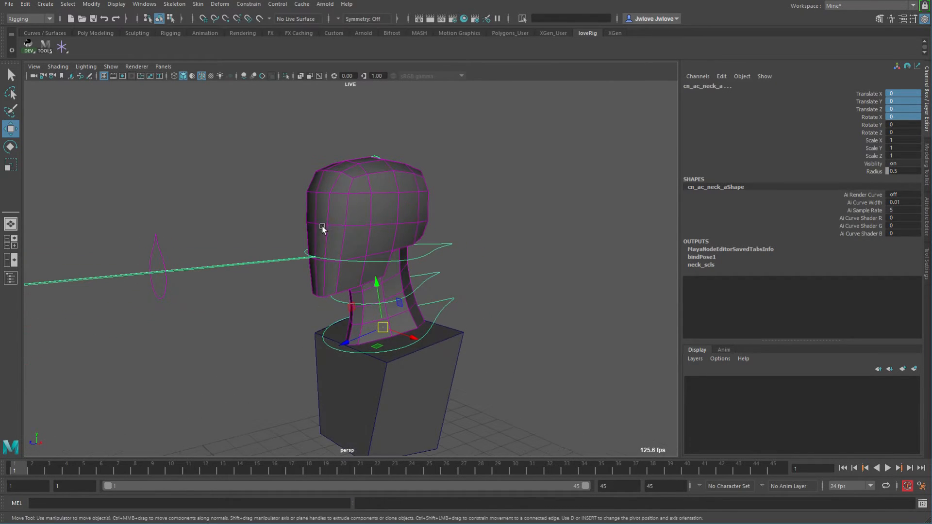
pyautogui.click(456, 245)
pyautogui.keyDown('alt'); pyautogui.moveTo(523, 283); pyautogui.dragTo(482, 278); pyautogui.keyUp('alt')
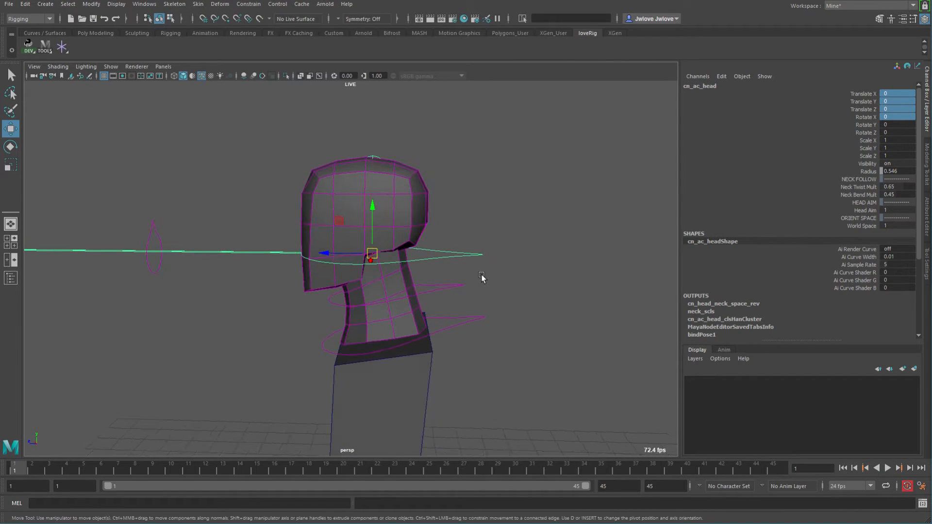
pyautogui.press('e')
pyautogui.moveTo(358, 246); pyautogui.dragTo(337, 239)
pyautogui.hotkey('ctrl', 'z')
pyautogui.keyDown('alt'); pyautogui.moveTo(469, 272); pyautogui.dragTo(495, 287); pyautogui.keyUp('alt')
pyautogui.hotkey('ctrl', 'z')
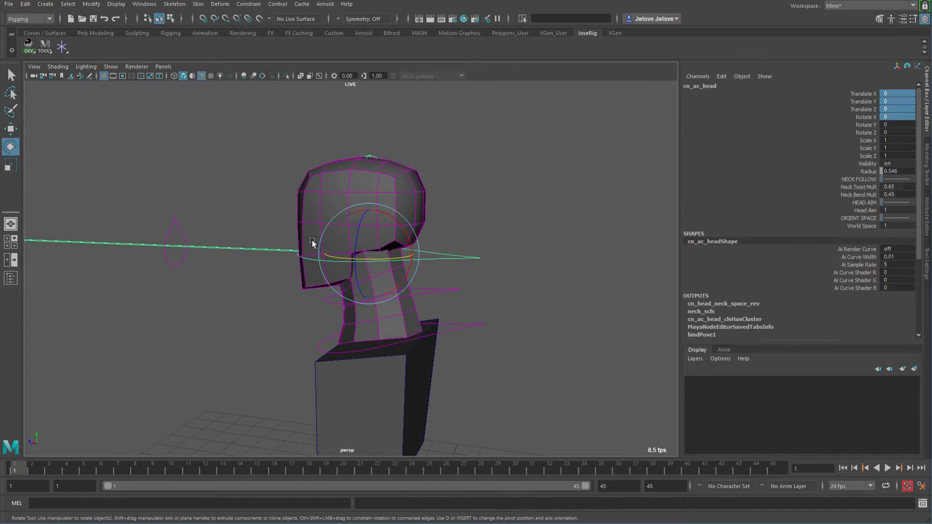
# Rotate the head control about 37° around X to test the neck bend, then undo it.
pyautogui.keyDown('alt'); pyautogui.moveTo(268, 284); pyautogui.dragTo(339, 293); pyautogui.keyUp('alt')
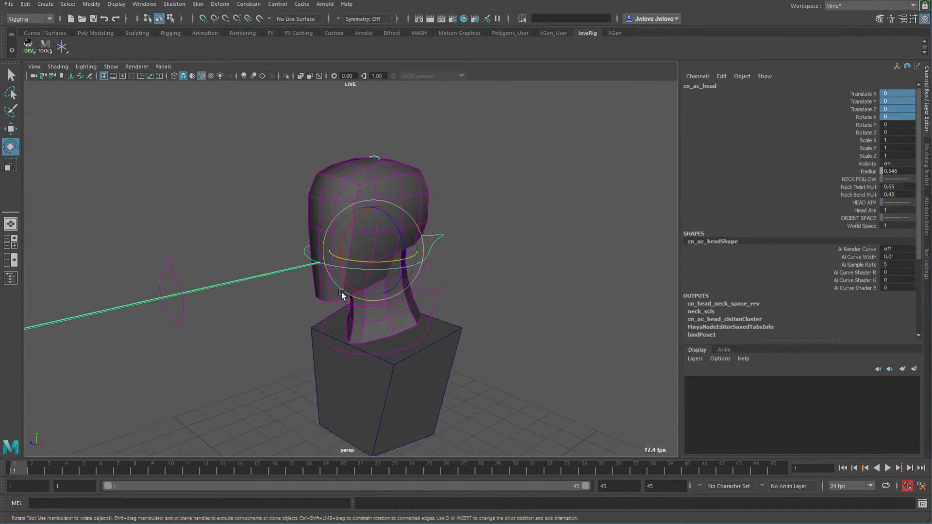
pyautogui.keyDown('alt'); pyautogui.moveTo(452, 302); pyautogui.dragTo(422, 272); pyautogui.keyUp('alt')
pyautogui.keyDown('alt'); pyautogui.moveTo(416, 358); pyautogui.dragTo(479, 332); pyautogui.keyUp('alt')
pyautogui.keyDown('alt'); pyautogui.moveTo(479, 332); pyautogui.dragTo(574, 360, button='right'); pyautogui.keyUp('alt')
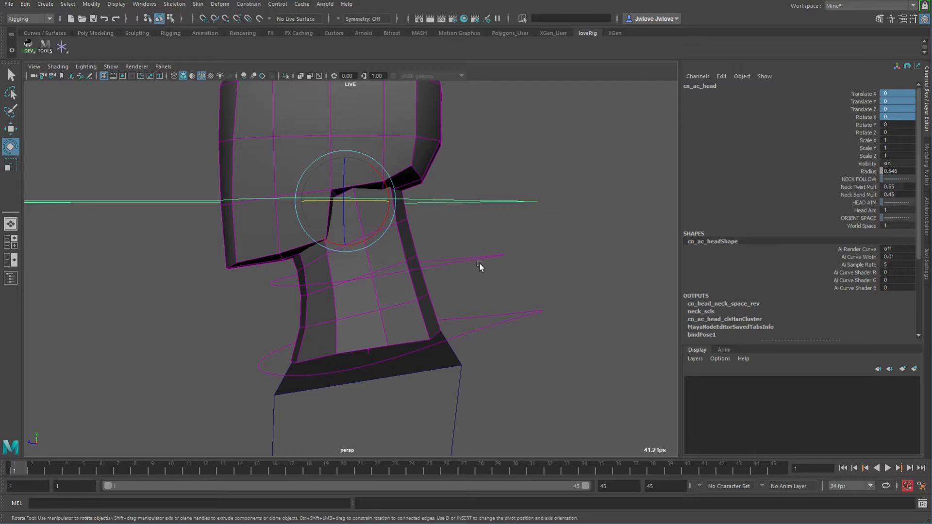
pyautogui.click(502, 276)
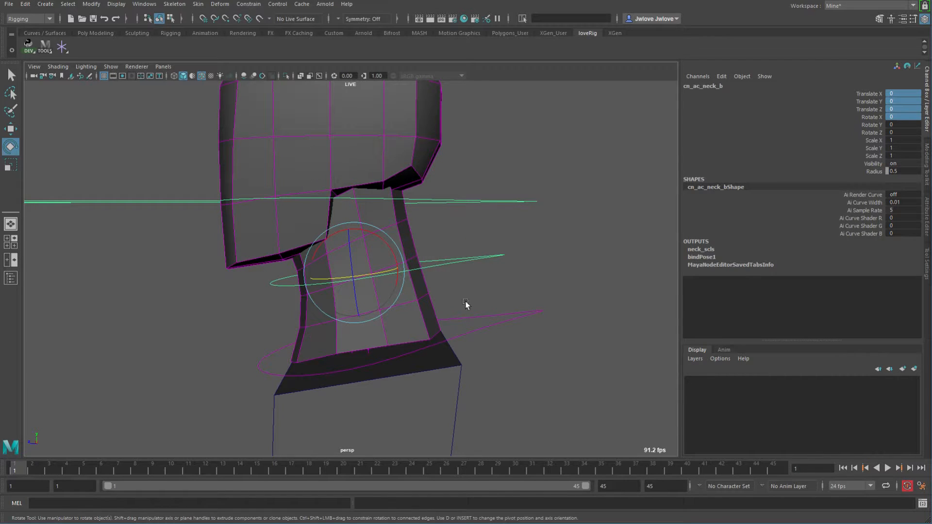
pyautogui.click(504, 201)
pyautogui.moveTo(384, 191); pyautogui.dragTo(340, 140)
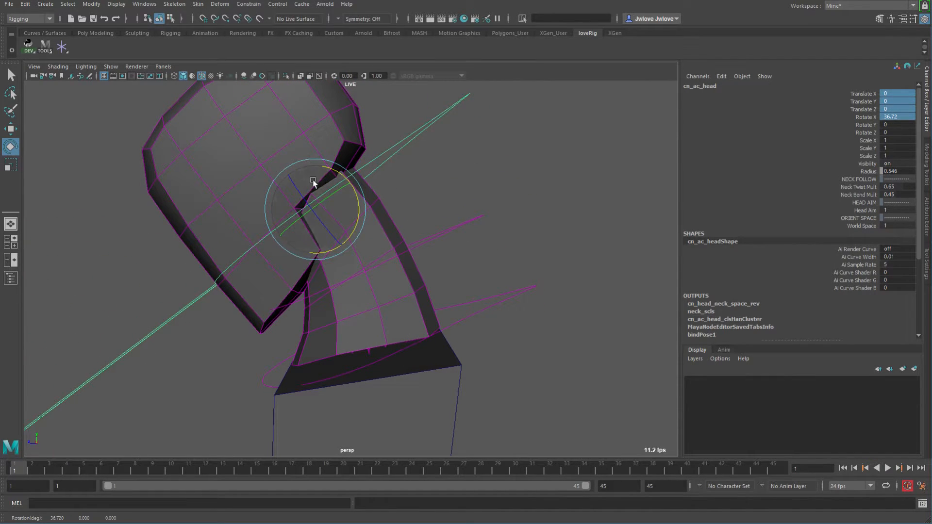
pyautogui.moveTo(481, 270); pyautogui.dragTo(586, 284, button='middle')
pyautogui.hotkey('ctrl', 'z')
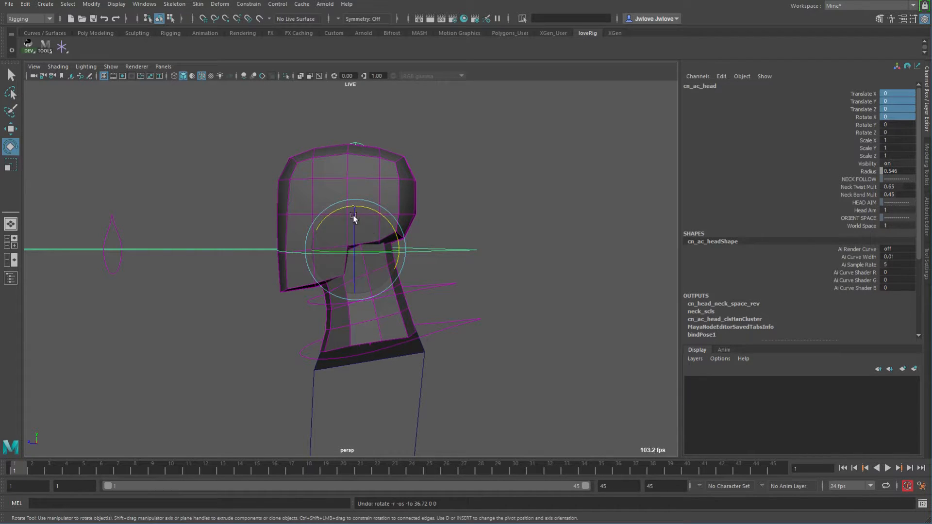
# Deselect everything, open the Outliner and switch the viewport to wireframe display.
pyautogui.keyDown('alt'); pyautogui.moveTo(581, 240); pyautogui.dragTo(660, 249); pyautogui.keyUp('alt')
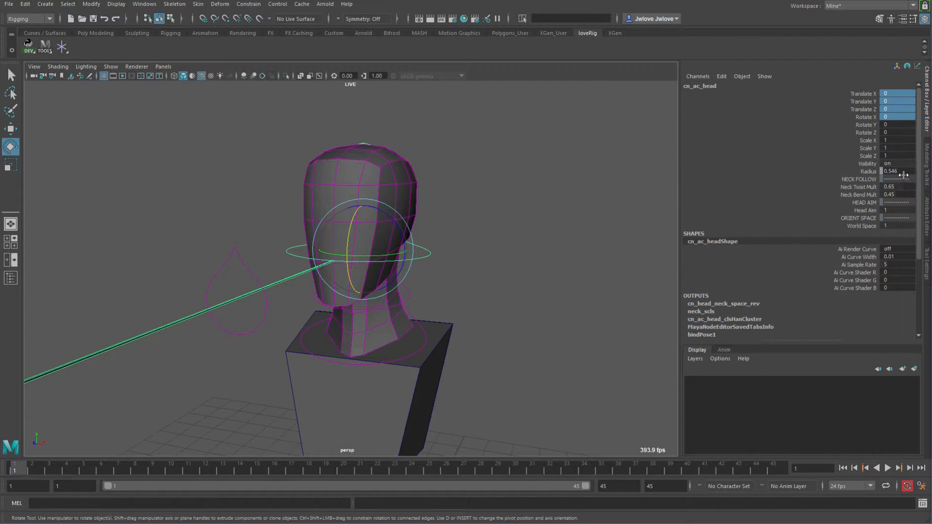
pyautogui.keyDown('alt'); pyautogui.moveTo(558, 254); pyautogui.dragTo(542, 271); pyautogui.keyUp('alt')
pyautogui.click(491, 268)
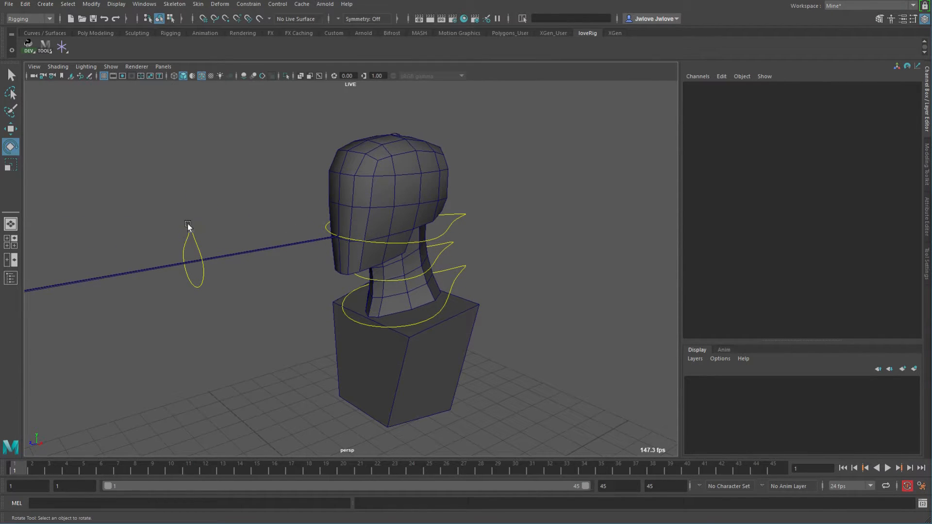
pyautogui.click(11, 277)
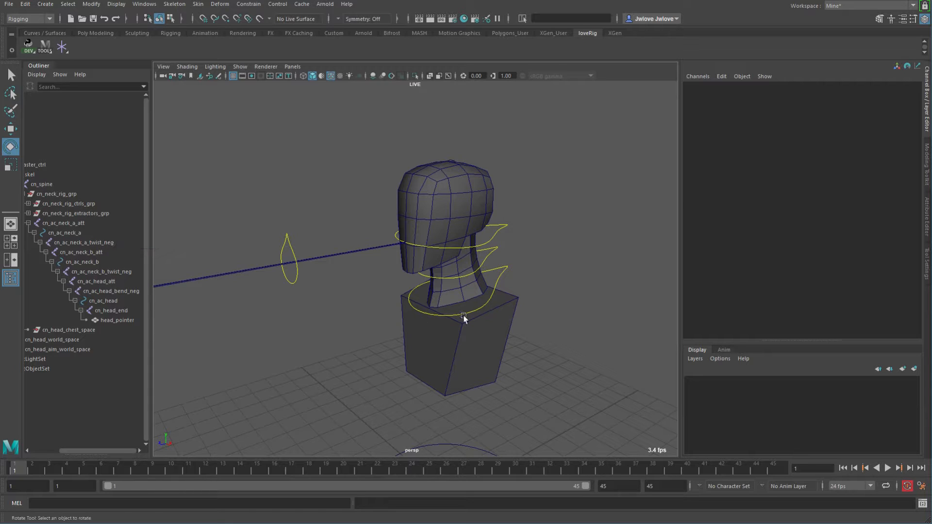
pyautogui.keyDown('alt'); pyautogui.moveTo(360, 325); pyautogui.dragTo(358, 296, button='middle'); pyautogui.keyUp('alt')
pyautogui.keyDown('alt'); pyautogui.moveTo(393, 312); pyautogui.dragTo(367, 306); pyautogui.keyUp('alt')
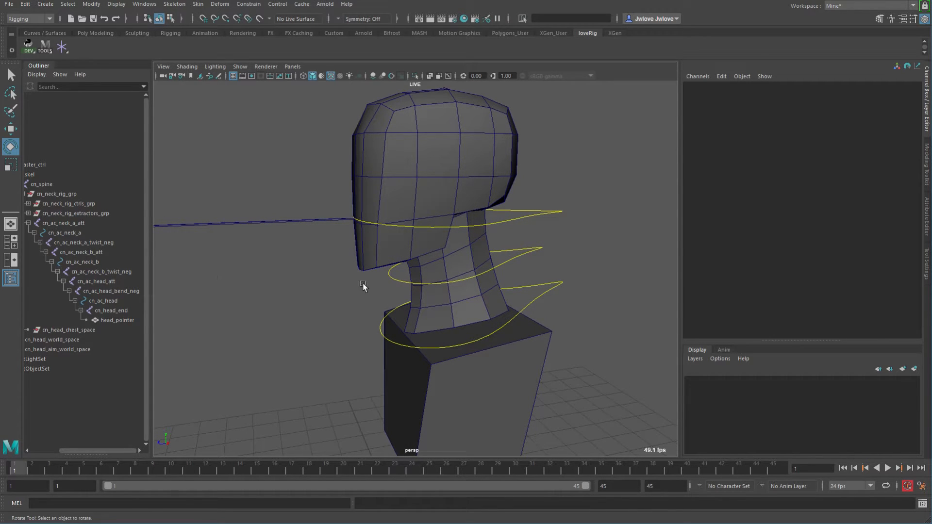
pyautogui.press('4')
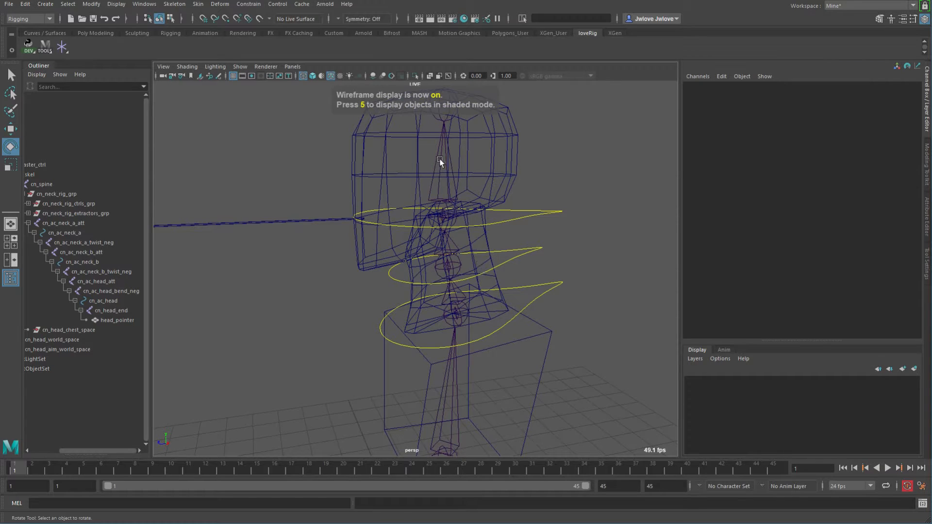
# Select the head control and examine it from several angles, switching between its Attribute Editor and Channel Box.
pyautogui.click(444, 210)
pyautogui.keyDown('alt'); pyautogui.moveTo(454, 233); pyautogui.dragTo(372, 198); pyautogui.keyUp('alt')
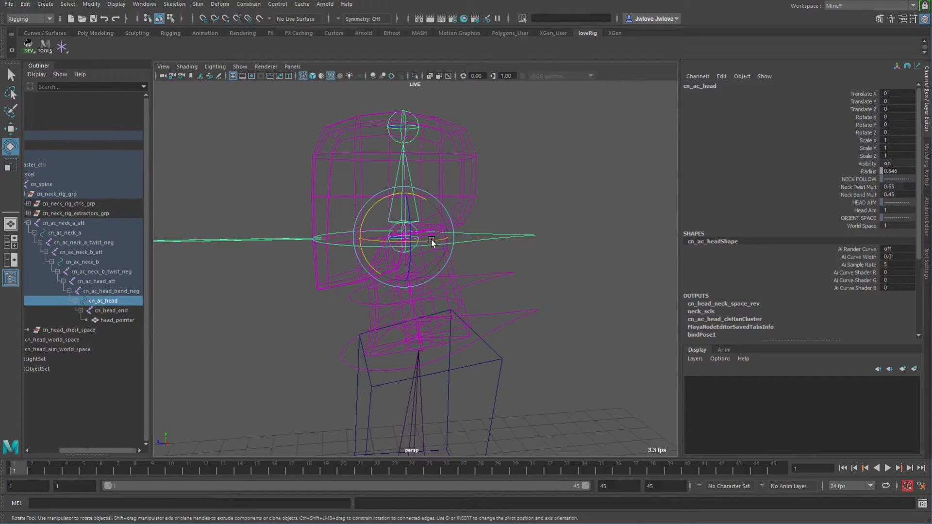
pyautogui.keyDown('alt'); pyautogui.moveTo(520, 262); pyautogui.dragTo(475, 281, button='middle'); pyautogui.keyUp('alt')
pyautogui.keyDown('alt'); pyautogui.moveTo(476, 280); pyautogui.dragTo(529, 293); pyautogui.keyUp('alt')
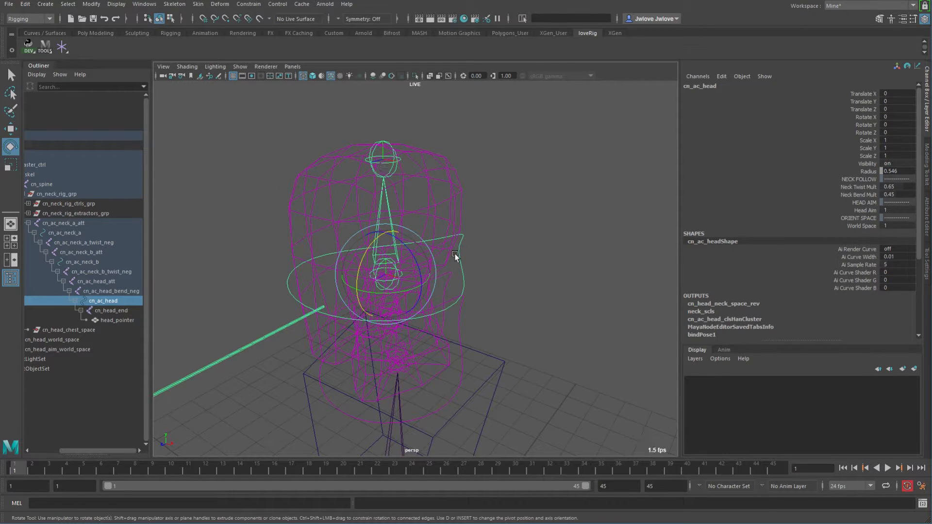
pyautogui.keyDown('alt'); pyautogui.moveTo(403, 283); pyautogui.dragTo(427, 291); pyautogui.keyUp('alt')
pyautogui.keyDown('alt'); pyautogui.moveTo(477, 334); pyautogui.dragTo(266, 348); pyautogui.keyUp('alt')
pyautogui.keyDown('alt'); pyautogui.moveTo(496, 311); pyautogui.dragTo(506, 271); pyautogui.keyUp('alt')
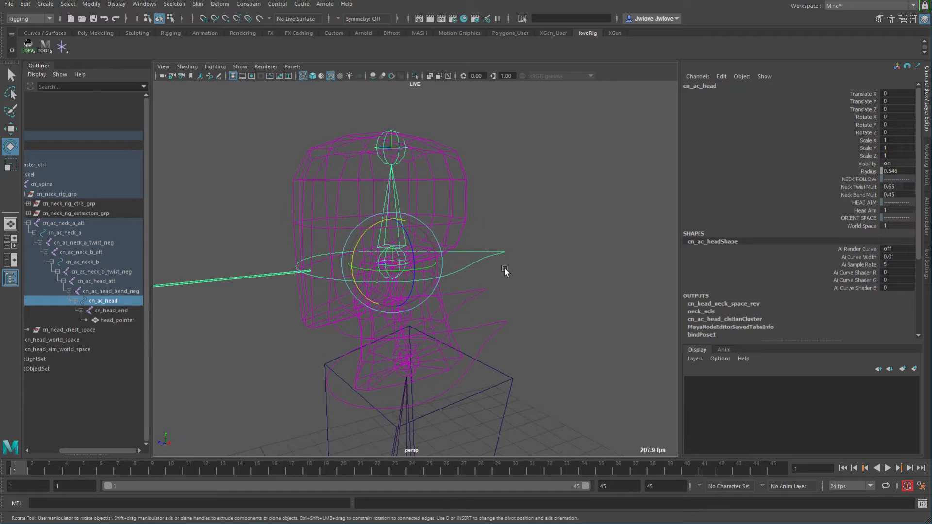
pyautogui.hotkey('ctrl', 'a')
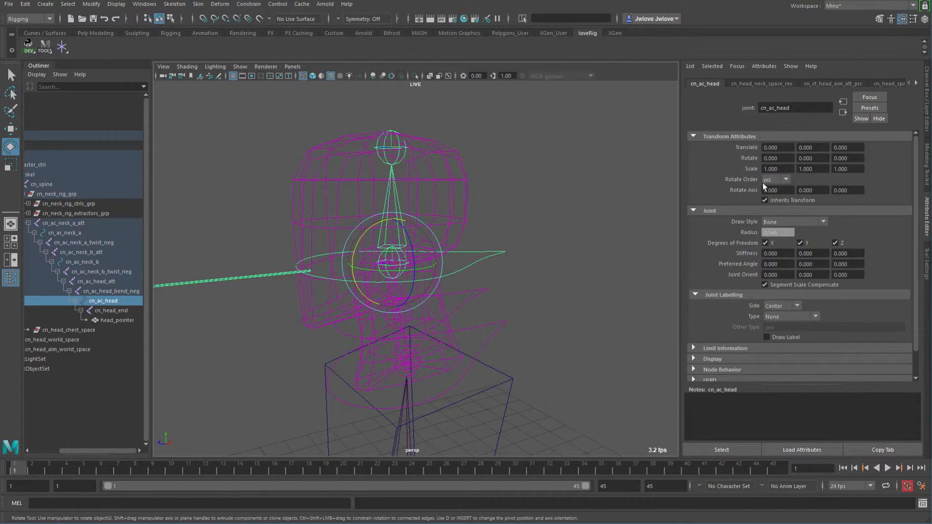
pyautogui.hotkey('ctrl', 'a')
pyautogui.keyDown('alt'); pyautogui.moveTo(499, 247); pyautogui.dragTo(496, 256); pyautogui.keyUp('alt')
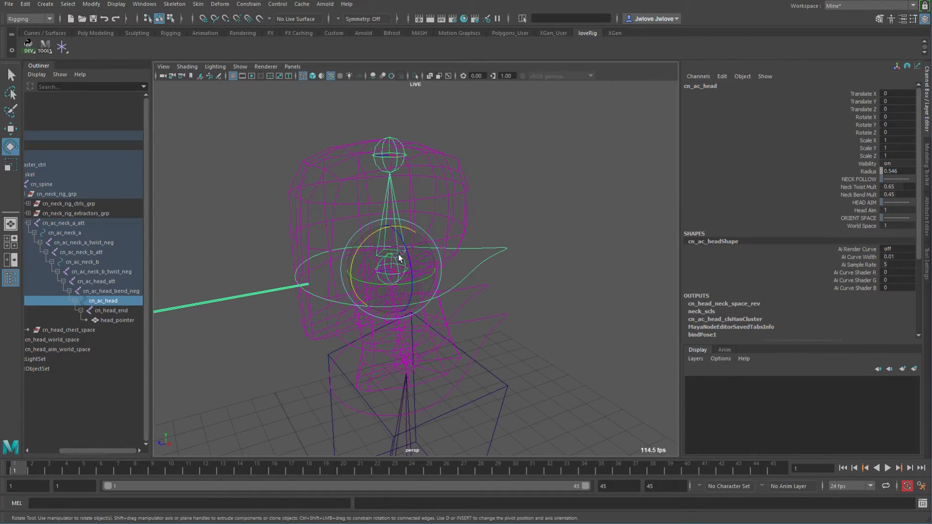
pyautogui.keyDown('alt'); pyautogui.moveTo(454, 214); pyautogui.dragTo(534, 254); pyautogui.keyUp('alt')
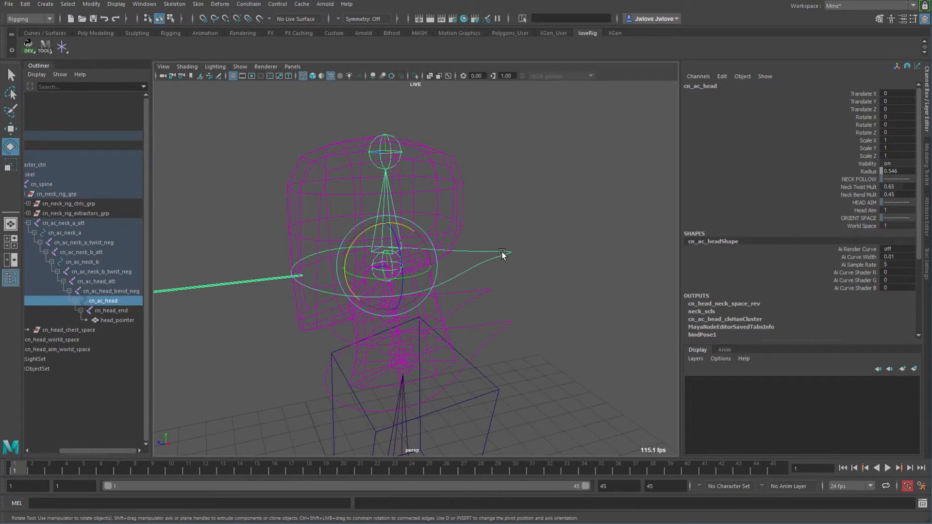
pyautogui.keyDown('alt'); pyautogui.moveTo(484, 276); pyautogui.dragTo(506, 293); pyautogui.keyUp('alt')
pyautogui.keyDown('alt'); pyautogui.moveTo(505, 293); pyautogui.dragTo(567, 296, button='right'); pyautogui.keyUp('alt')
pyautogui.keyDown('alt'); pyautogui.moveTo(566, 296); pyautogui.dragTo(536, 285); pyautogui.keyUp('alt')
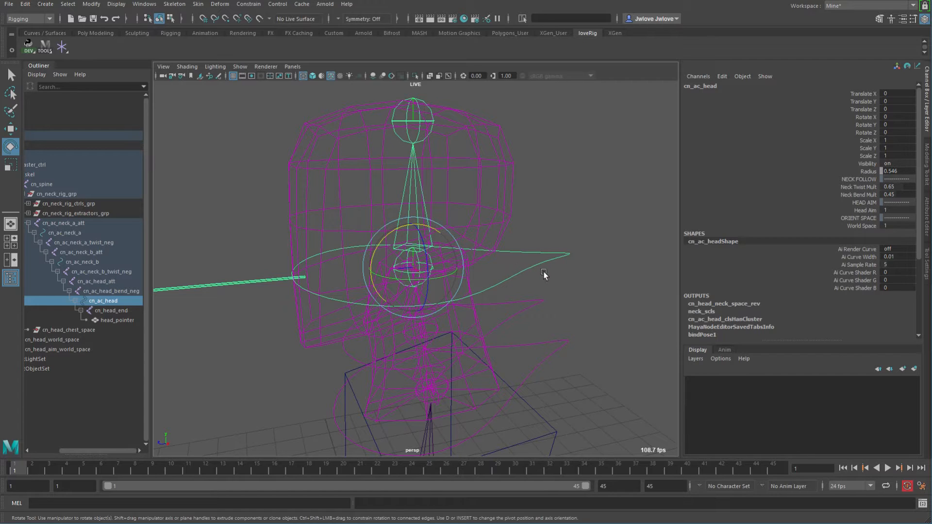
pyautogui.hotkey('ctrl', 'a')
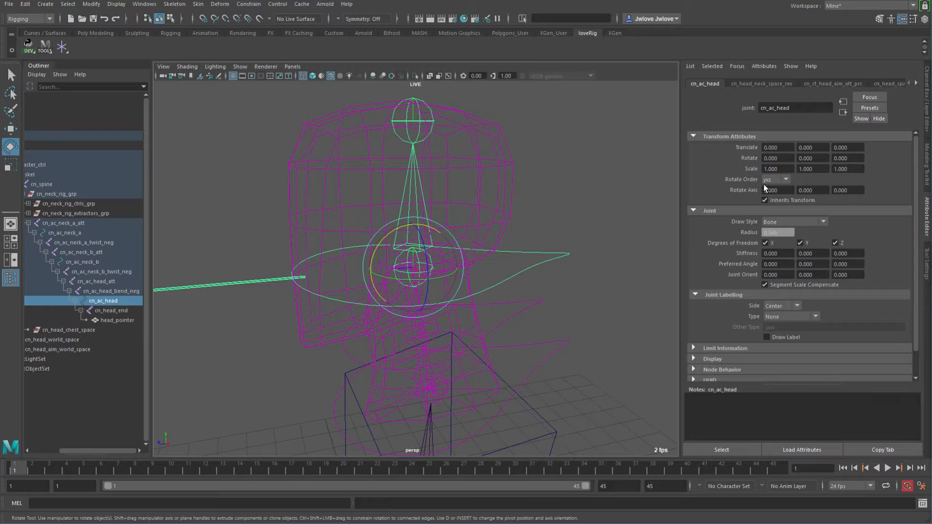
# Reselect the head control and rotate it about 93° around Y to test the neck twist.
pyautogui.click(596, 278)
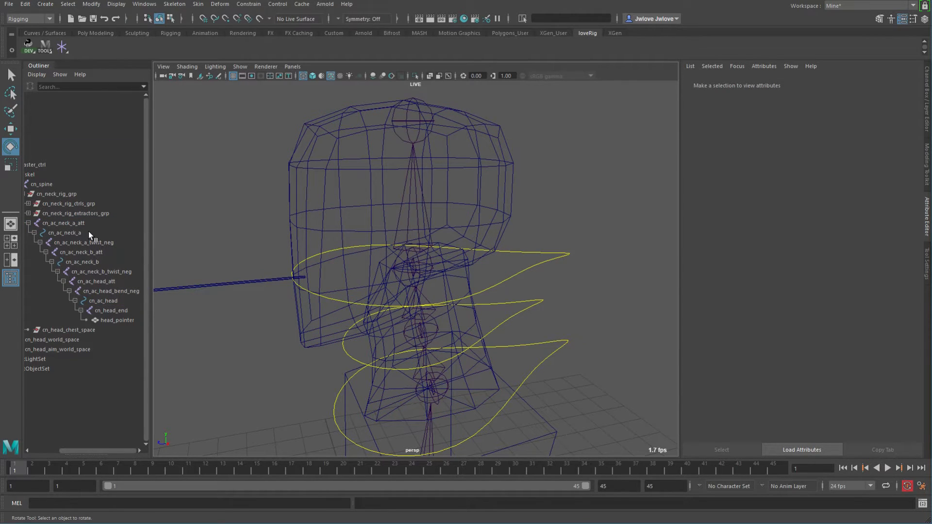
pyautogui.keyDown('alt'); pyautogui.moveTo(566, 276); pyautogui.dragTo(462, 212); pyautogui.keyUp('alt')
pyautogui.click(457, 261)
pyautogui.keyDown('alt'); pyautogui.moveTo(458, 261); pyautogui.dragTo(492, 280); pyautogui.keyUp('alt')
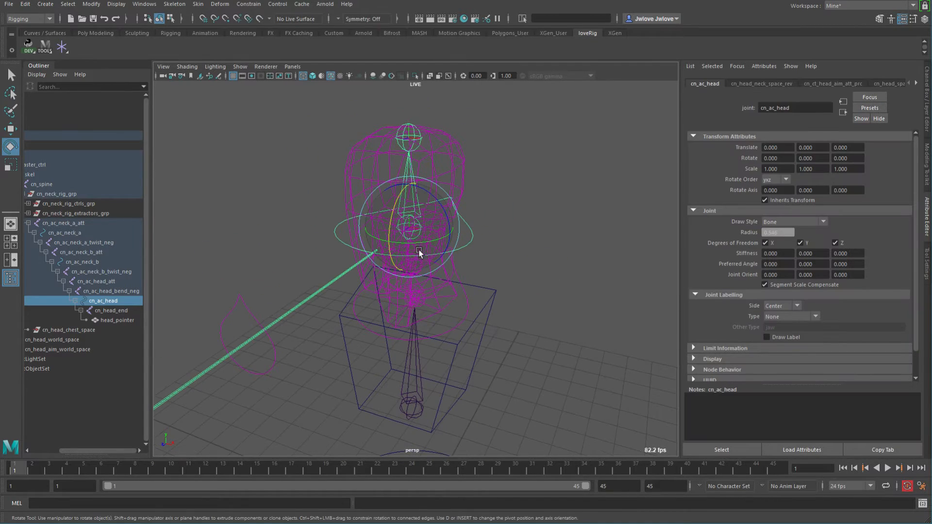
pyautogui.moveTo(410, 245); pyautogui.dragTo(506, 238)
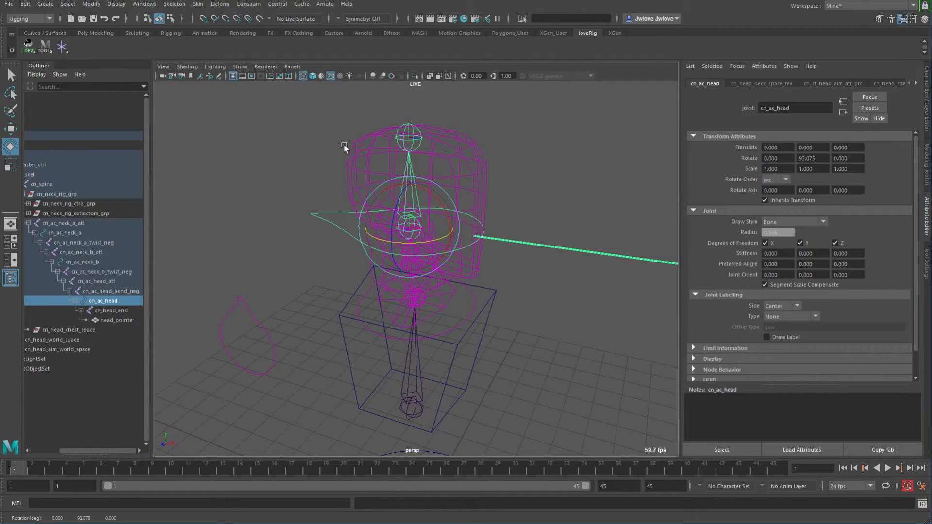
# Orbit around the twisted head to examine how the neck joints follow it.
pyautogui.keyDown('alt'); pyautogui.moveTo(527, 278); pyautogui.dragTo(538, 269); pyautogui.keyUp('alt')
pyautogui.keyDown('alt'); pyautogui.moveTo(538, 268); pyautogui.dragTo(455, 291, button='middle'); pyautogui.keyUp('alt')
pyautogui.keyDown('alt'); pyautogui.moveTo(455, 290); pyautogui.dragTo(535, 293, button='right'); pyautogui.keyUp('alt')
pyautogui.keyDown('alt'); pyautogui.moveTo(535, 295); pyautogui.dragTo(514, 283); pyautogui.keyUp('alt')
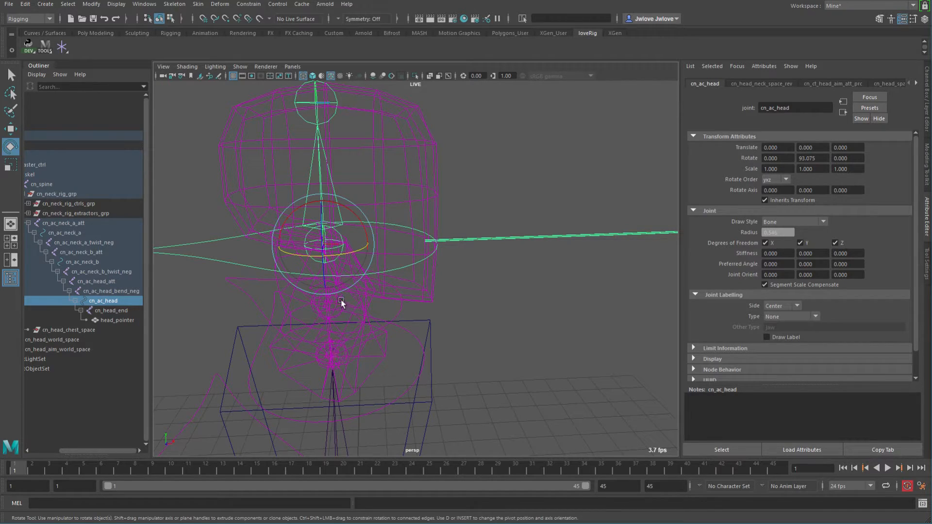
pyautogui.keyDown('alt'); pyautogui.moveTo(418, 328); pyautogui.dragTo(345, 320); pyautogui.keyUp('alt')
pyautogui.keyDown('alt'); pyautogui.moveTo(352, 344); pyautogui.dragTo(414, 353, button='middle'); pyautogui.keyUp('alt')
pyautogui.keyDown('alt'); pyautogui.moveTo(414, 353); pyautogui.dragTo(417, 380, button='right'); pyautogui.keyUp('alt')
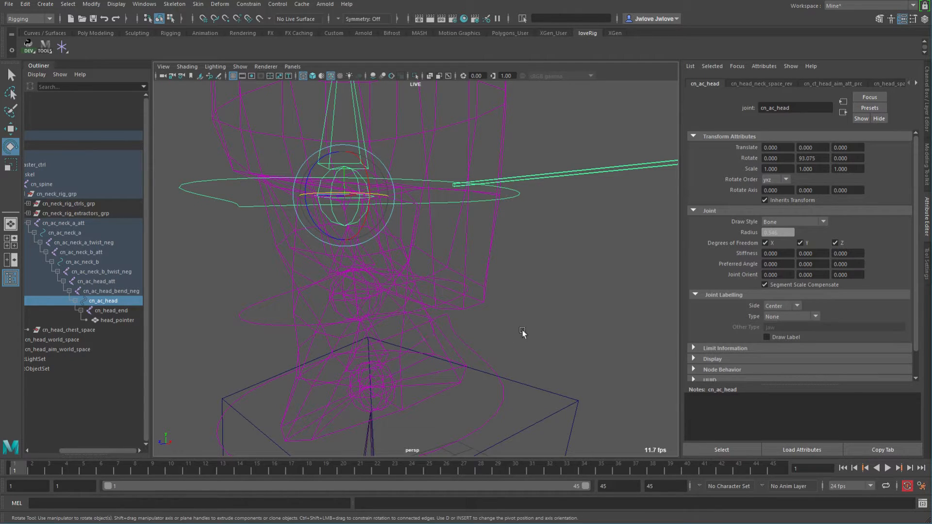
pyautogui.keyDown('alt'); pyautogui.moveTo(541, 283); pyautogui.dragTo(334, 248, button='right'); pyautogui.keyUp('alt')
pyautogui.keyDown('alt'); pyautogui.moveTo(334, 247); pyautogui.dragTo(369, 254); pyautogui.keyUp('alt')
pyautogui.hotkey('ctrl', 'a')
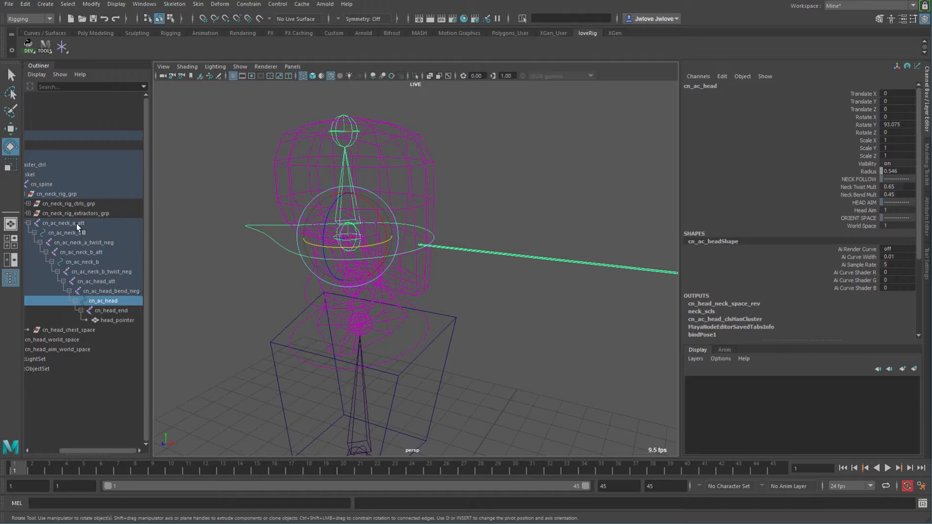
# Select each neck attach, neck and twist-negation node in the hierarchy in turn to examine their rotation values.
pyautogui.click(64, 222)
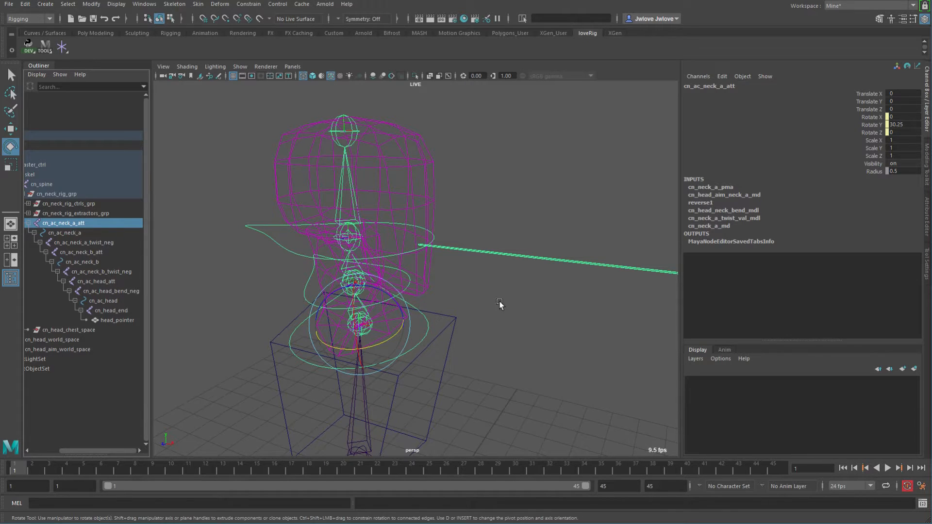
pyautogui.keyDown('alt'); pyautogui.moveTo(473, 300); pyautogui.dragTo(509, 301); pyautogui.keyUp('alt')
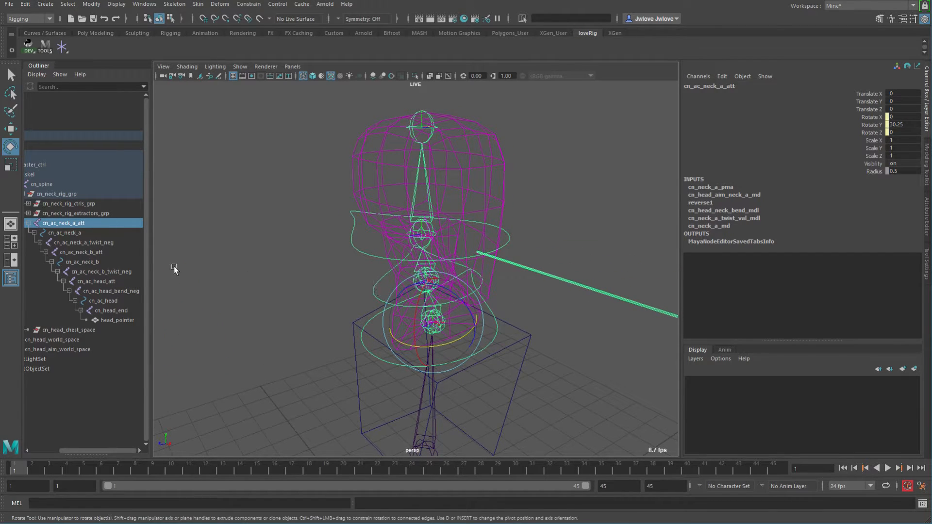
pyautogui.click(69, 232)
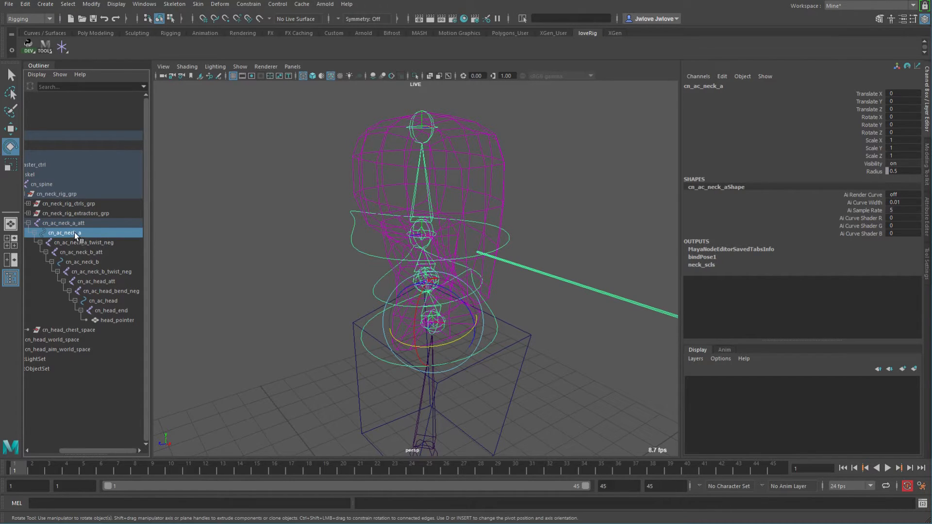
pyautogui.click(86, 262)
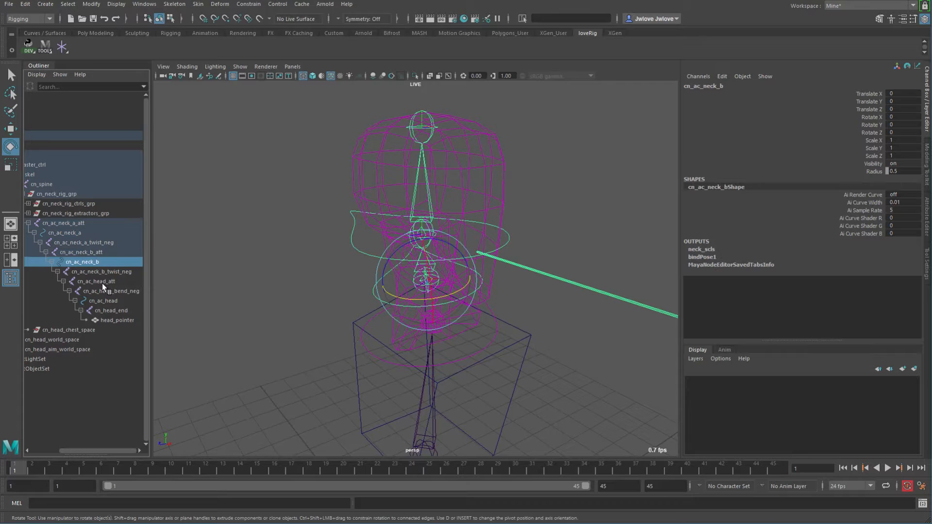
pyautogui.click(107, 301)
pyautogui.click(89, 261)
pyautogui.click(72, 230)
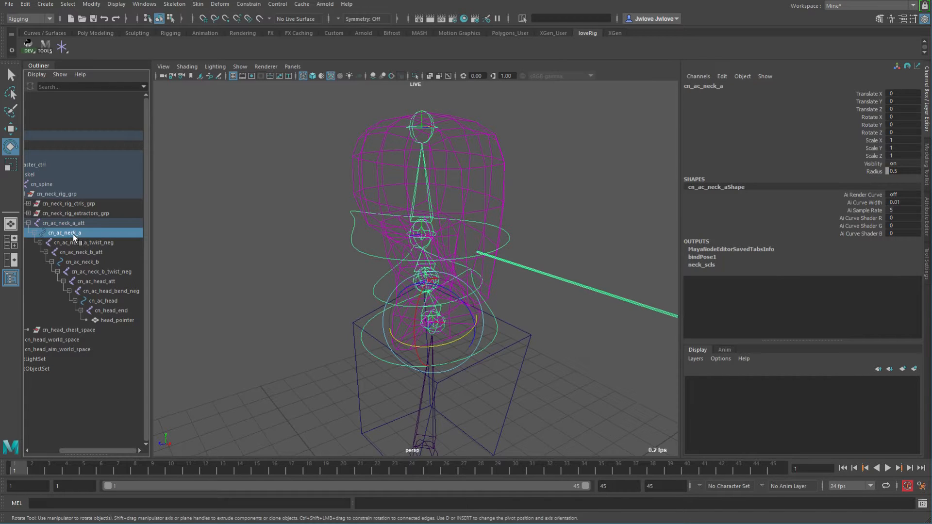
pyautogui.click(85, 241)
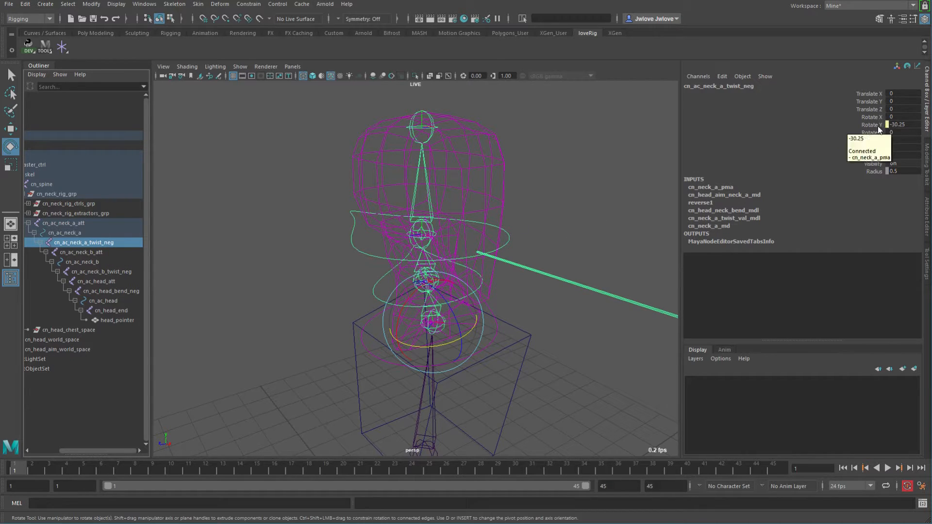
pyautogui.click(77, 224)
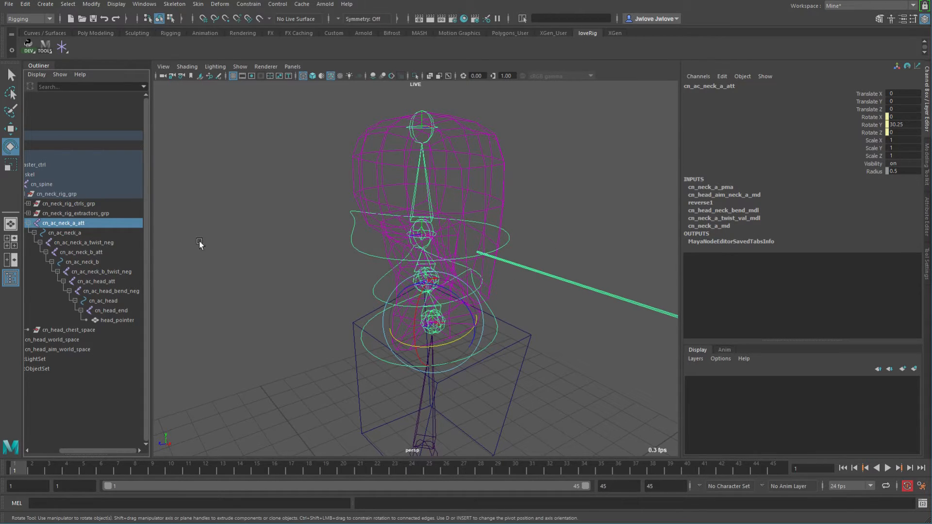
pyautogui.click(91, 253)
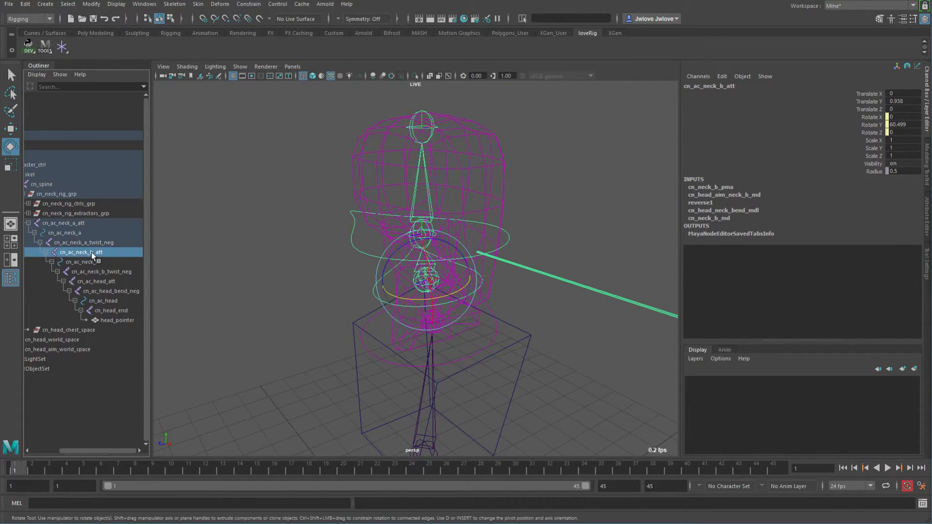
pyautogui.click(91, 263)
pyautogui.click(95, 271)
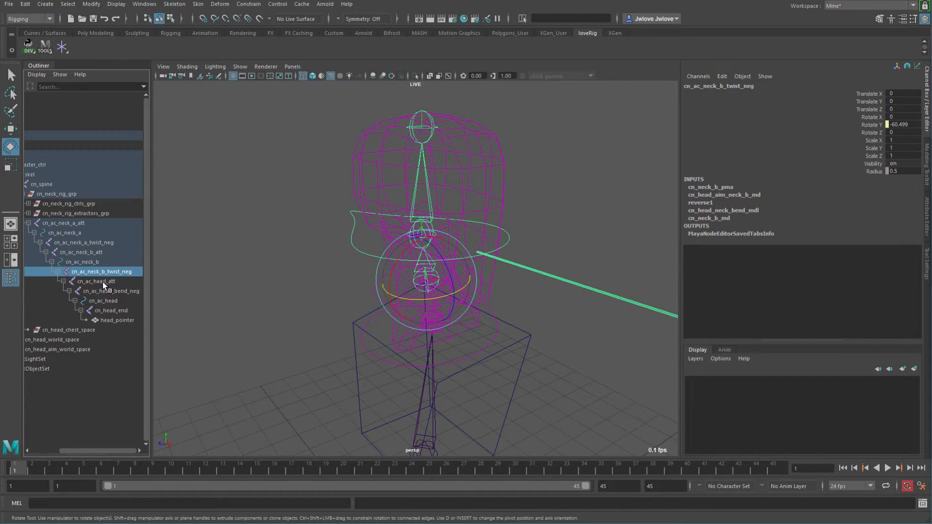
pyautogui.click(103, 282)
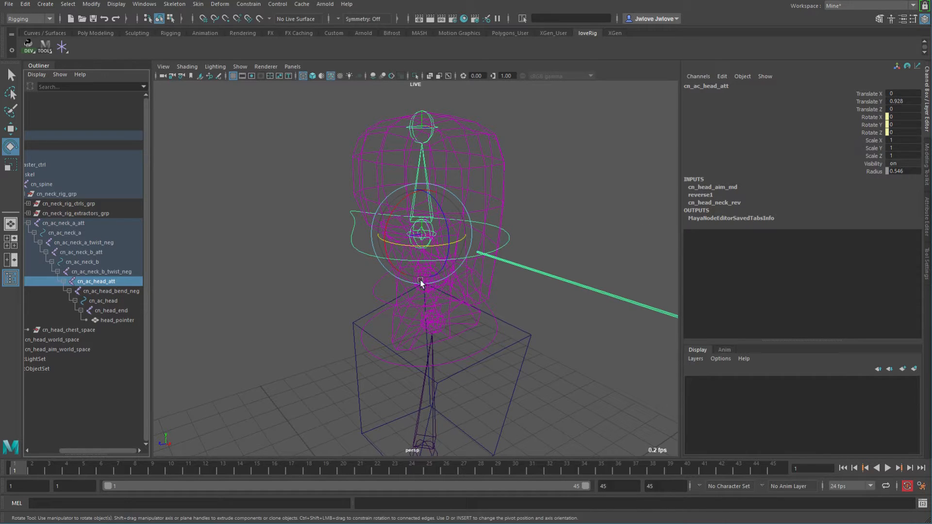
# Select the head aim control, then compare the head bend-negation node and the head control channels.
pyautogui.keyDown('alt'); pyautogui.moveTo(291, 280); pyautogui.dragTo(454, 255, button='middle'); pyautogui.keyUp('alt')
pyautogui.moveTo(391, 192); pyautogui.dragTo(333, 243)
pyautogui.keyDown('alt'); pyautogui.moveTo(634, 236); pyautogui.dragTo(483, 240, button='middle'); pyautogui.keyUp('alt')
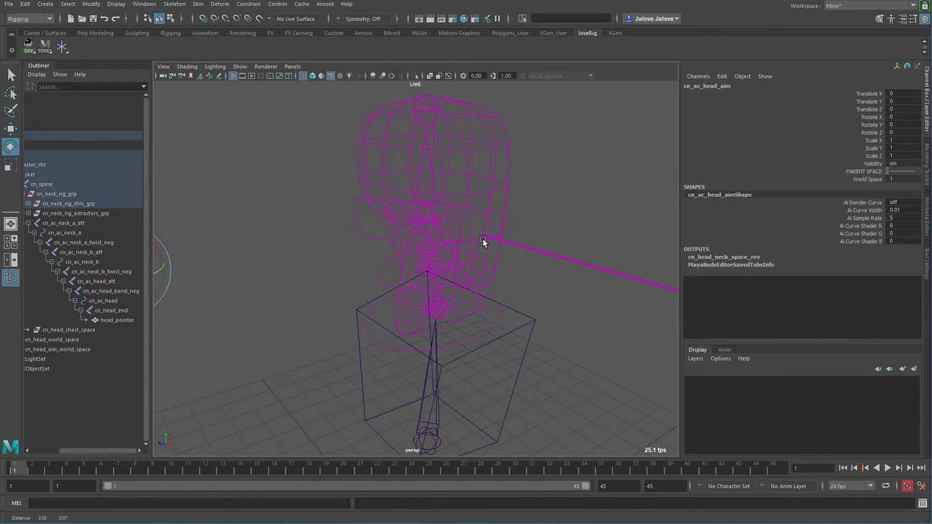
pyautogui.click(108, 291)
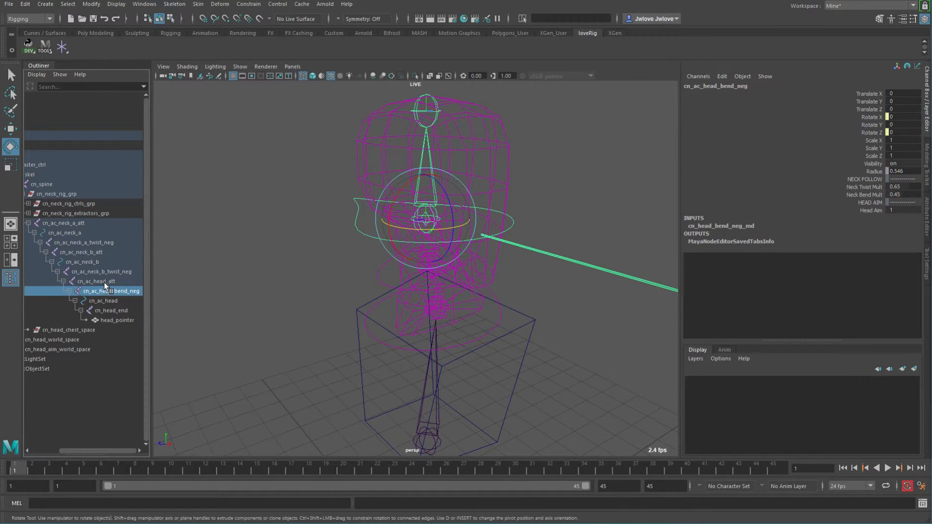
pyautogui.click(106, 301)
pyautogui.click(104, 291)
pyautogui.click(107, 301)
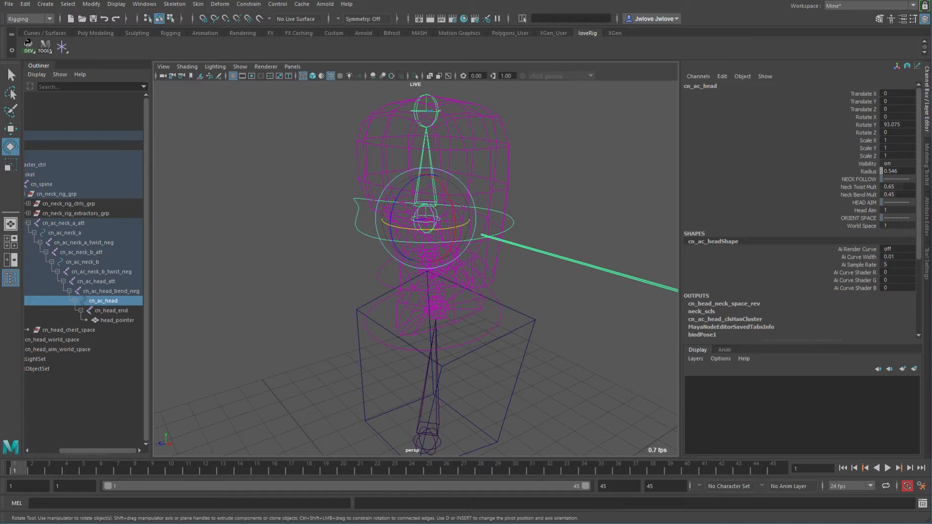
# Reset the head control's Rotate Y to 0 and rotate it about 34° around X to test the neck bend.
pyautogui.doubleClick(909, 125)
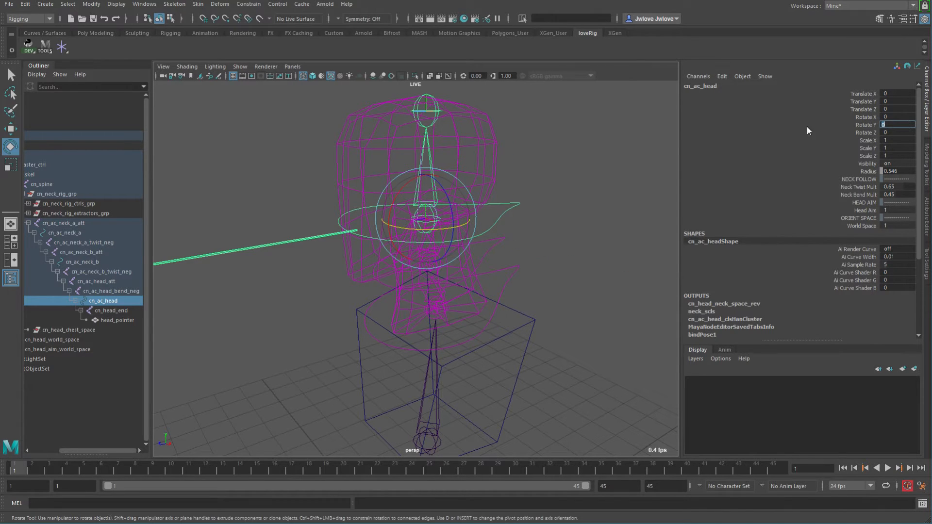
pyautogui.moveTo(416, 179); pyautogui.dragTo(462, 314)
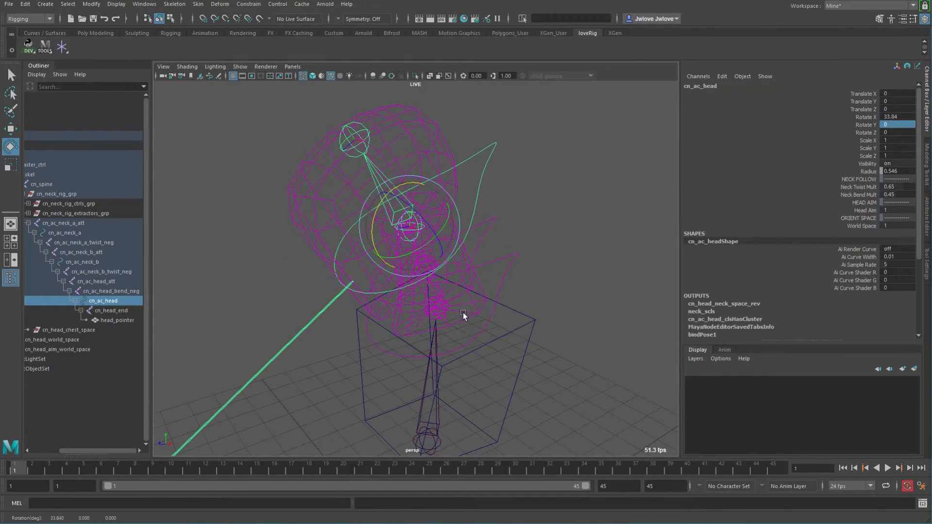
# Select the neck attach nodes, head control and head bend-negation node in turn to examine their bend rotations.
pyautogui.click(69, 224)
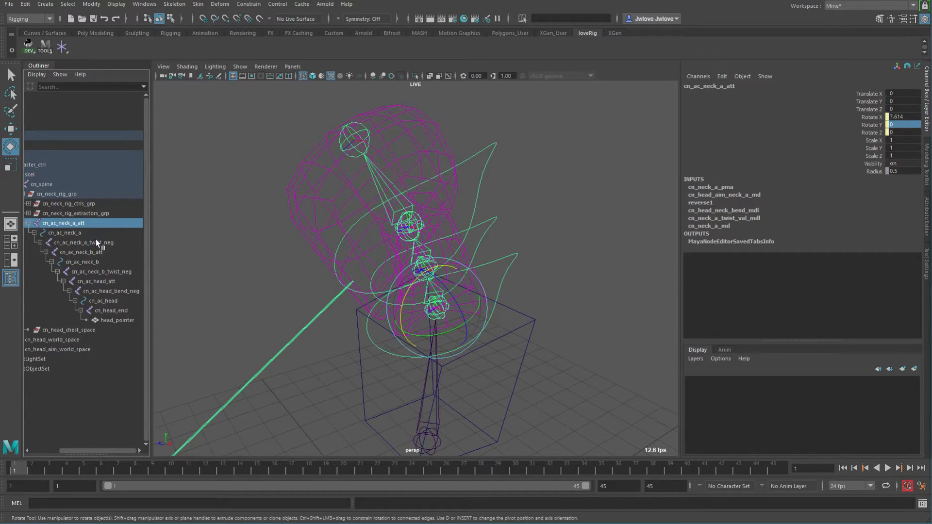
pyautogui.click(95, 252)
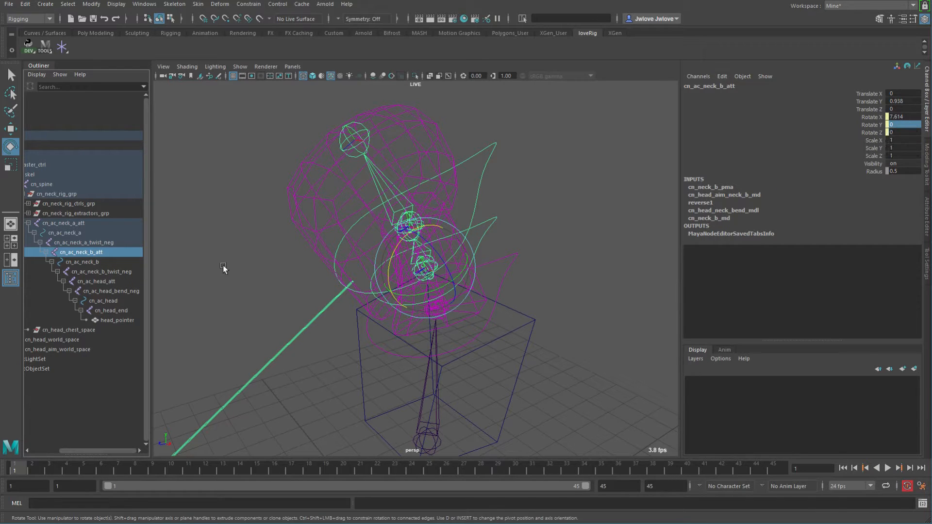
pyautogui.keyDown('alt'); pyautogui.moveTo(305, 277); pyautogui.dragTo(443, 269); pyautogui.keyUp('alt')
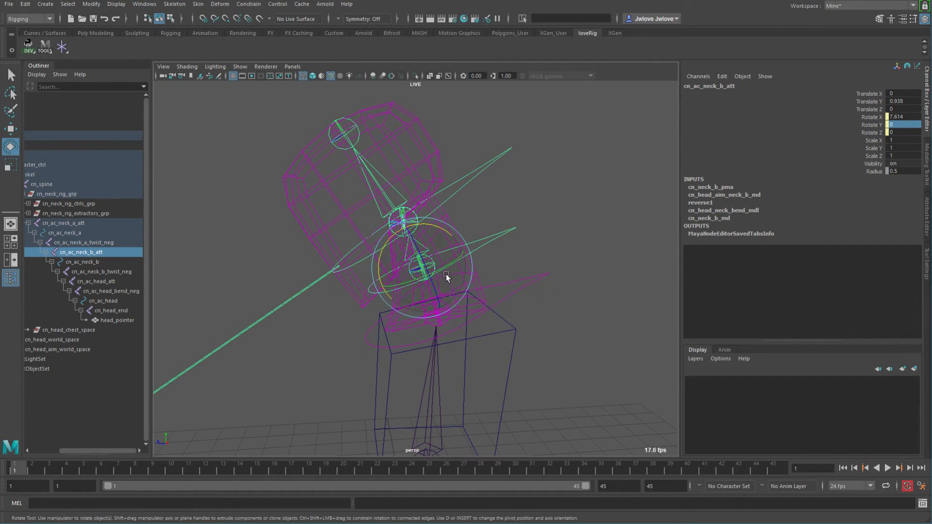
pyautogui.click(508, 168)
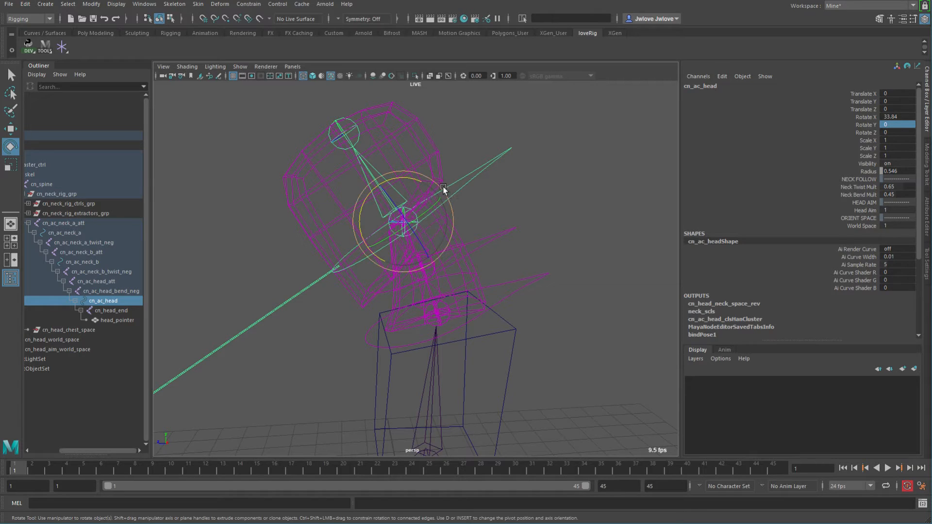
pyautogui.moveTo(408, 177); pyautogui.dragTo(451, 180)
pyautogui.hotkey('ctrl', 'z')
pyautogui.hotkey('ctrl', 'z')
pyautogui.hotkey('ctrl', 'z')
pyautogui.click(117, 292)
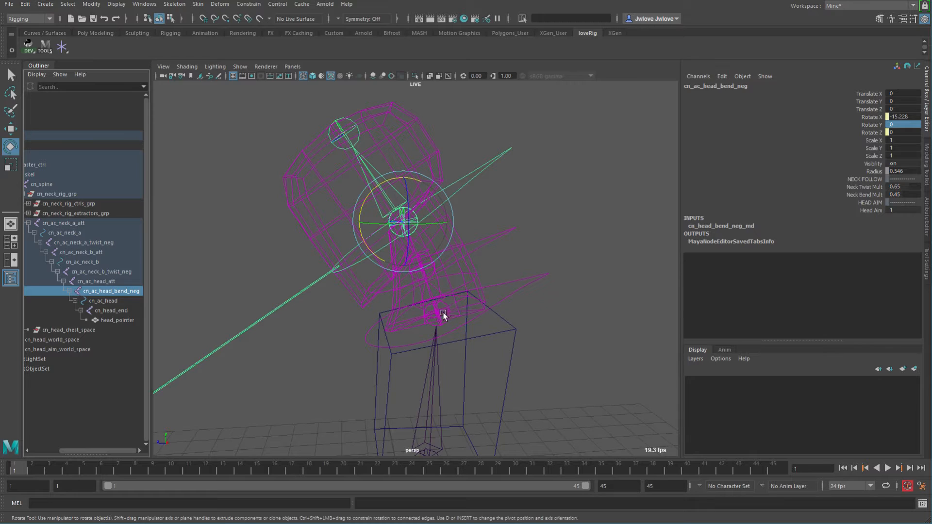
pyautogui.click(70, 223)
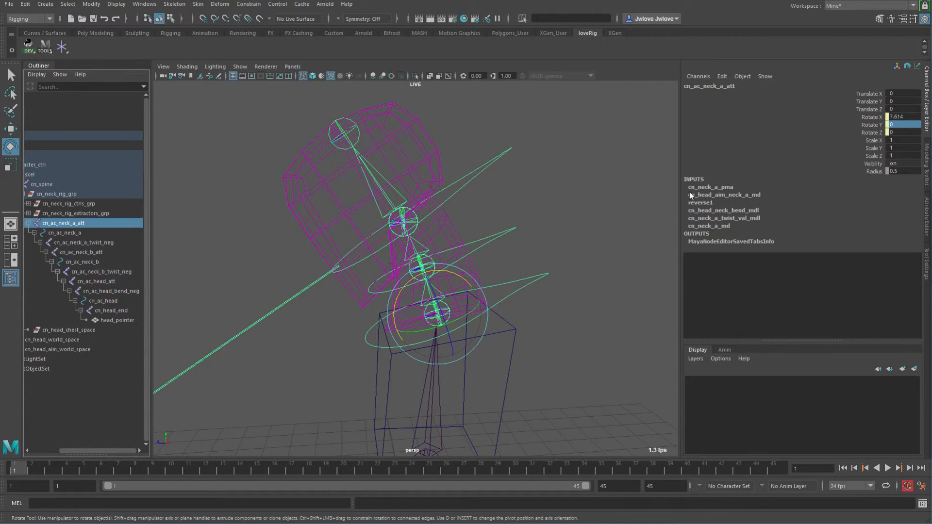
# Examine the head bend-negation node, then reselect the head control and reset its Rotate X to 0.
pyautogui.click(111, 291)
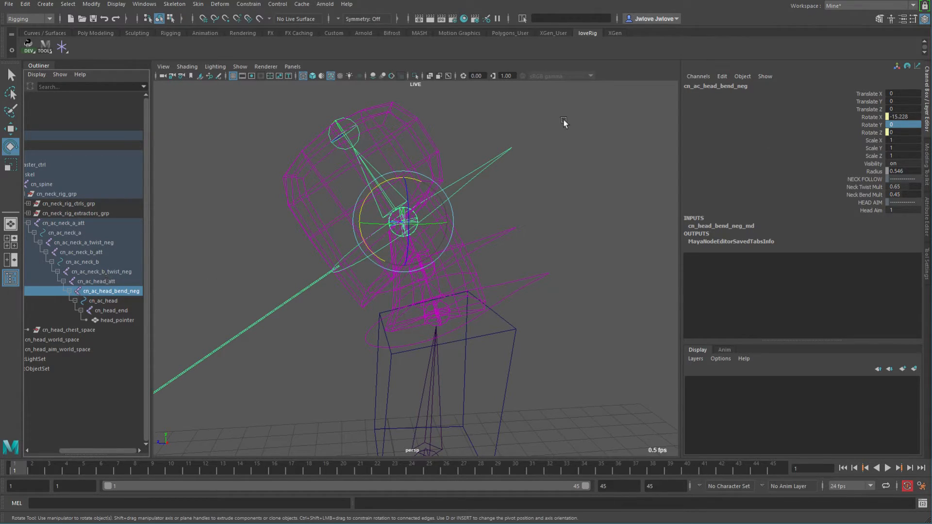
pyautogui.moveTo(534, 129); pyautogui.dragTo(487, 164)
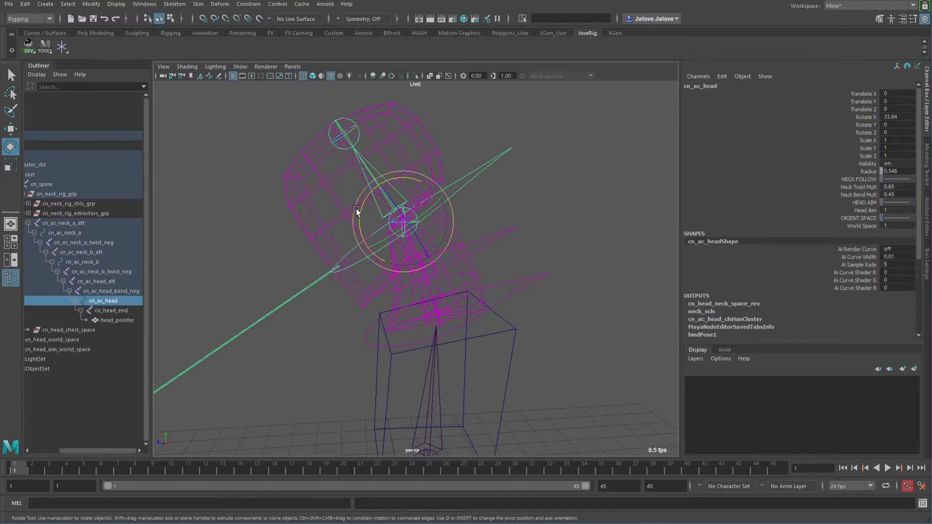
pyautogui.moveTo(362, 211); pyautogui.dragTo(378, 224)
pyautogui.hotkey('ctrl', 'z')
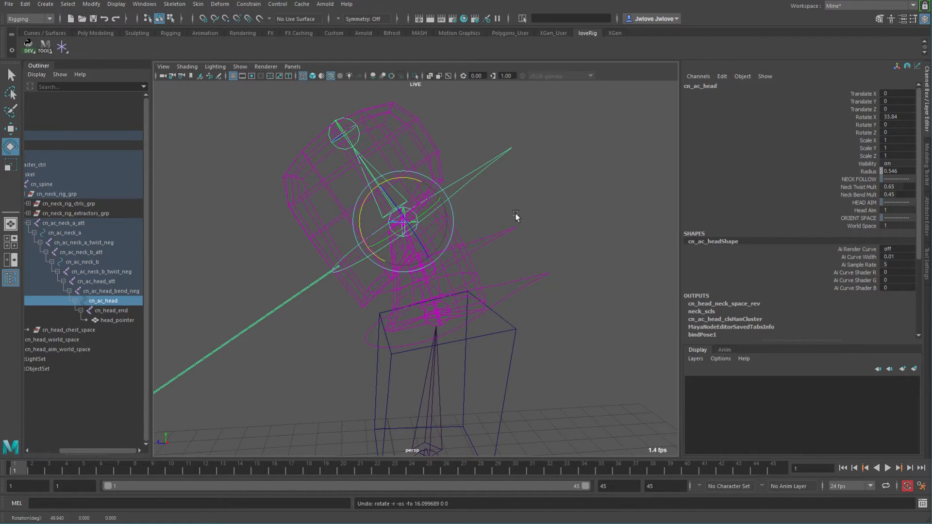
pyautogui.doubleClick(905, 117)
pyautogui.write('0')
pyautogui.press('Return')
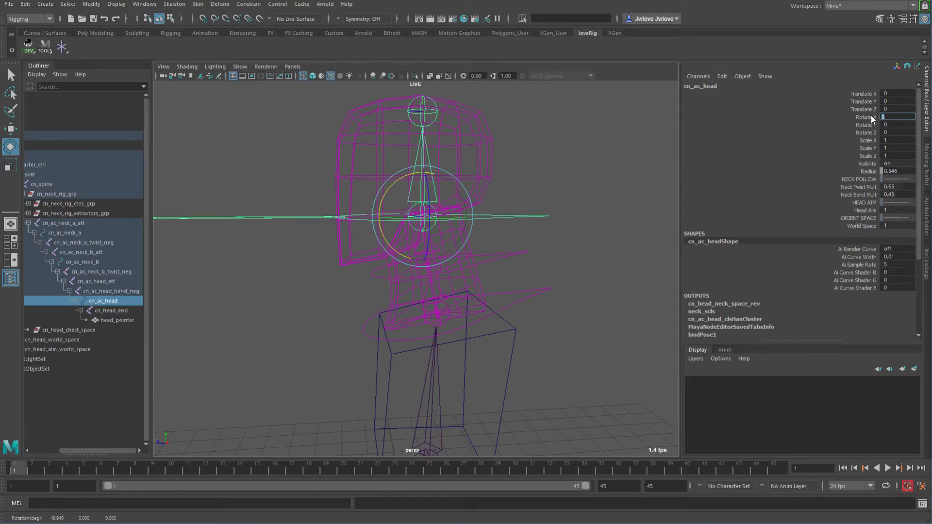
# Set the head control's Rotate Y to 90 to test the neck twist.
pyautogui.click(864, 124)
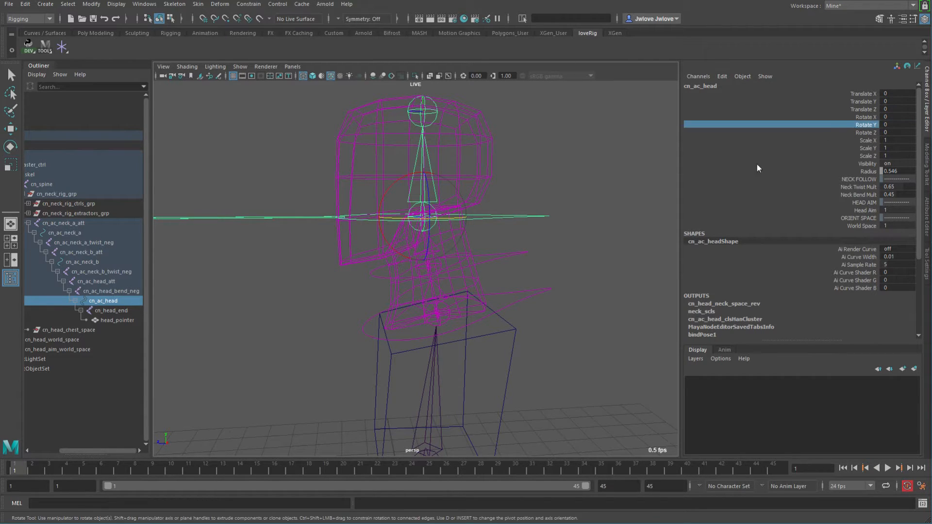
pyautogui.keyDown('alt'); pyautogui.moveTo(506, 246); pyautogui.dragTo(559, 261); pyautogui.keyUp('alt')
pyautogui.moveTo(559, 260); pyautogui.dragTo(677, 257, button='middle')
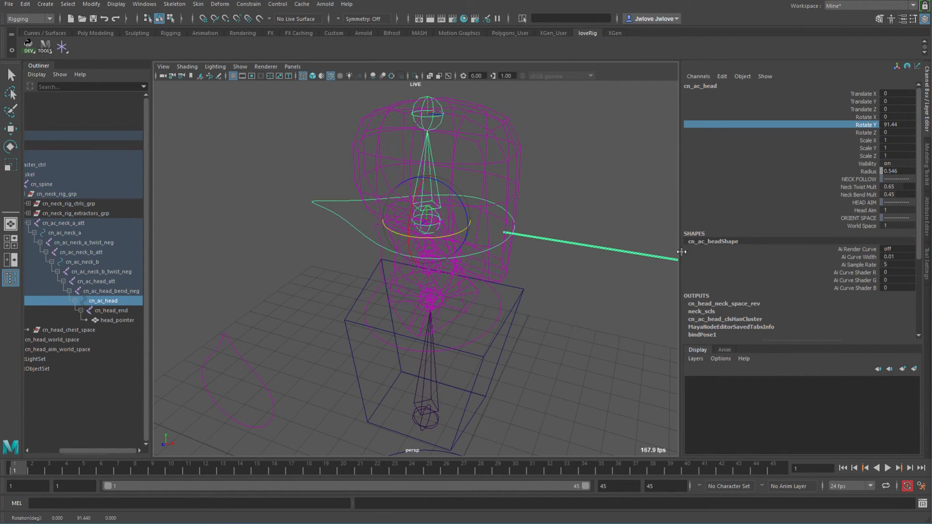
pyautogui.doubleClick(905, 124)
pyautogui.write('90')
pyautogui.press('Return')
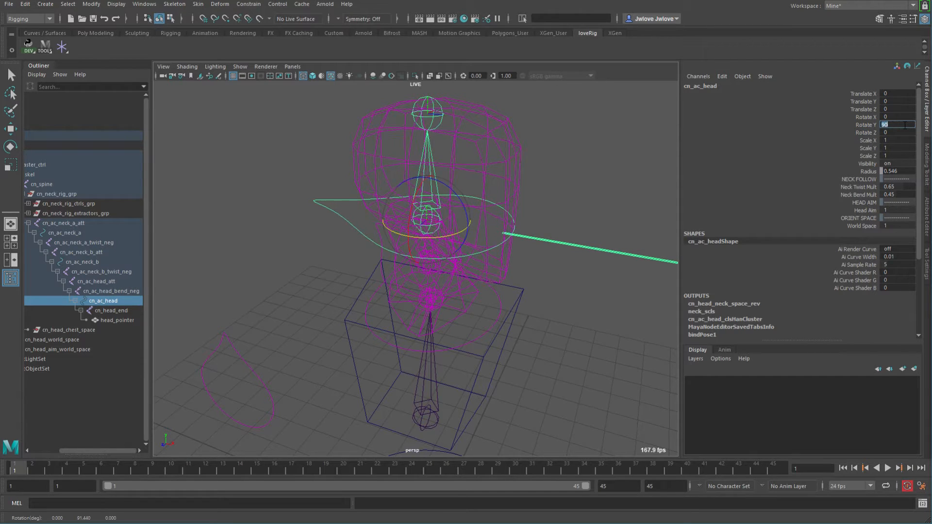
# Select the head attach, head bend-negation, head control and neck B twist-negation nodes in turn to examine the twist.
pyautogui.keyDown('alt'); pyautogui.moveTo(489, 287); pyautogui.dragTo(401, 275); pyautogui.keyUp('alt')
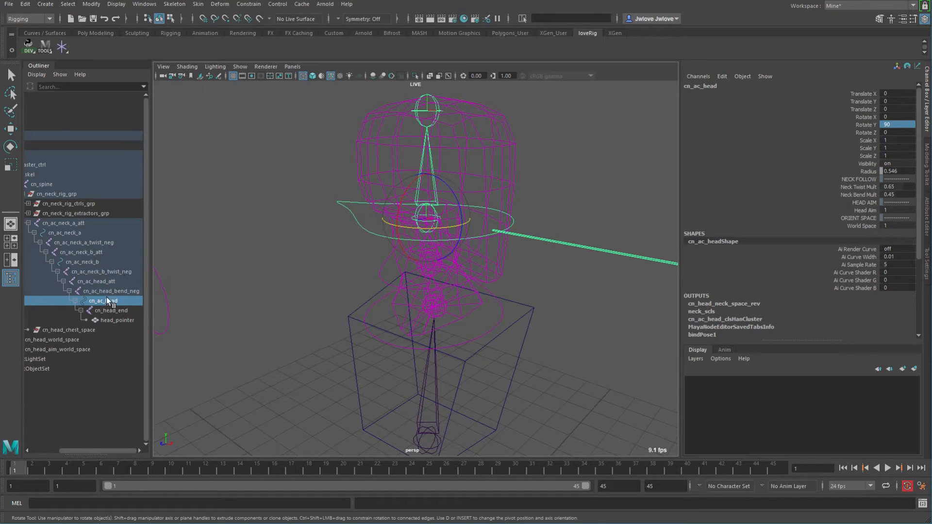
pyautogui.click(107, 284)
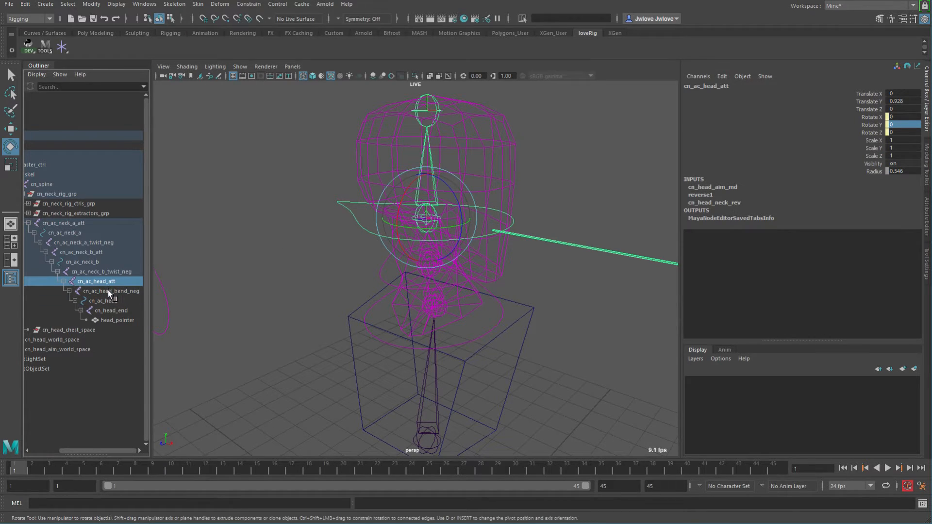
pyautogui.click(107, 290)
pyautogui.click(107, 300)
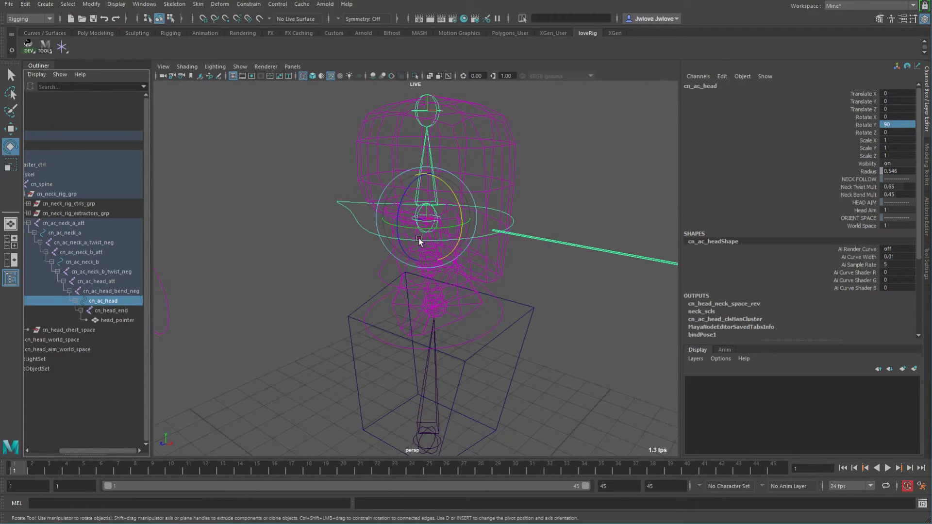
pyautogui.click(110, 271)
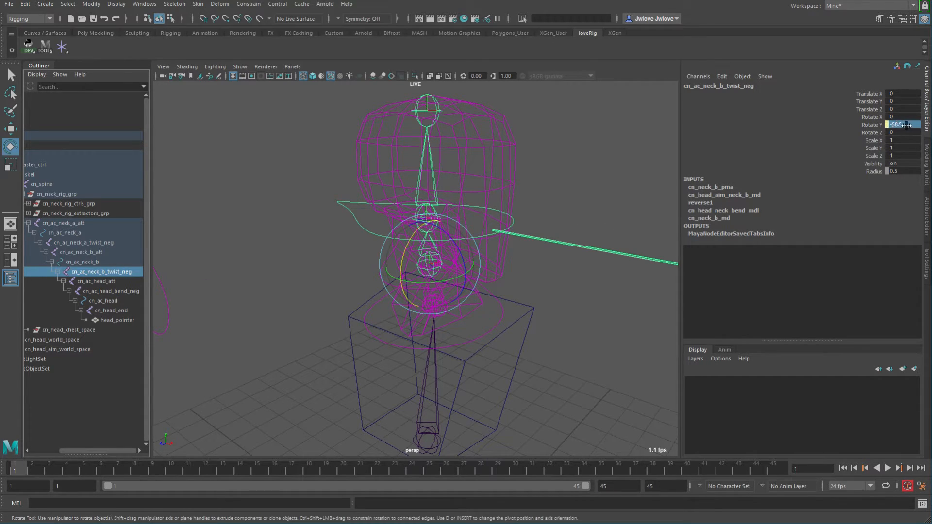
pyautogui.moveTo(302, 186); pyautogui.dragTo(337, 212)
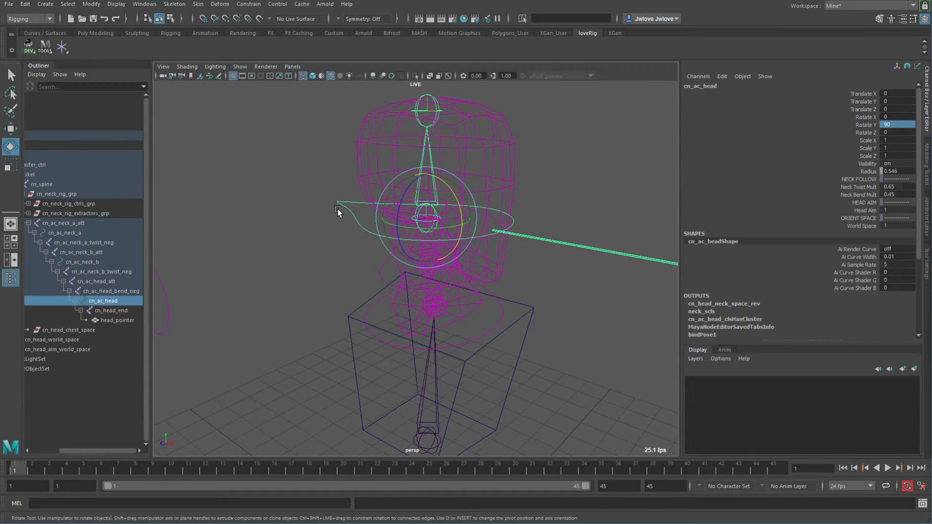
# Set the head control's Neck Twist Mult to 0.5.
pyautogui.doubleClick(906, 187)
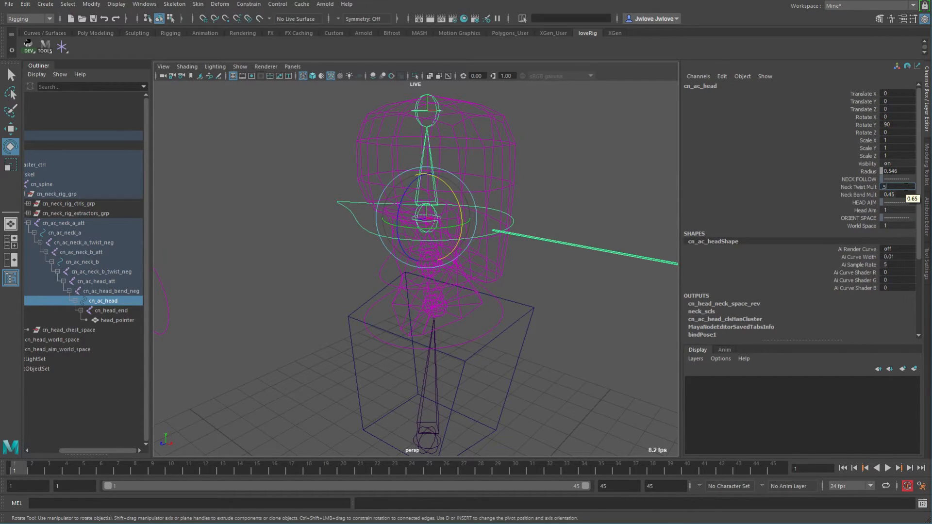
pyautogui.keyDown('alt'); pyautogui.moveTo(539, 257); pyautogui.dragTo(505, 261, button='middle'); pyautogui.keyUp('alt')
pyautogui.keyDown('alt'); pyautogui.moveTo(505, 262); pyautogui.dragTo(531, 266, button='right'); pyautogui.keyUp('alt')
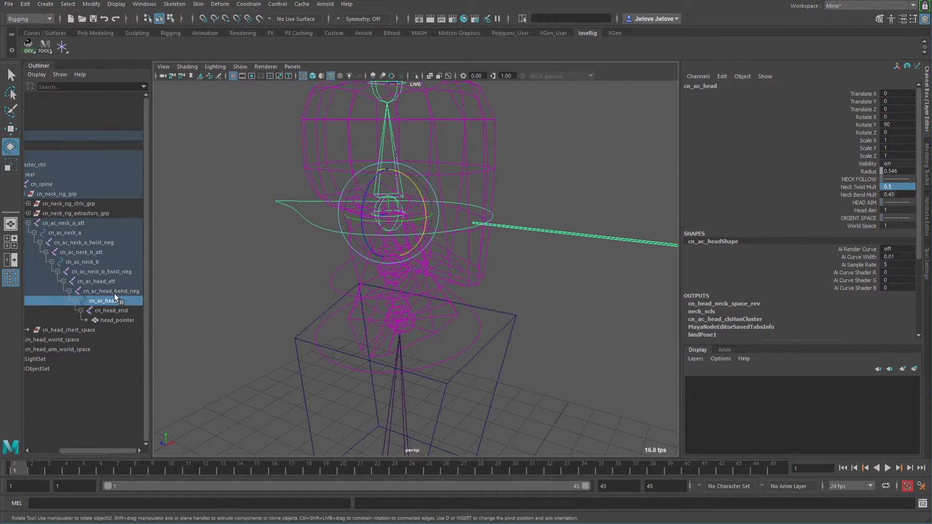
# Select the neck B twist-negation, neck A and neck A attach nodes to examine their twist rotations.
pyautogui.click(106, 271)
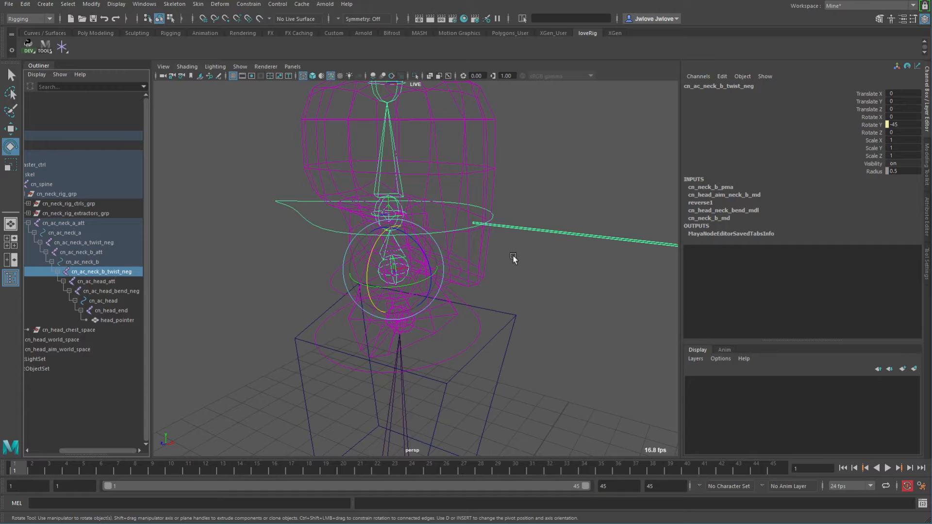
pyautogui.keyDown('alt'); pyautogui.moveTo(500, 257); pyautogui.dragTo(542, 261, button='middle'); pyautogui.keyUp('alt')
pyautogui.keyDown('alt'); pyautogui.moveTo(543, 260); pyautogui.dragTo(552, 272); pyautogui.keyUp('alt')
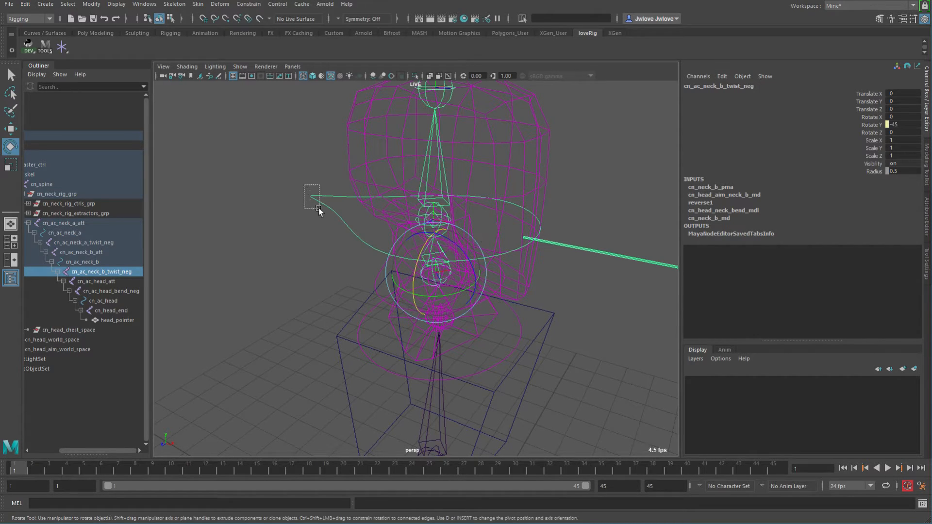
pyautogui.moveTo(318, 208); pyautogui.dragTo(319, 208)
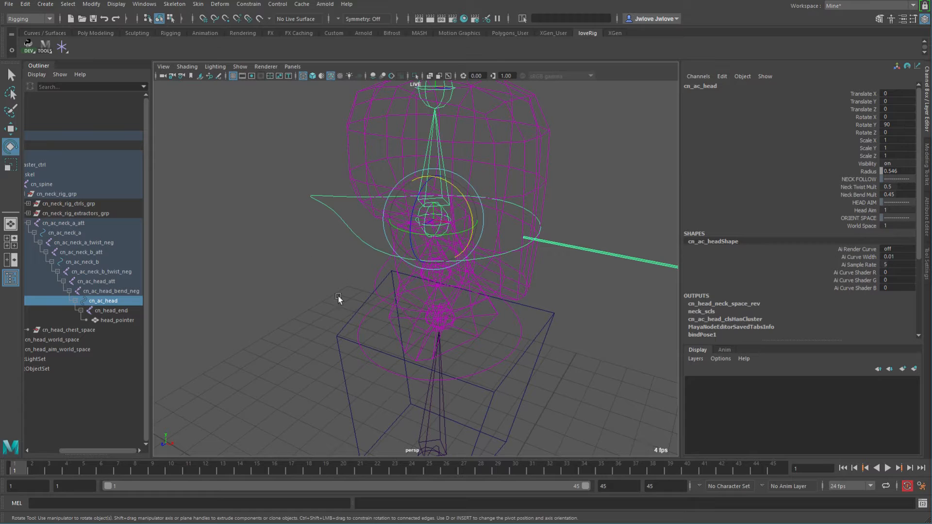
pyautogui.click(75, 232)
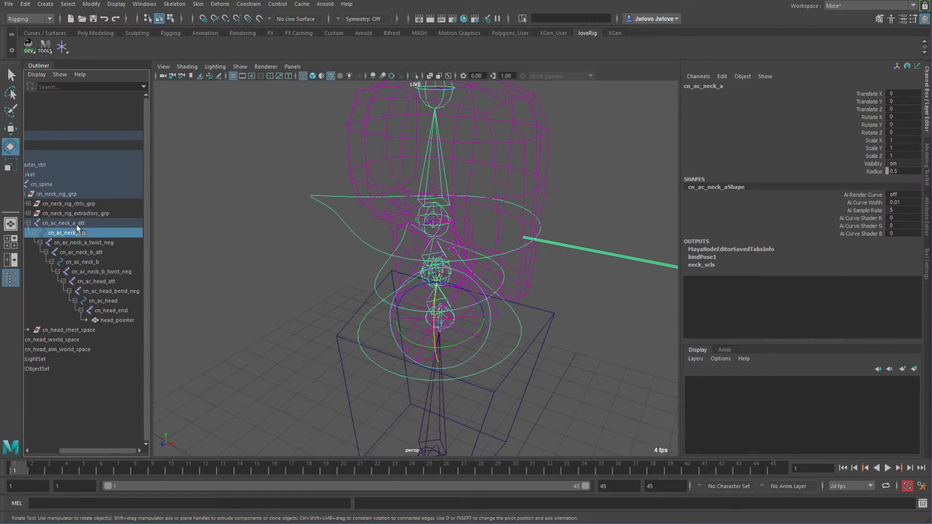
pyautogui.click(77, 225)
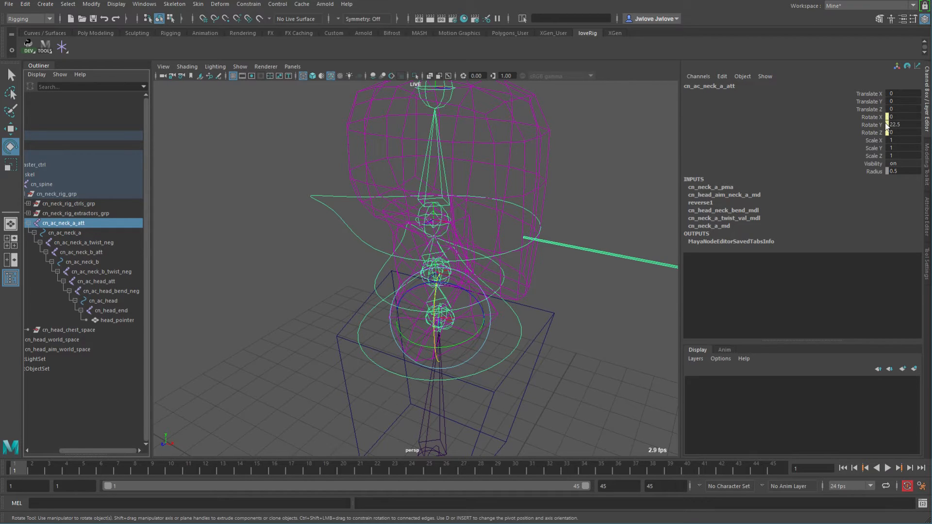
pyautogui.keyDown('alt'); pyautogui.moveTo(495, 210); pyautogui.dragTo(450, 199); pyautogui.keyUp('alt')
pyautogui.keyDown('alt'); pyautogui.moveTo(398, 217); pyautogui.dragTo(324, 217); pyautogui.keyUp('alt')
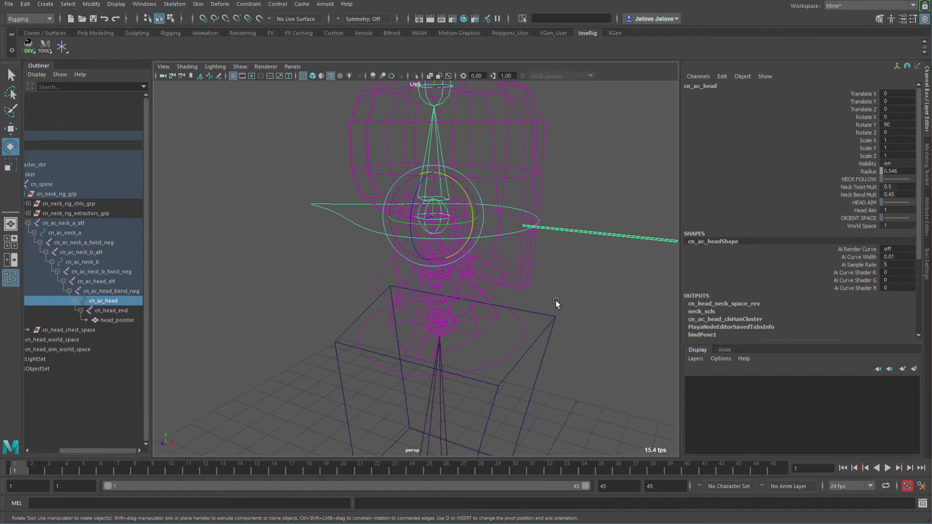
# Compare the head control, twist-negation and neck attach nodes from several angles to check the twist distribution.
pyautogui.keyDown('alt'); pyautogui.moveTo(552, 301); pyautogui.dragTo(553, 294); pyautogui.keyUp('alt')
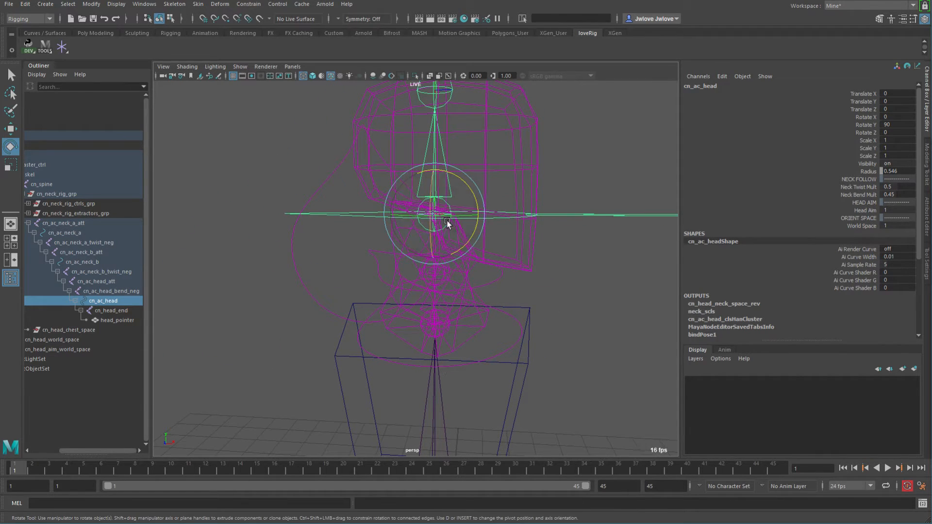
pyautogui.keyDown('alt'); pyautogui.moveTo(523, 207); pyautogui.dragTo(526, 170); pyautogui.keyUp('alt')
pyautogui.keyDown('alt'); pyautogui.moveTo(521, 225); pyautogui.dragTo(525, 196); pyautogui.keyUp('alt')
pyautogui.keyDown('alt'); pyautogui.moveTo(500, 261); pyautogui.dragTo(500, 219, button='middle'); pyautogui.keyUp('alt')
pyautogui.keyDown('alt'); pyautogui.moveTo(500, 222); pyautogui.dragTo(464, 221); pyautogui.keyUp('alt')
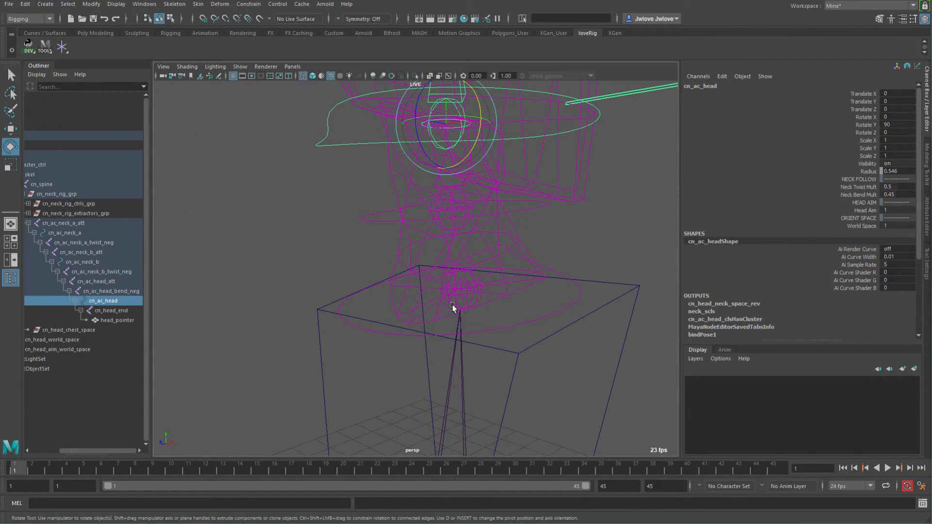
pyautogui.click(430, 198)
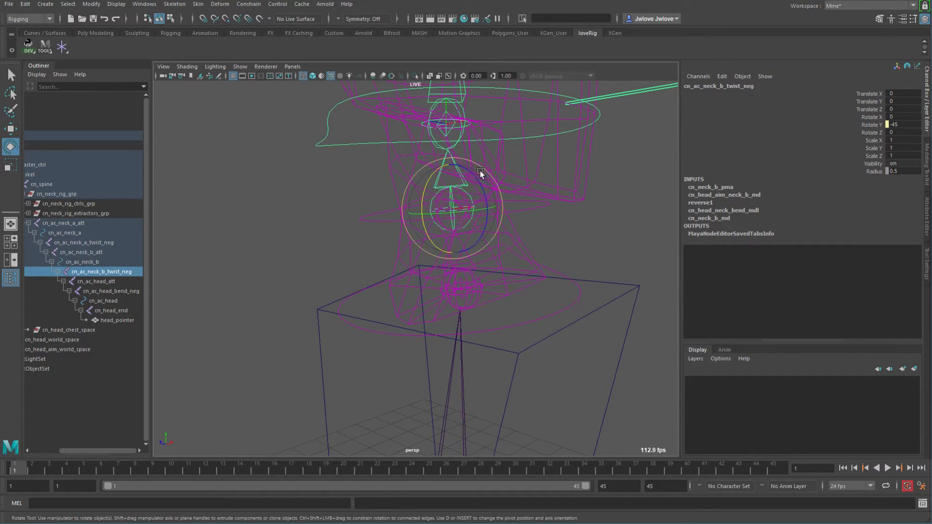
pyautogui.click(475, 305)
pyautogui.keyDown('alt'); pyautogui.moveTo(603, 270); pyautogui.dragTo(514, 304); pyautogui.keyUp('alt')
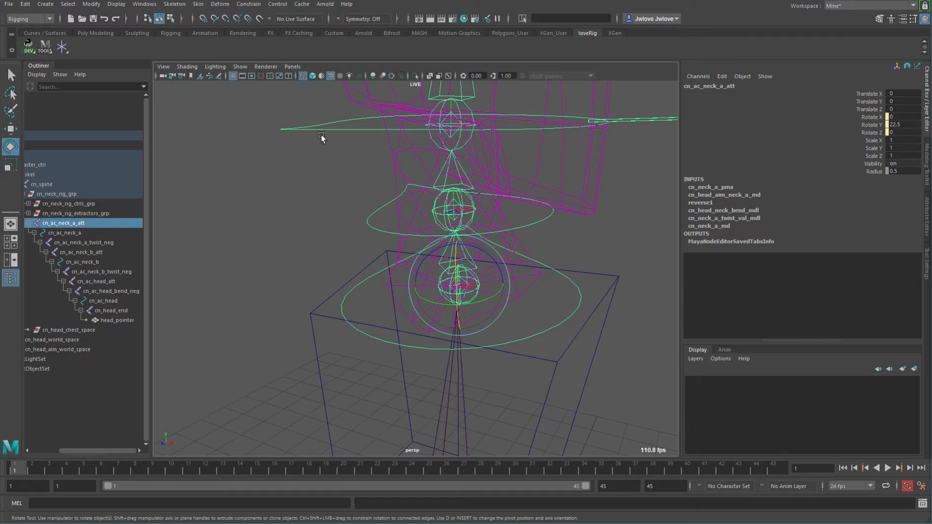
pyautogui.moveTo(295, 121); pyautogui.dragTo(308, 141)
pyautogui.keyDown('alt'); pyautogui.moveTo(368, 182); pyautogui.dragTo(275, 165, button='right'); pyautogui.keyUp('alt')
pyautogui.keyDown('alt'); pyautogui.moveTo(276, 165); pyautogui.dragTo(293, 201); pyautogui.keyUp('alt')
pyautogui.moveTo(426, 303)
pyautogui.keyDown('alt'); pyautogui.mouseDown()
pyautogui.moveTo(479, 308)
pyautogui.moveTo(425, 298)
pyautogui.mouseUp(); pyautogui.keyUp('alt')
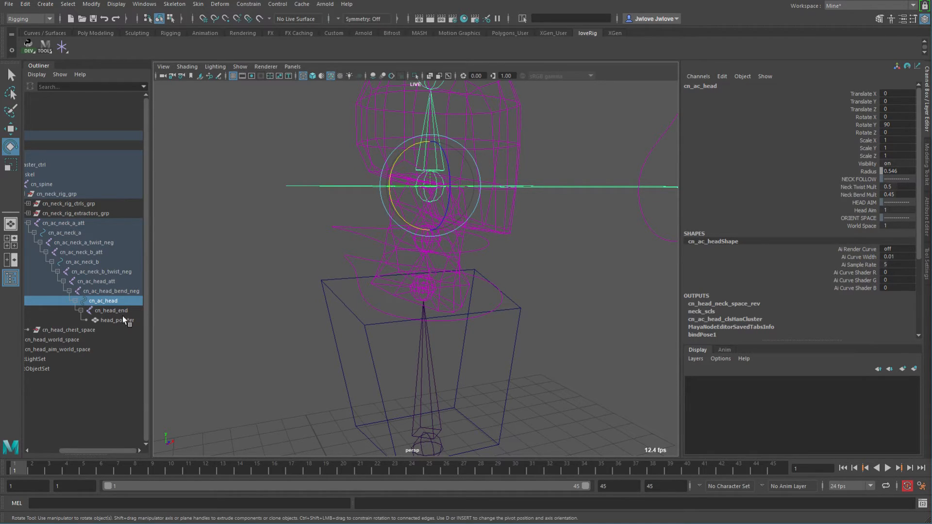
pyautogui.scroll(-6, 427, 222)
pyautogui.keyDown('alt'); pyautogui.moveTo(426, 222); pyautogui.dragTo(449, 257); pyautogui.keyUp('alt')
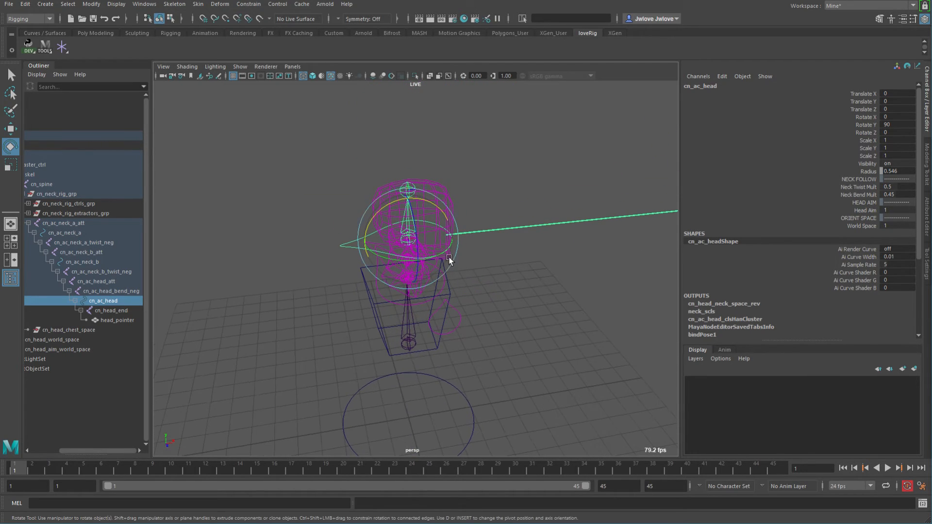
# Reset the head control's Rotate Y to 0.
pyautogui.moveTo(898, 119); pyautogui.dragTo(898, 132)
pyautogui.write('0')
pyautogui.press('Return')
# Select the head aim control and move it to test the aim, then undo the move.
pyautogui.click(461, 316)
pyautogui.keyDown('alt'); pyautogui.moveTo(541, 300); pyautogui.dragTo(502, 319); pyautogui.keyUp('alt')
pyautogui.press('w')
pyautogui.moveTo(502, 318); pyautogui.dragTo(476, 296, button='middle')
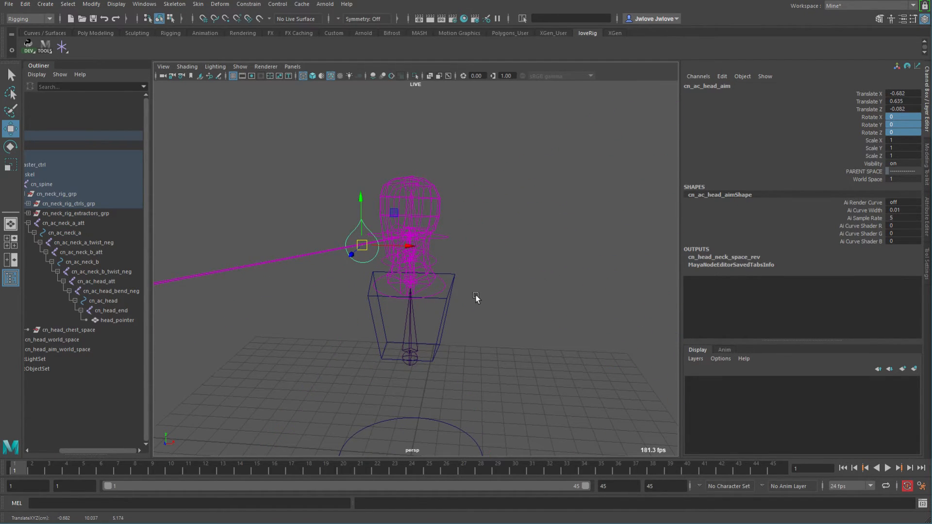
pyautogui.keyDown('alt'); pyautogui.moveTo(530, 286); pyautogui.dragTo(474, 289); pyautogui.keyUp('alt')
pyautogui.hotkey('ctrl', 'z')
pyautogui.keyDown('alt'); pyautogui.moveTo(449, 313); pyautogui.dragTo(497, 308, button='right'); pyautogui.keyUp('alt')
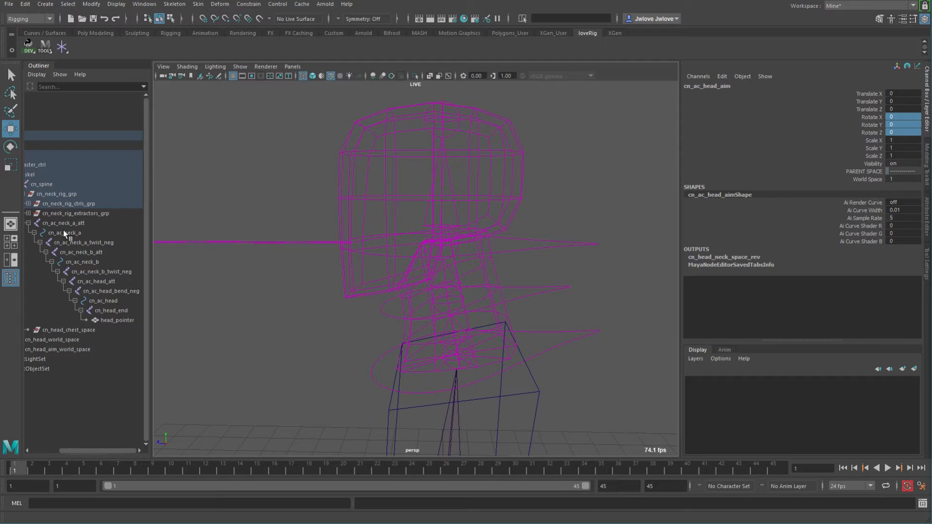
# Expand the neck rig extractors group and the head aim orient node, and select the head aim orient node.
pyautogui.moveTo(114, 450); pyautogui.dragTo(86, 450)
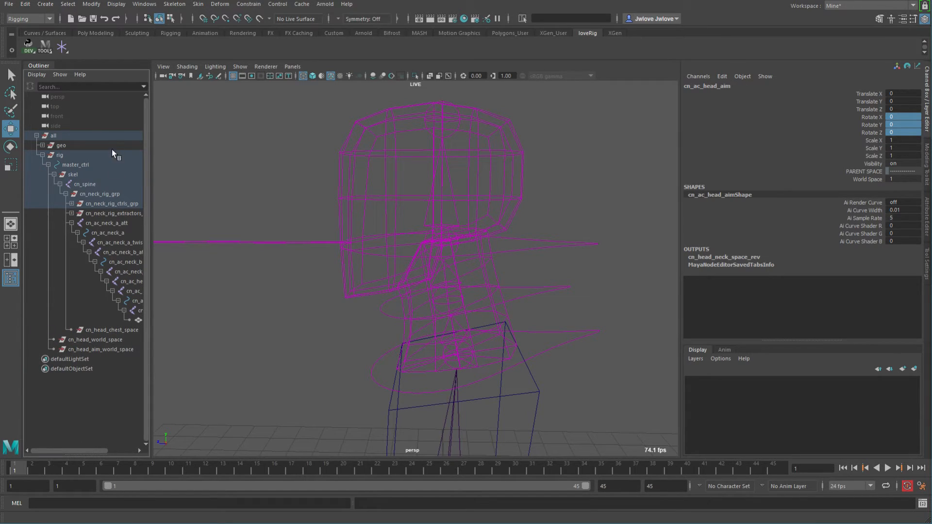
pyautogui.click(72, 214)
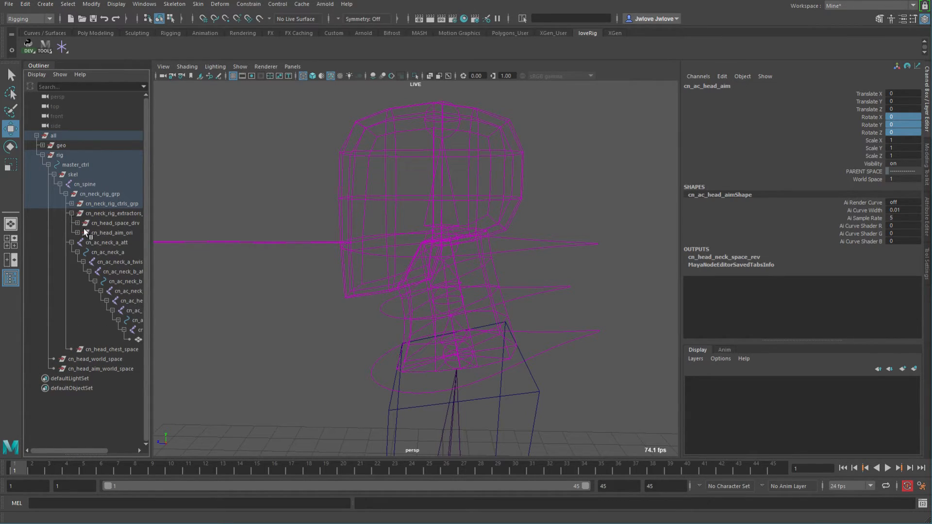
pyautogui.click(78, 232)
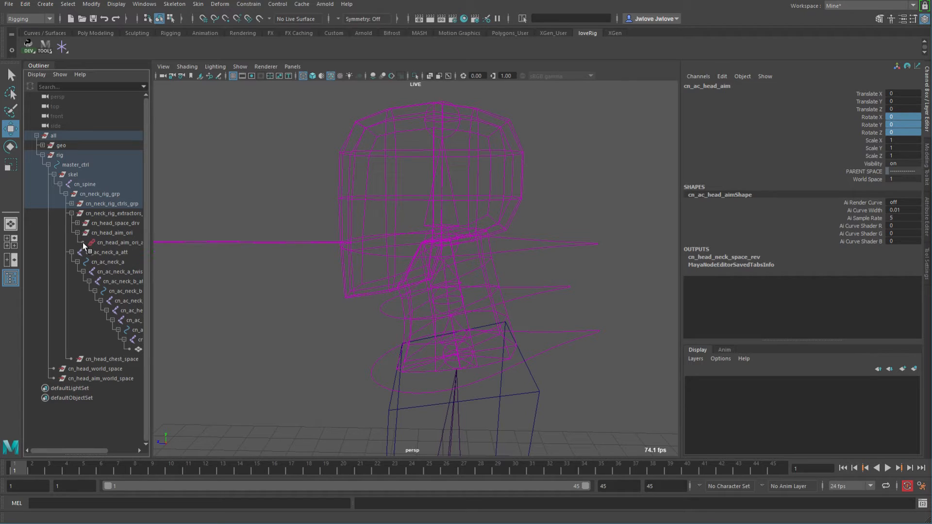
pyautogui.click(112, 233)
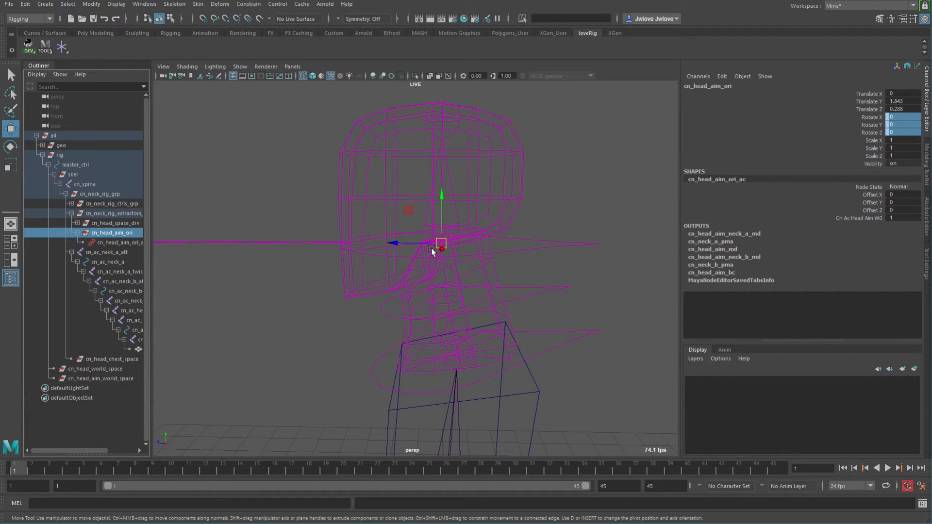
pyautogui.keyDown('alt'); pyautogui.moveTo(526, 273); pyautogui.dragTo(483, 218); pyautogui.keyUp('alt')
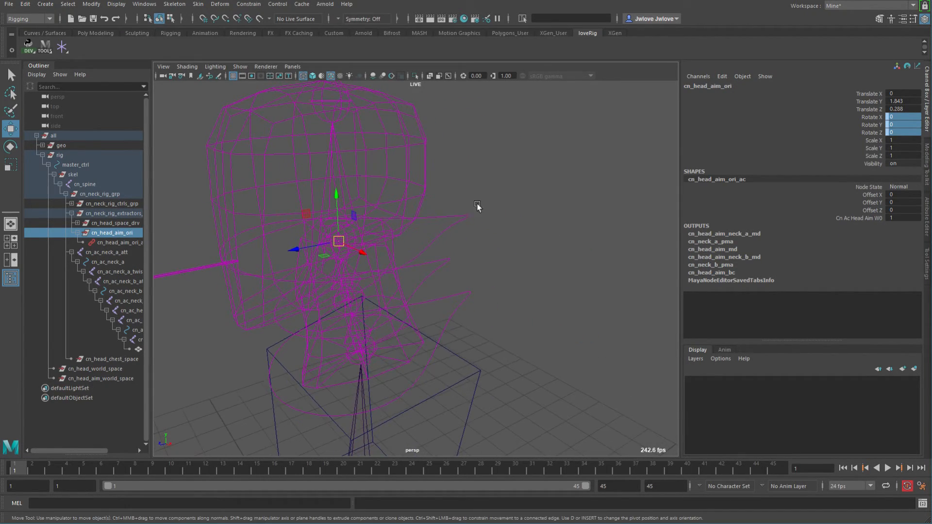
pyautogui.click(422, 235)
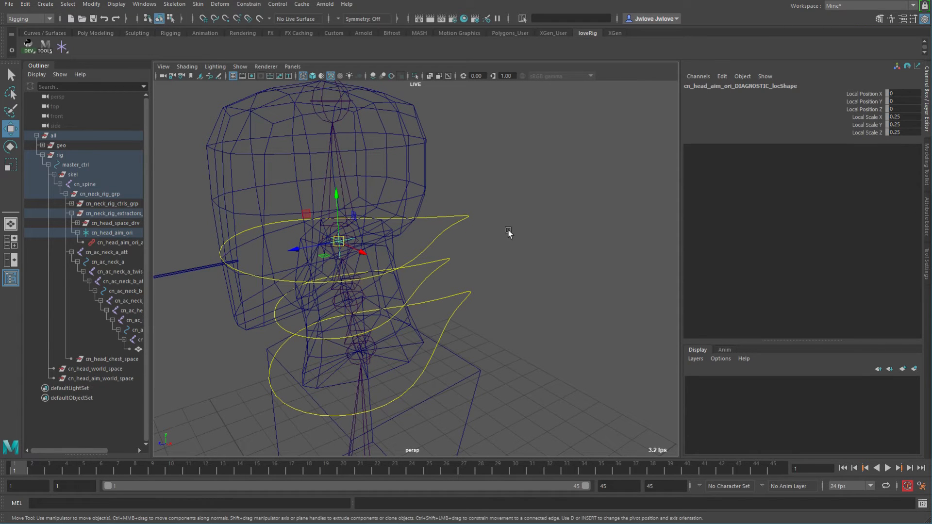
# Examine the head aim orient node and its diagnostic locator from several angles, reselecting the orient node.
pyautogui.keyDown('alt'); pyautogui.moveTo(508, 265); pyautogui.dragTo(582, 256, button='middle'); pyautogui.keyUp('alt')
pyautogui.moveTo(583, 256)
pyautogui.keyDown('alt'); pyautogui.mouseDown()
pyautogui.moveTo(580, 244)
pyautogui.moveTo(587, 252)
pyautogui.mouseUp(); pyautogui.keyUp('alt')
pyautogui.keyDown('alt'); pyautogui.moveTo(589, 269); pyautogui.dragTo(433, 246, button='right'); pyautogui.keyUp('alt')
pyautogui.keyDown('alt'); pyautogui.moveTo(433, 246); pyautogui.dragTo(467, 242, button='middle'); pyautogui.keyUp('alt')
pyautogui.click(287, 267)
pyautogui.keyDown('alt'); pyautogui.moveTo(334, 311); pyautogui.dragTo(330, 302); pyautogui.keyUp('alt')
pyautogui.moveTo(329, 302); pyautogui.dragTo(325, 439, button='middle')
pyautogui.keyDown('alt'); pyautogui.moveTo(325, 438); pyautogui.dragTo(388, 357); pyautogui.keyUp('alt')
pyautogui.moveTo(388, 358); pyautogui.dragTo(528, 292, button='middle')
pyautogui.keyDown('alt'); pyautogui.moveTo(529, 291); pyautogui.dragTo(421, 277); pyautogui.keyUp('alt')
pyautogui.keyDown('alt'); pyautogui.moveTo(421, 279); pyautogui.dragTo(561, 318, button='right'); pyautogui.keyUp('alt')
pyautogui.click(113, 232)
pyautogui.keyDown('alt'); pyautogui.moveTo(408, 202); pyautogui.dragTo(391, 220); pyautogui.keyUp('alt')
pyautogui.keyDown('alt'); pyautogui.moveTo(439, 238); pyautogui.dragTo(416, 241); pyautogui.keyUp('alt')
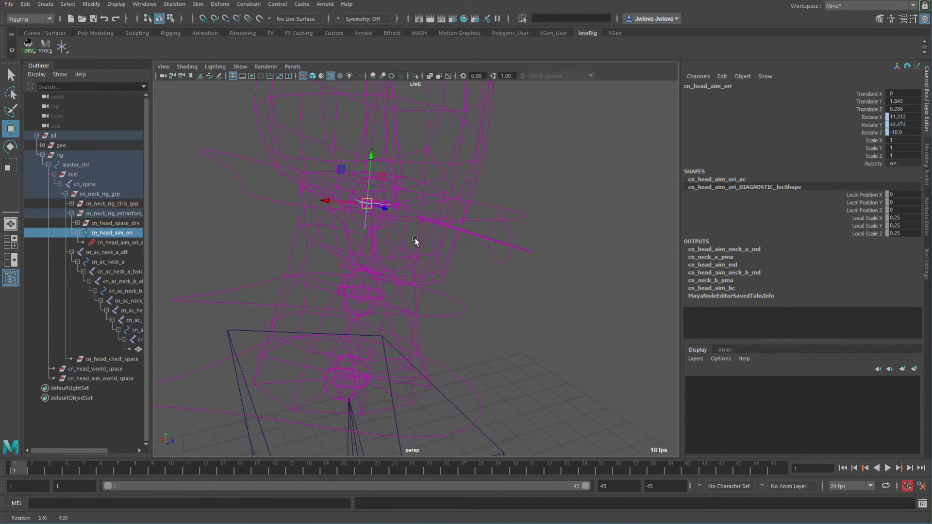
# Select the head aim control, rotate it to test the aim, and undo the rotation.
pyautogui.click(510, 229)
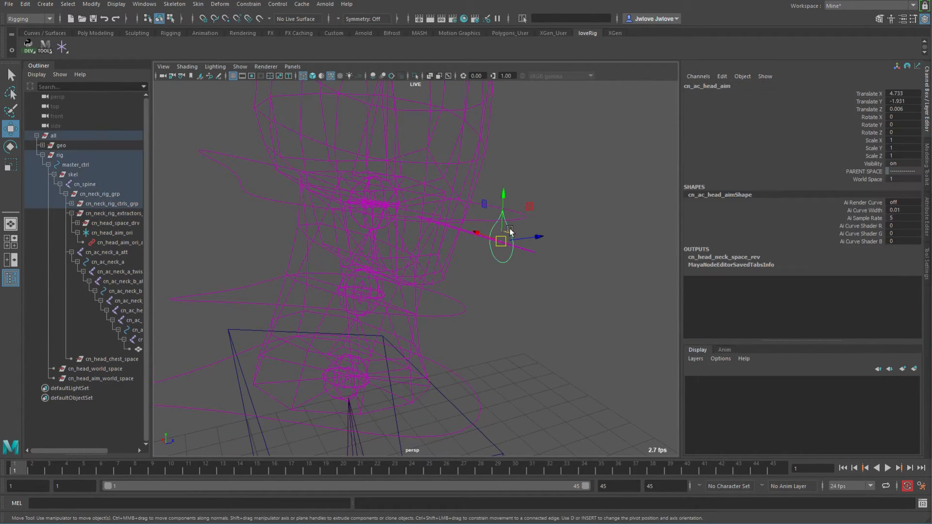
pyautogui.press('e')
pyautogui.press('f')
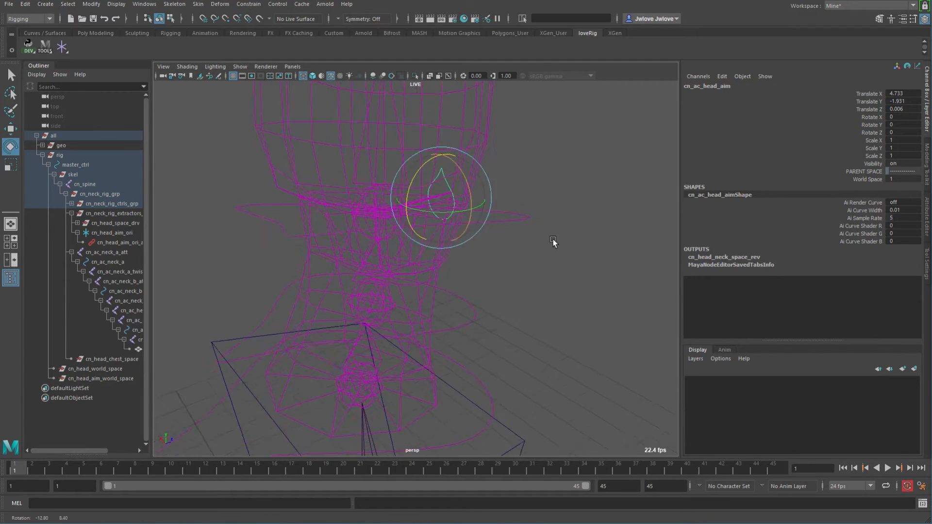
pyautogui.keyDown('alt'); pyautogui.moveTo(558, 155); pyautogui.dragTo(452, 309); pyautogui.keyUp('alt')
pyautogui.hotkey('ctrl', 'z')
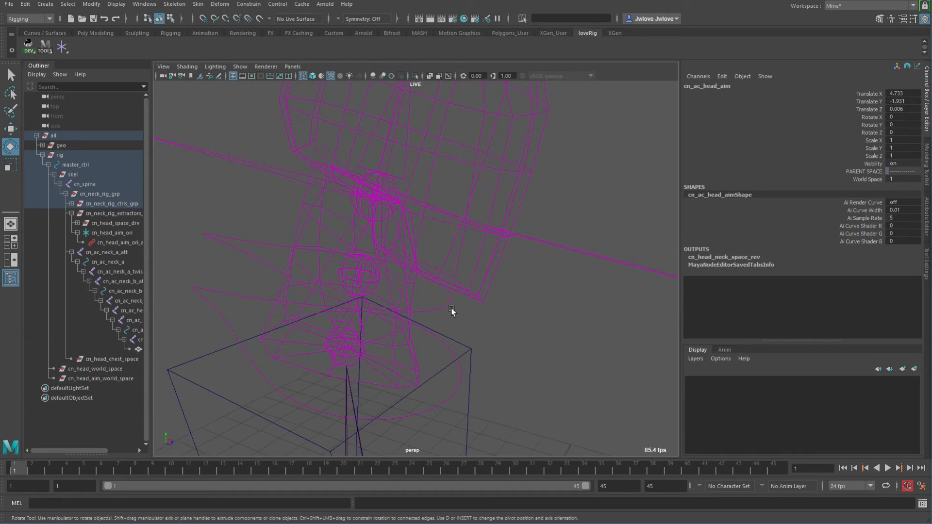
# Hide the neck attachment joint and the geo group.
pyautogui.click(104, 252)
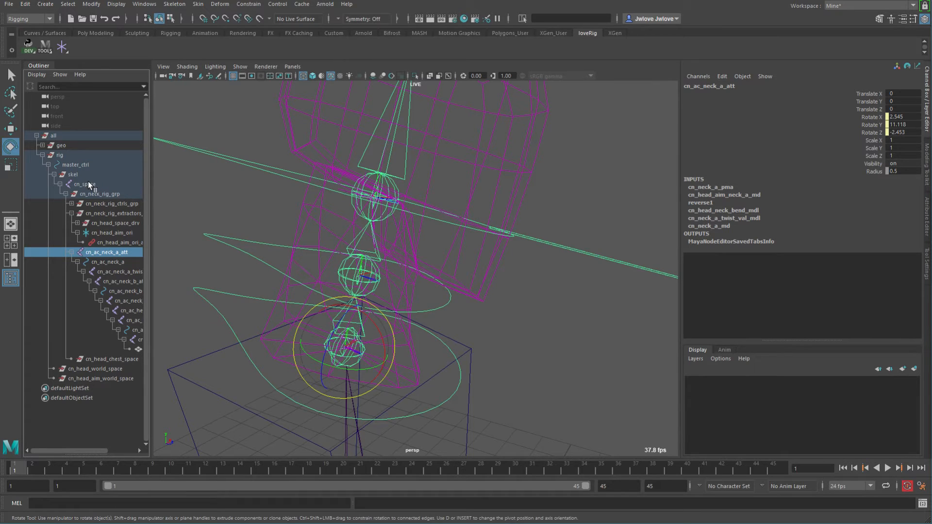
pyautogui.keyDown('ctrl'); pyautogui.click(62, 145); pyautogui.keyUp('ctrl')
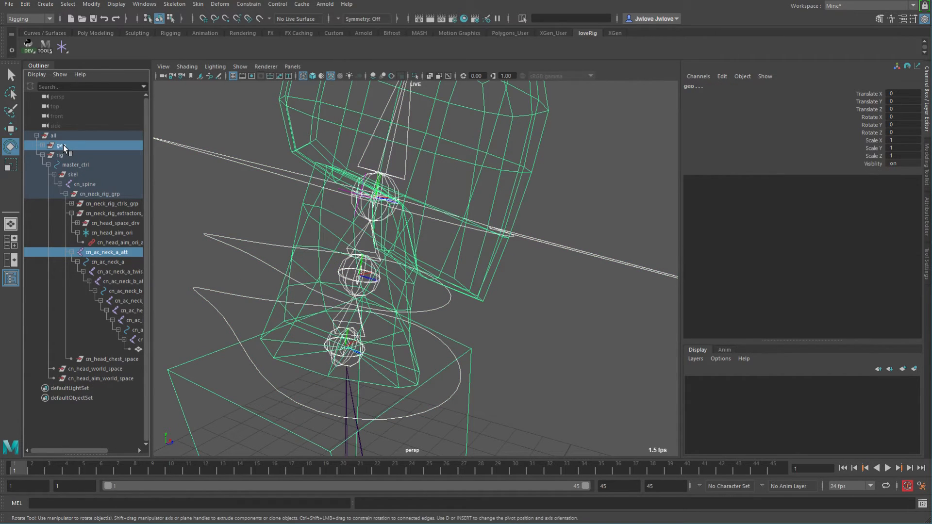
pyautogui.hotkey('ctrl', 'h')
# Rotate and move the head aim control to test the neck, undoing the last three changes.
pyautogui.keyDown('alt'); pyautogui.moveTo(357, 247); pyautogui.dragTo(505, 275); pyautogui.keyUp('alt')
pyautogui.click(471, 271)
pyautogui.moveTo(441, 151); pyautogui.dragTo(436, 130, button='middle')
pyautogui.keyDown('alt'); pyautogui.moveTo(441, 187); pyautogui.dragTo(483, 188); pyautogui.keyUp('alt')
pyautogui.moveTo(499, 136); pyautogui.dragTo(471, 272, button='middle')
pyautogui.press('w')
pyautogui.keyDown('alt'); pyautogui.moveTo(427, 321); pyautogui.dragTo(440, 291); pyautogui.keyUp('alt')
pyautogui.hotkey('ctrl', 'z')
pyautogui.hotkey('ctrl', 'z')
pyautogui.hotkey('ctrl', 'z')
pyautogui.hotkey('ctrl', 'z')
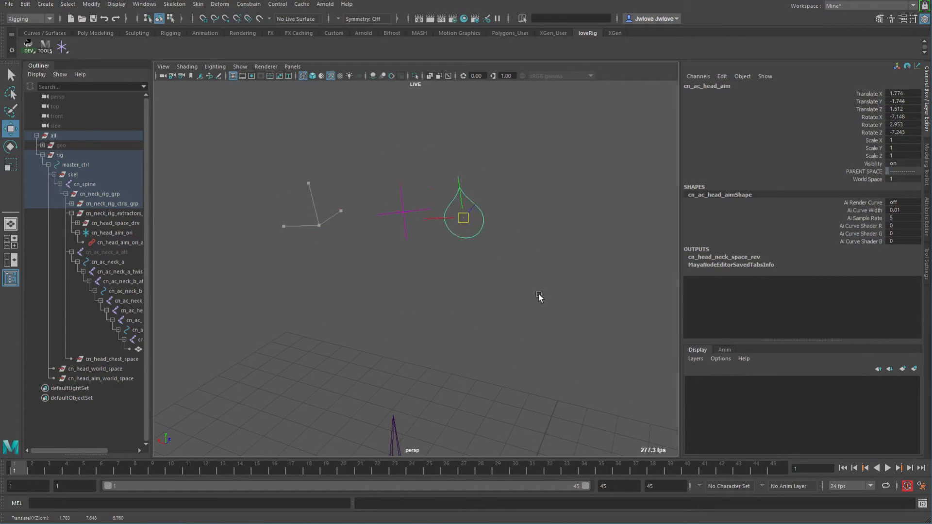
# Rotate the head aim control, then reset its Rotate X, Y and Z to 0.
pyautogui.keyDown('alt'); pyautogui.moveTo(539, 251); pyautogui.dragTo(366, 217); pyautogui.keyUp('alt')
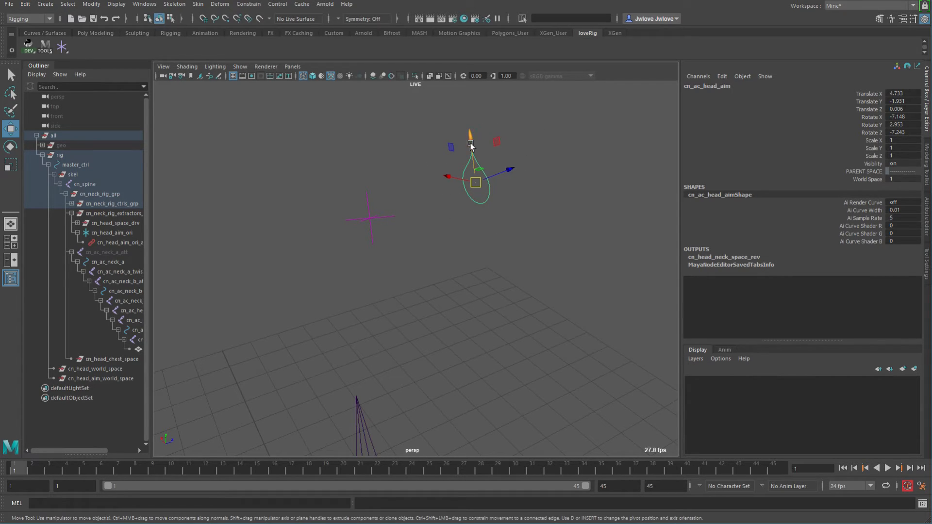
pyautogui.keyDown('alt'); pyautogui.moveTo(511, 165); pyautogui.dragTo(527, 198); pyautogui.keyUp('alt')
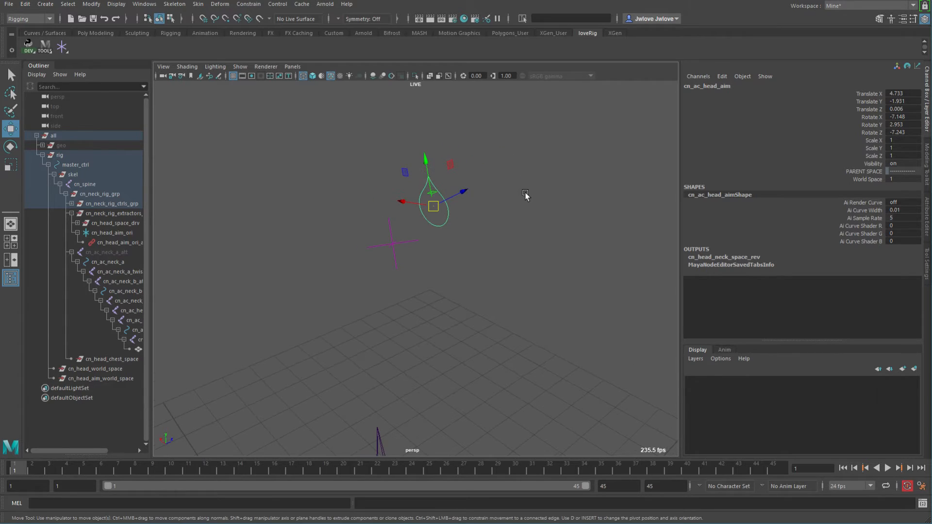
pyautogui.press('e')
pyautogui.moveTo(518, 167); pyautogui.dragTo(390, 253, button='middle')
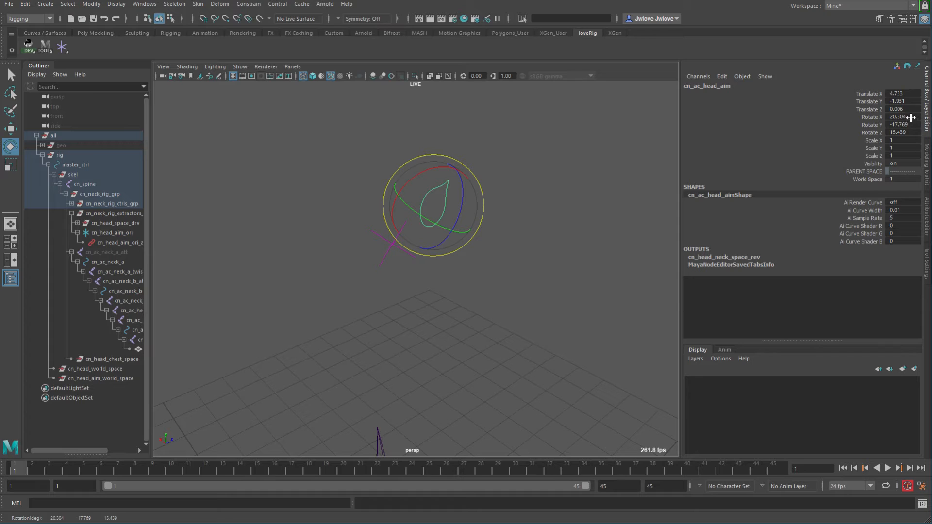
pyautogui.moveTo(911, 118); pyautogui.dragTo(912, 130)
pyautogui.write('0')
pyautogui.press('Return')
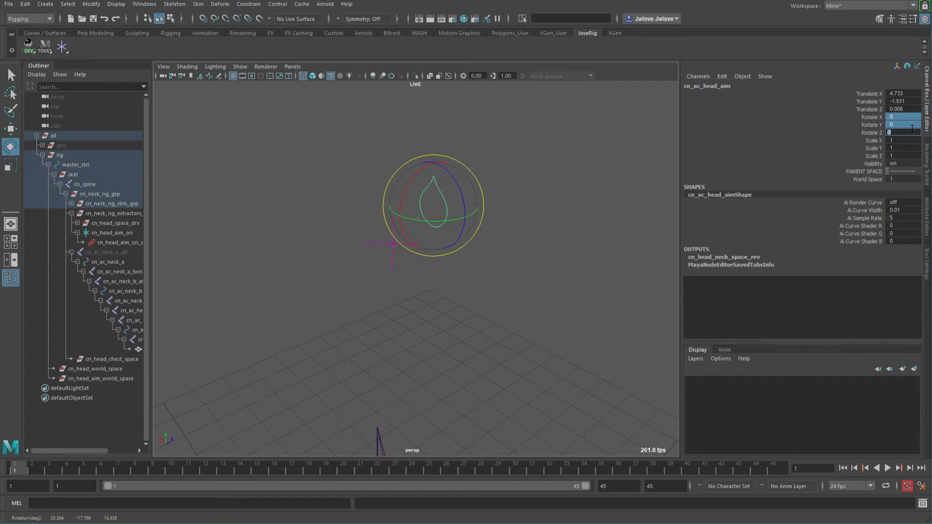
# Unhide the neck attachment joint and the geo group.
pyautogui.keyDown('alt'); pyautogui.moveTo(617, 230); pyautogui.dragTo(474, 214); pyautogui.keyUp('alt')
pyautogui.keyDown('alt'); pyautogui.moveTo(323, 228); pyautogui.dragTo(451, 242); pyautogui.keyUp('alt')
pyautogui.click(127, 251)
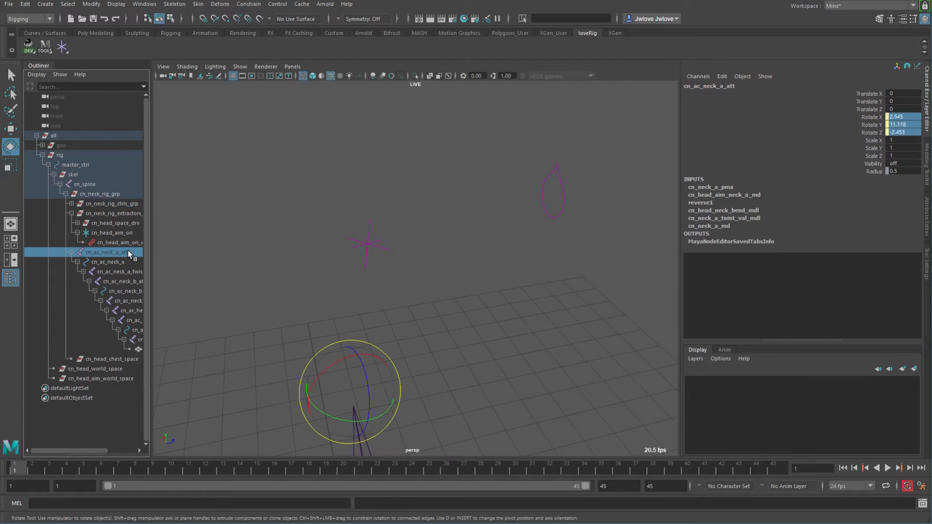
pyautogui.hotkey('shift', 'h')
pyautogui.click(57, 144)
pyautogui.hotkey('shift', 'h')
pyautogui.keyDown('alt'); pyautogui.moveTo(369, 204); pyautogui.dragTo(331, 229); pyautogui.keyUp('alt')
pyautogui.moveTo(364, 238)
pyautogui.keyDown('alt'); pyautogui.mouseDown(button='right')
pyautogui.moveTo(337, 233)
pyautogui.moveTo(361, 255)
pyautogui.mouseUp(button='right'); pyautogui.keyUp('alt')
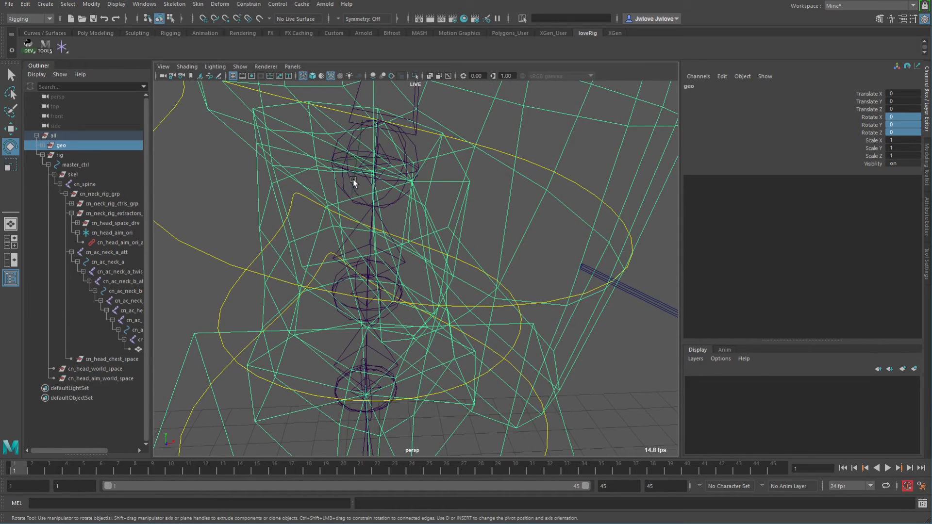
# Select the head aim orient node and the head control to inspect them.
pyautogui.click(353, 180)
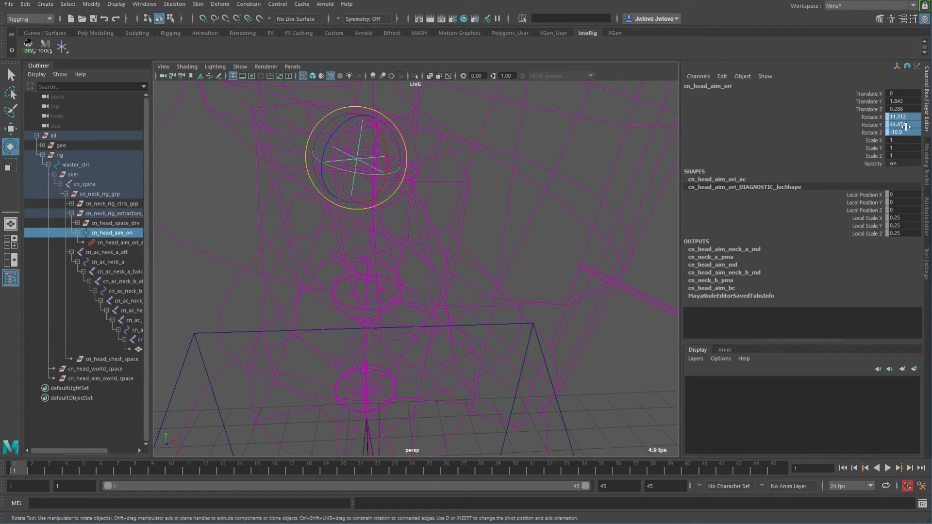
pyautogui.keyDown('alt'); pyautogui.moveTo(545, 230); pyautogui.dragTo(412, 213); pyautogui.keyUp('alt')
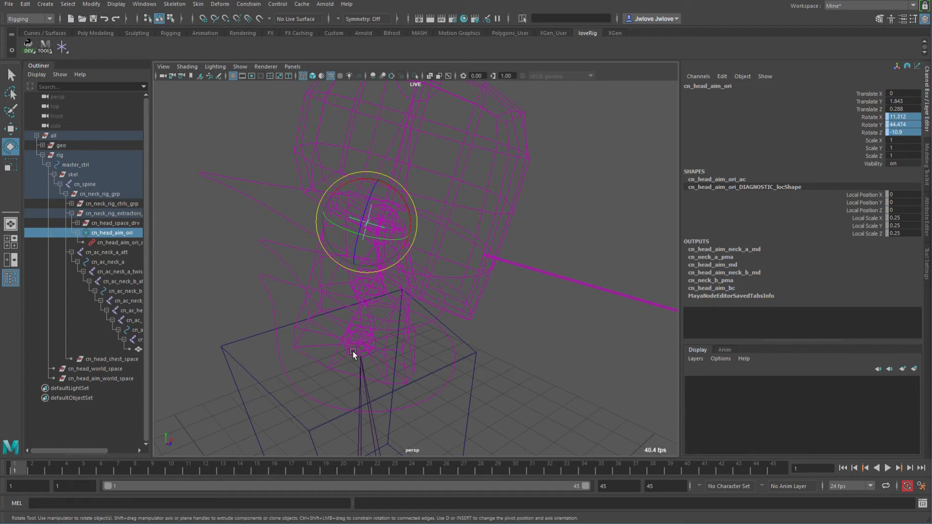
pyautogui.click(257, 203)
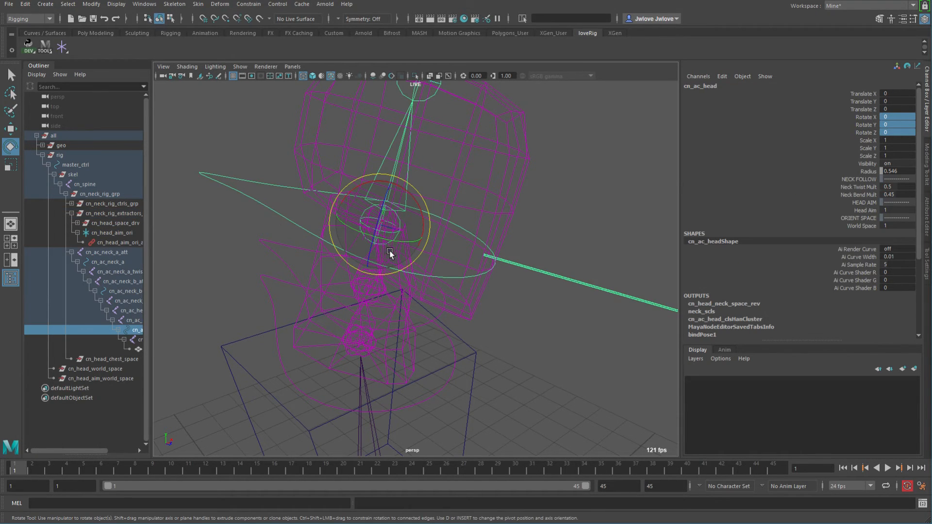
pyautogui.keyDown('alt'); pyautogui.moveTo(401, 221); pyautogui.dragTo(500, 298); pyautogui.keyUp('alt')
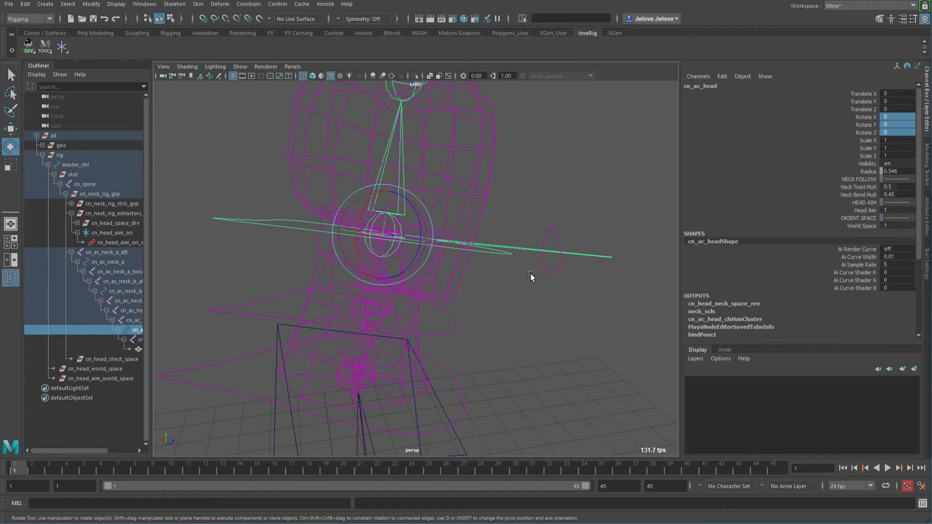
# Select the head aim control and move it around the head to test the aim.
pyautogui.click(544, 242)
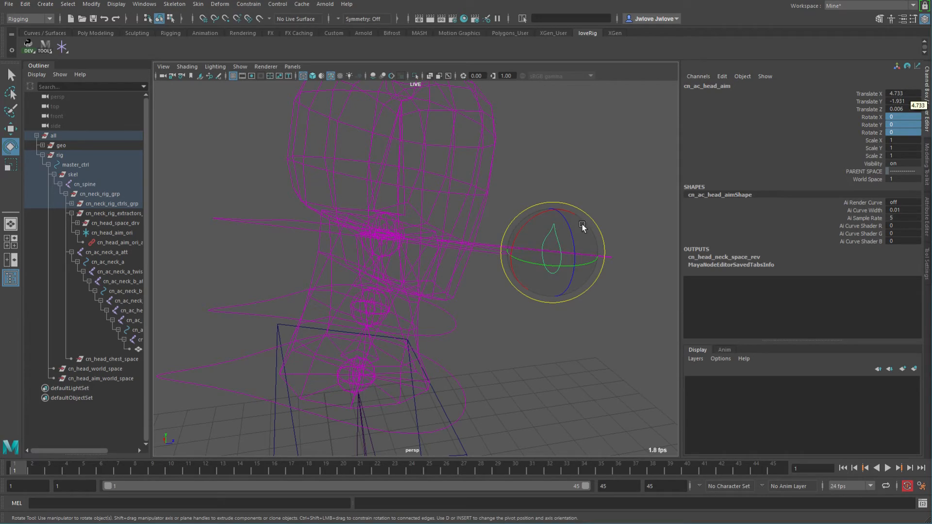
pyautogui.press('w')
pyautogui.keyDown('alt'); pyautogui.moveTo(537, 234); pyautogui.dragTo(444, 258); pyautogui.keyUp('alt')
pyautogui.keyDown('alt'); pyautogui.moveTo(445, 257); pyautogui.dragTo(583, 296, button='right'); pyautogui.keyUp('alt')
pyautogui.keyDown('alt'); pyautogui.moveTo(453, 248); pyautogui.dragTo(497, 273, button='middle'); pyautogui.keyUp('alt')
pyautogui.keyDown('alt'); pyautogui.moveTo(497, 272); pyautogui.dragTo(540, 276); pyautogui.keyUp('alt')
pyautogui.keyDown('alt'); pyautogui.moveTo(540, 277); pyautogui.dragTo(508, 267, button='right'); pyautogui.keyUp('alt')
pyautogui.keyDown('alt'); pyautogui.moveTo(508, 267); pyautogui.dragTo(543, 441, button='middle'); pyautogui.keyUp('alt')
pyautogui.keyDown('alt'); pyautogui.moveTo(418, 279); pyautogui.dragTo(319, 206); pyautogui.keyUp('alt')
# Examine the head aim orient node from several angles.
pyautogui.click(343, 206)
pyautogui.keyDown('alt'); pyautogui.moveTo(507, 245); pyautogui.dragTo(543, 253, button='middle'); pyautogui.keyUp('alt')
pyautogui.keyDown('alt'); pyautogui.moveTo(543, 253); pyautogui.dragTo(578, 258, button='right'); pyautogui.keyUp('alt')
pyautogui.keyDown('alt'); pyautogui.moveTo(578, 258); pyautogui.dragTo(605, 226); pyautogui.keyUp('alt')
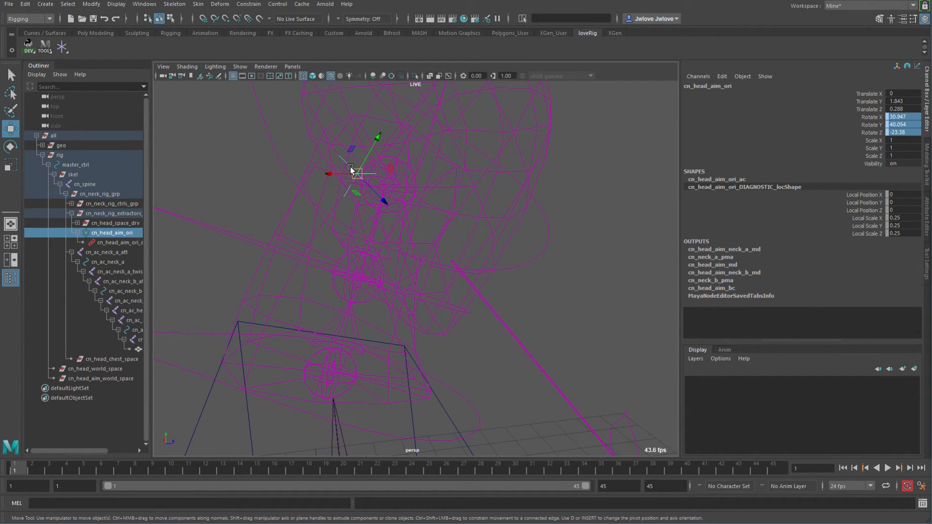
pyautogui.keyDown('alt'); pyautogui.moveTo(421, 190); pyautogui.dragTo(381, 237); pyautogui.keyUp('alt')
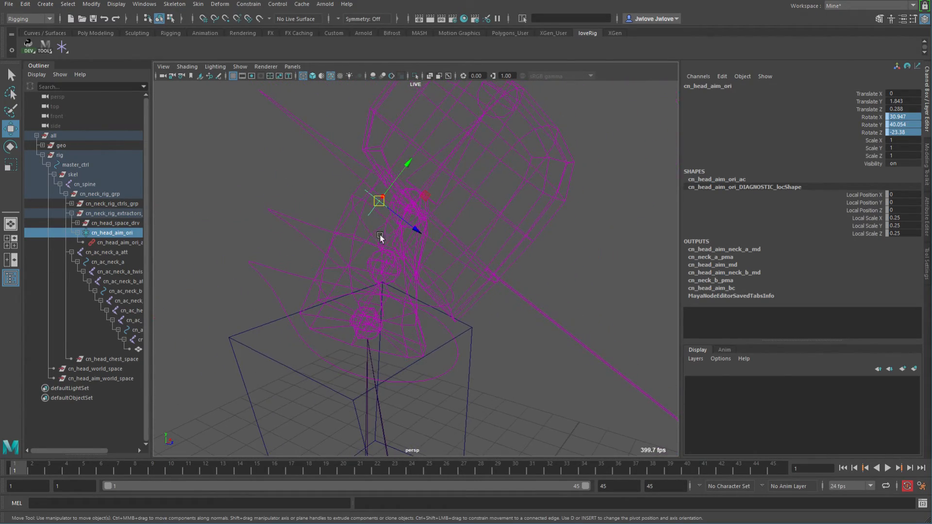
pyautogui.click(380, 201)
pyautogui.keyDown('alt'); pyautogui.moveTo(427, 240); pyautogui.dragTo(333, 229); pyautogui.keyUp('alt')
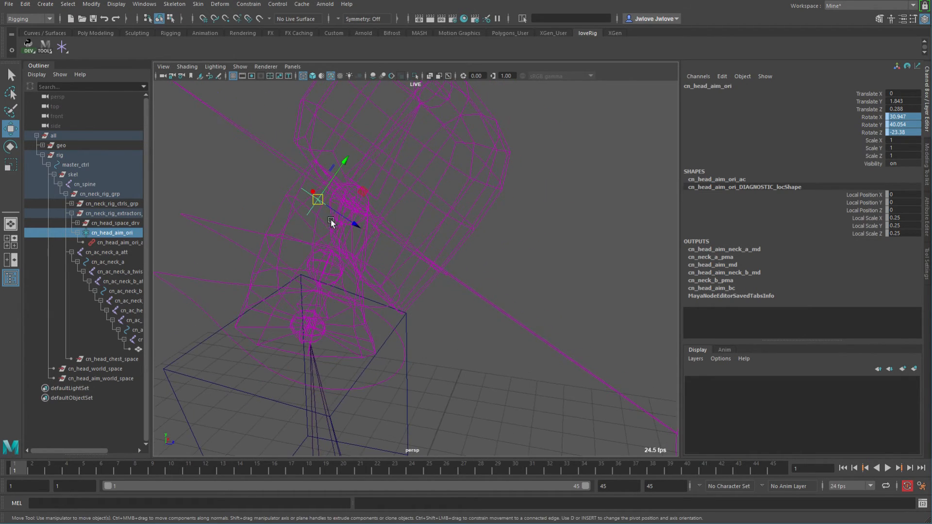
pyautogui.click(322, 195)
pyautogui.keyDown('alt'); pyautogui.moveTo(517, 289); pyautogui.dragTo(416, 252); pyautogui.keyUp('alt')
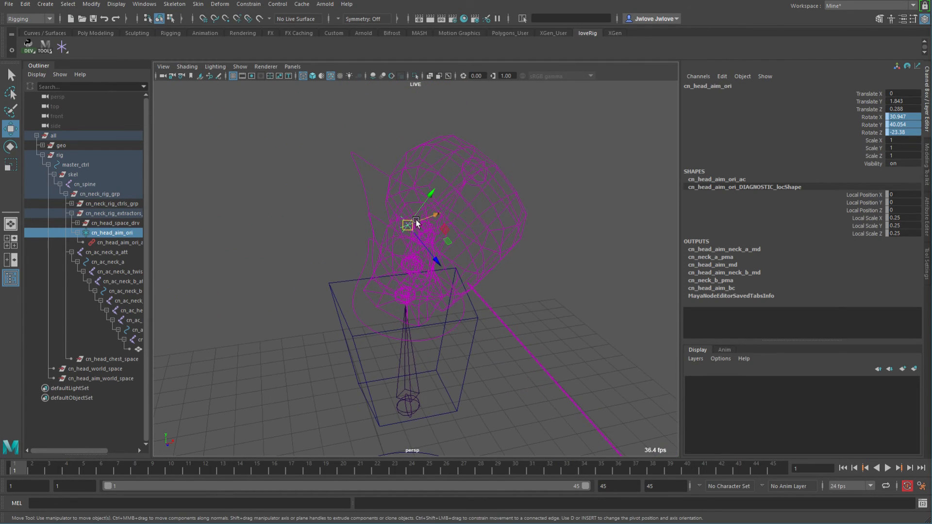
pyautogui.keyDown('alt'); pyautogui.moveTo(568, 340); pyautogui.dragTo(374, 277, button='right'); pyautogui.keyUp('alt')
pyautogui.keyDown('alt'); pyautogui.moveTo(374, 277); pyautogui.dragTo(489, 316); pyautogui.keyUp('alt')
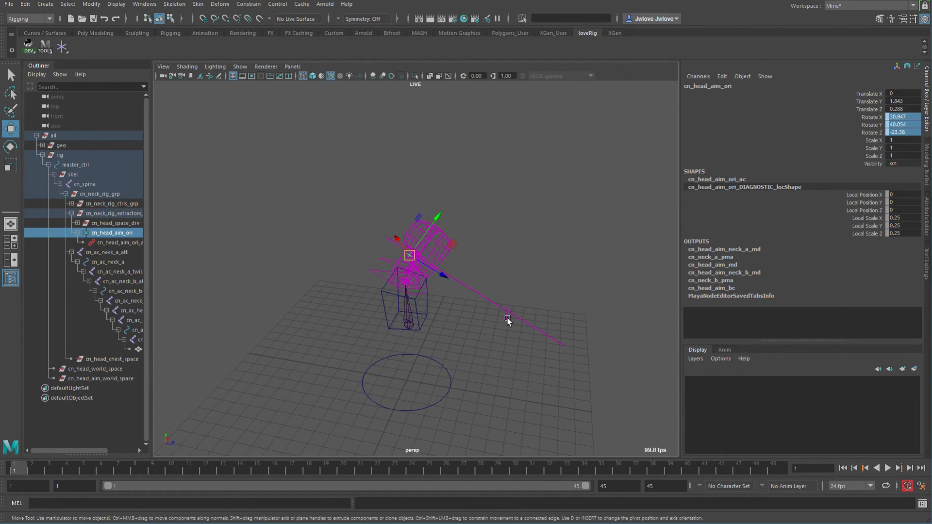
# Reset the head aim control's Translate X, Y and Z to 0.
pyautogui.click(507, 315)
pyautogui.moveTo(907, 93); pyautogui.dragTo(908, 109)
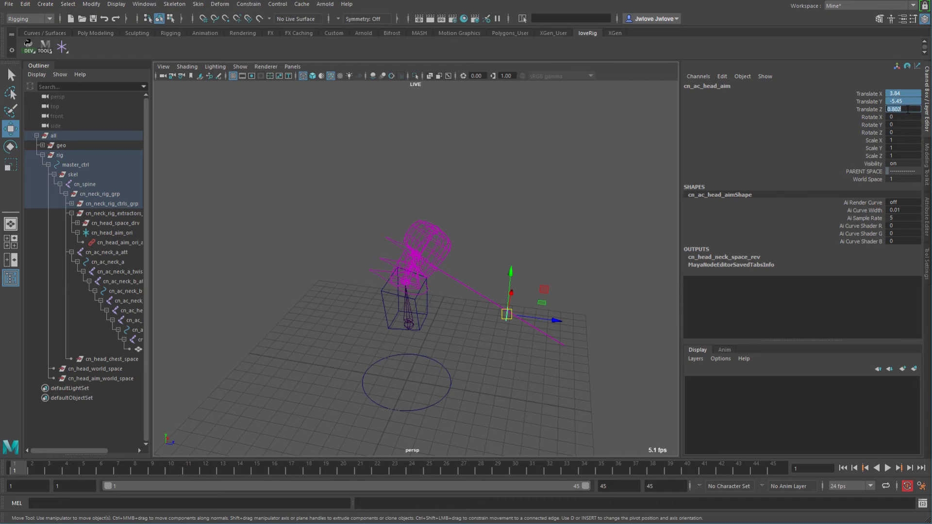
pyautogui.press('Return')
# Switch to shaded display and move the head aim control out to the side of the head.
pyautogui.keyDown('alt'); pyautogui.moveTo(556, 248); pyautogui.dragTo(479, 243); pyautogui.keyUp('alt')
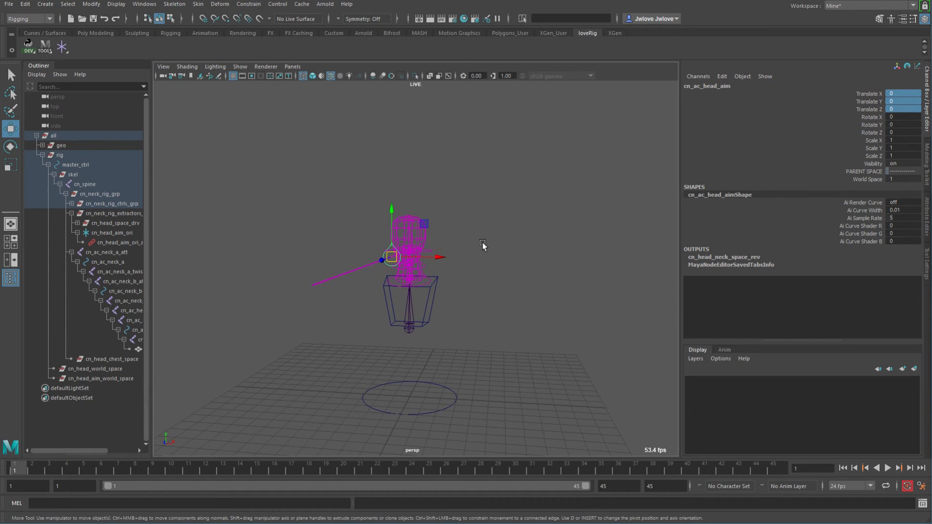
pyautogui.press('5')
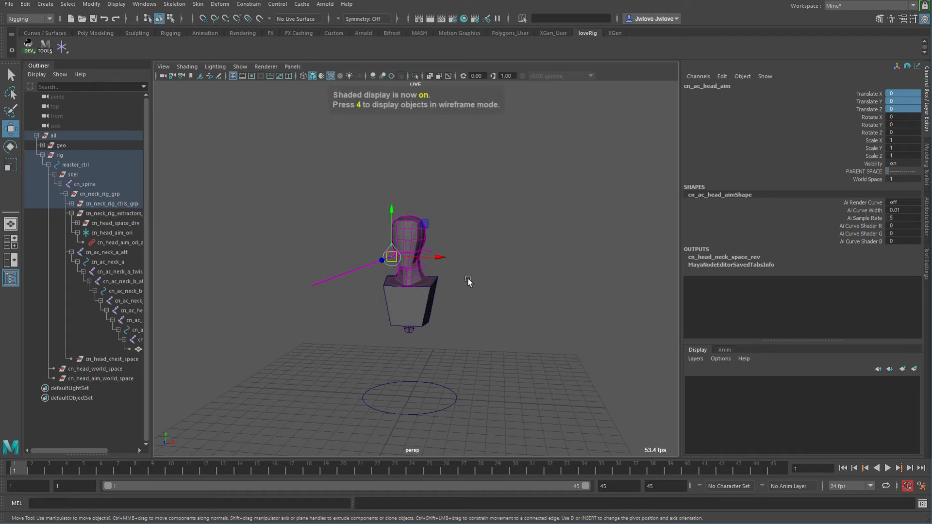
pyautogui.scroll(5, 524, 294)
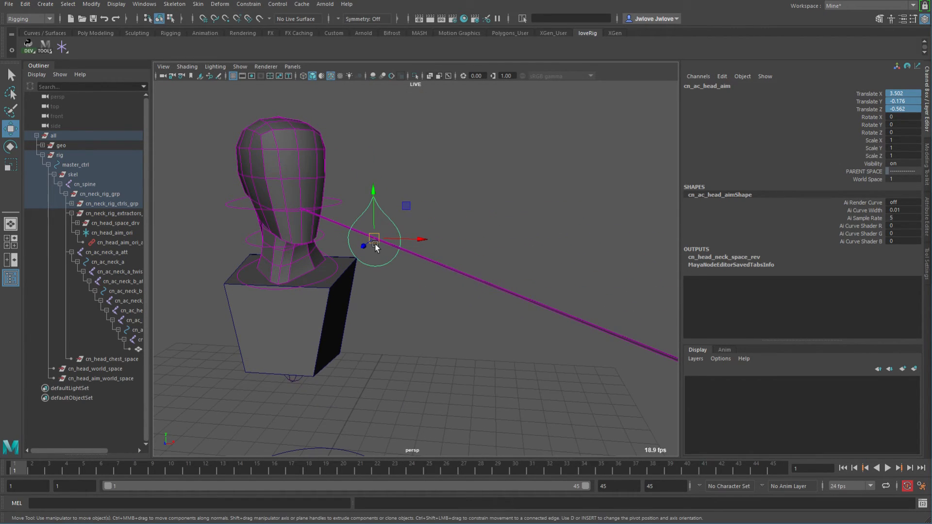
pyautogui.keyDown('alt'); pyautogui.moveTo(375, 245); pyautogui.dragTo(424, 281); pyautogui.keyUp('alt')
pyautogui.keyDown('alt'); pyautogui.moveTo(516, 246); pyautogui.dragTo(552, 308); pyautogui.keyUp('alt')
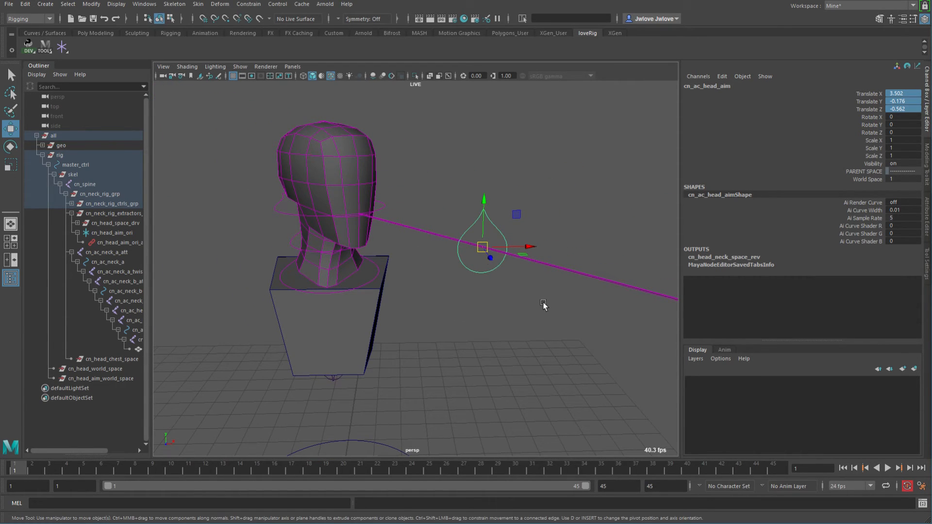
# Rotate the head aim control to test the aim, undoing one rotation.
pyautogui.press('e')
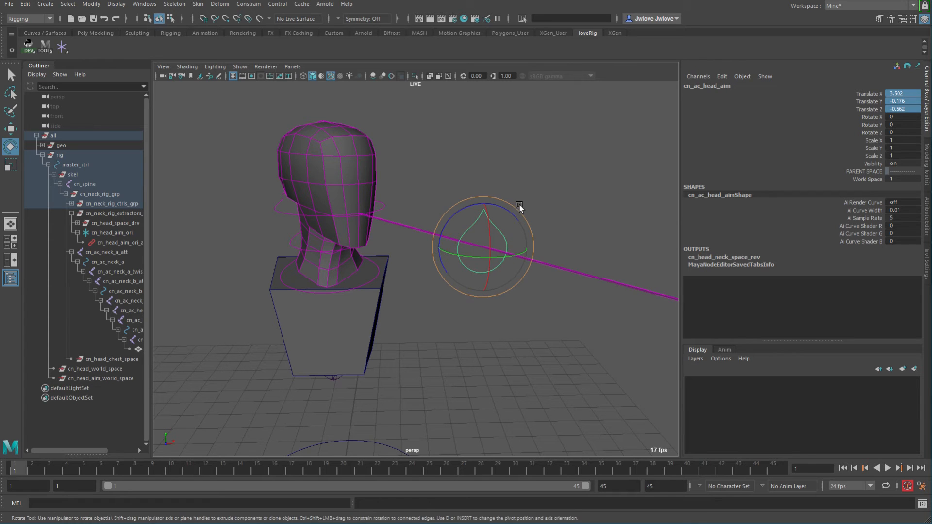
pyautogui.moveTo(523, 178); pyautogui.dragTo(456, 186, button='middle')
pyautogui.hotkey('ctrl', 'z')
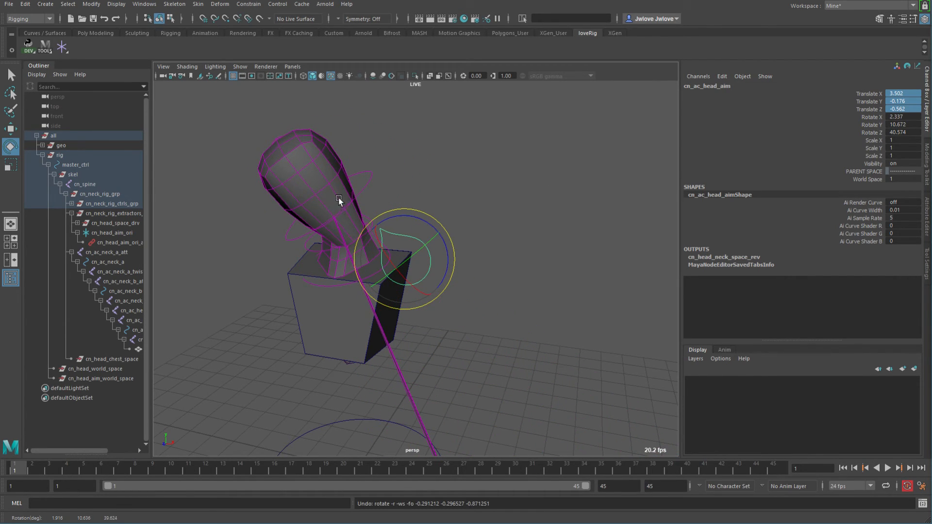
pyautogui.moveTo(356, 198)
pyautogui.keyDown('alt'); pyautogui.mouseDown()
pyautogui.moveTo(326, 206)
pyautogui.moveTo(361, 188)
pyautogui.mouseUp(); pyautogui.keyUp('alt')
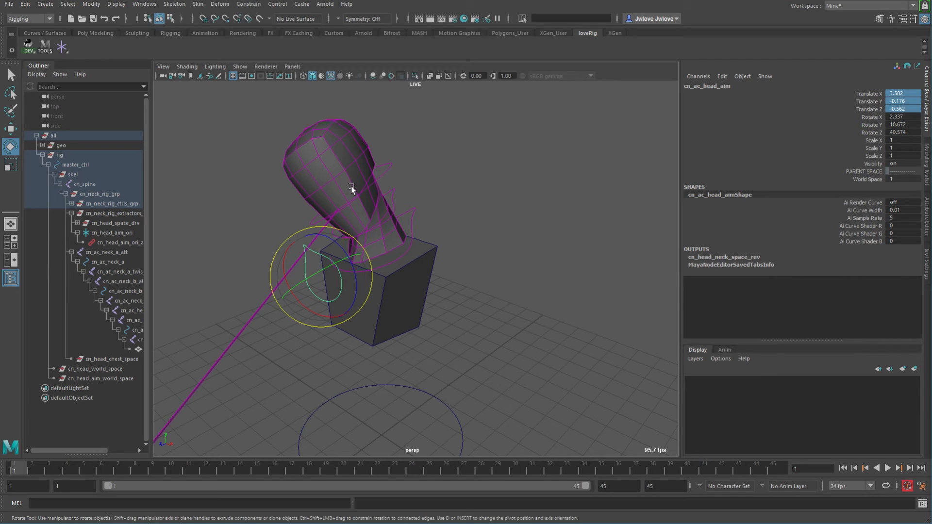
pyautogui.keyDown('alt'); pyautogui.moveTo(367, 204); pyautogui.dragTo(342, 221); pyautogui.keyUp('alt')
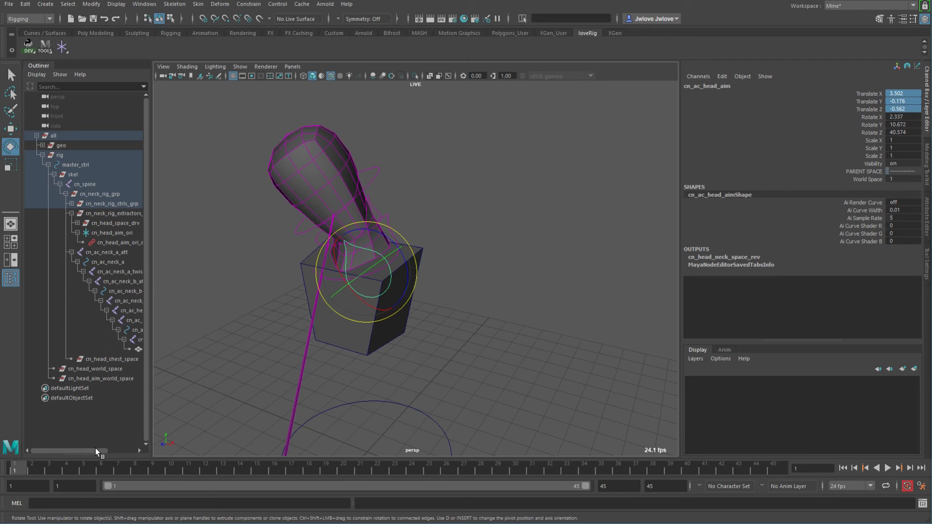
pyautogui.moveTo(95, 450); pyautogui.dragTo(118, 452)
# Inspect the head attachment joint, then reset the head aim control's Rotate X, Y and Z to 0.
pyautogui.click(104, 310)
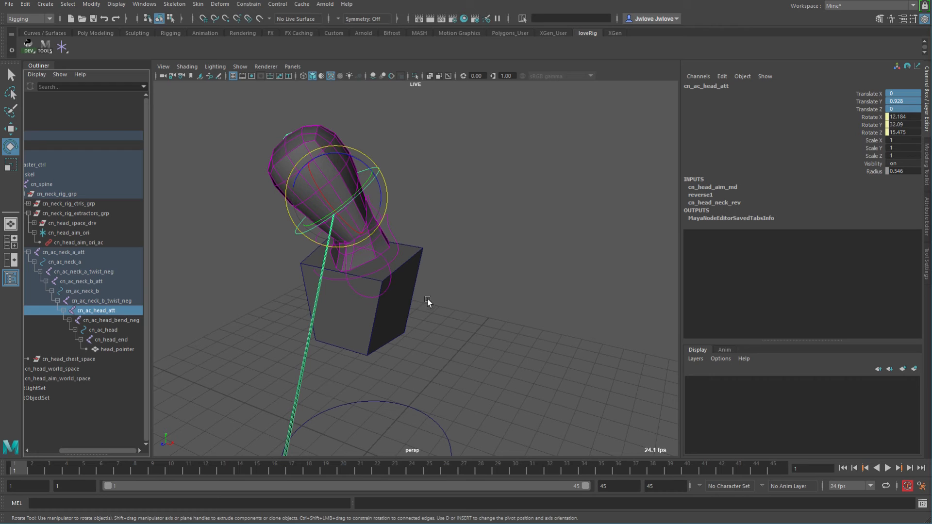
pyautogui.keyDown('alt'); pyautogui.moveTo(427, 298); pyautogui.dragTo(454, 291); pyautogui.keyUp('alt')
pyautogui.click(474, 275)
pyautogui.keyDown('alt'); pyautogui.moveTo(485, 351); pyautogui.dragTo(537, 244); pyautogui.keyUp('alt')
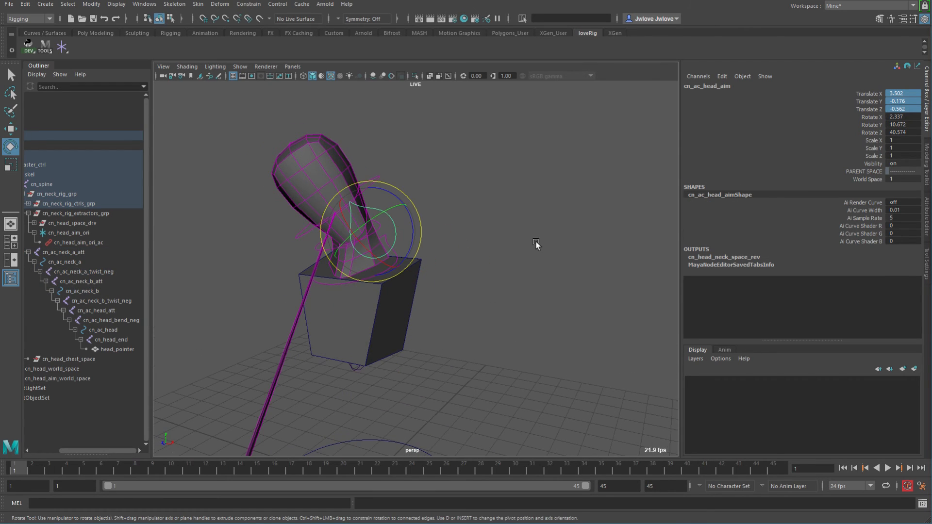
pyautogui.moveTo(908, 117); pyautogui.dragTo(908, 129)
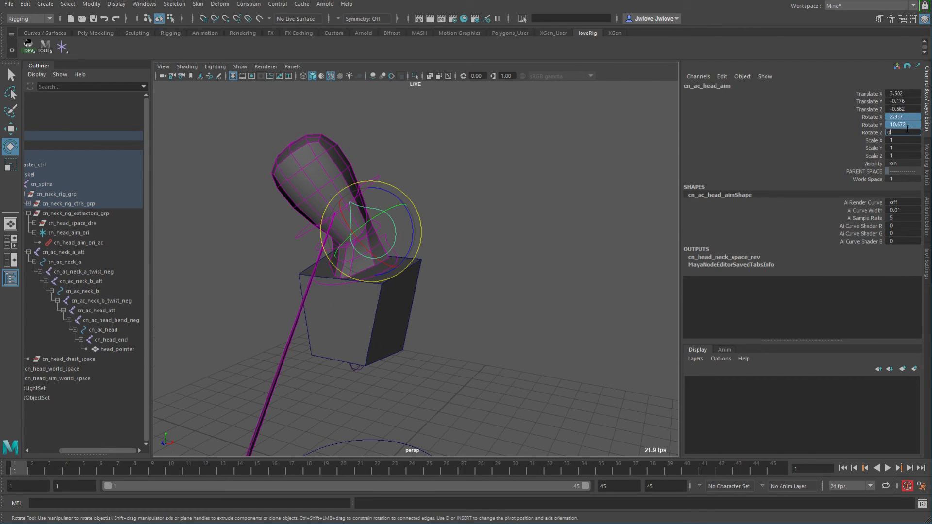
pyautogui.write('0')
pyautogui.press('Return')
# Move the head aim control to a new position in front of the head.
pyautogui.moveTo(520, 223)
pyautogui.keyDown('alt'); pyautogui.mouseDown(button='right')
pyautogui.moveTo(479, 218)
pyautogui.moveTo(519, 223)
pyautogui.moveTo(507, 226)
pyautogui.mouseUp(button='right'); pyautogui.keyUp('alt')
pyautogui.keyDown('alt'); pyautogui.moveTo(508, 226); pyautogui.dragTo(535, 246); pyautogui.keyUp('alt')
pyautogui.press('w')
pyautogui.moveTo(488, 283); pyautogui.dragTo(534, 269, button='middle')
pyautogui.keyDown('alt'); pyautogui.moveTo(563, 262); pyautogui.dragTo(541, 251); pyautogui.keyUp('alt')
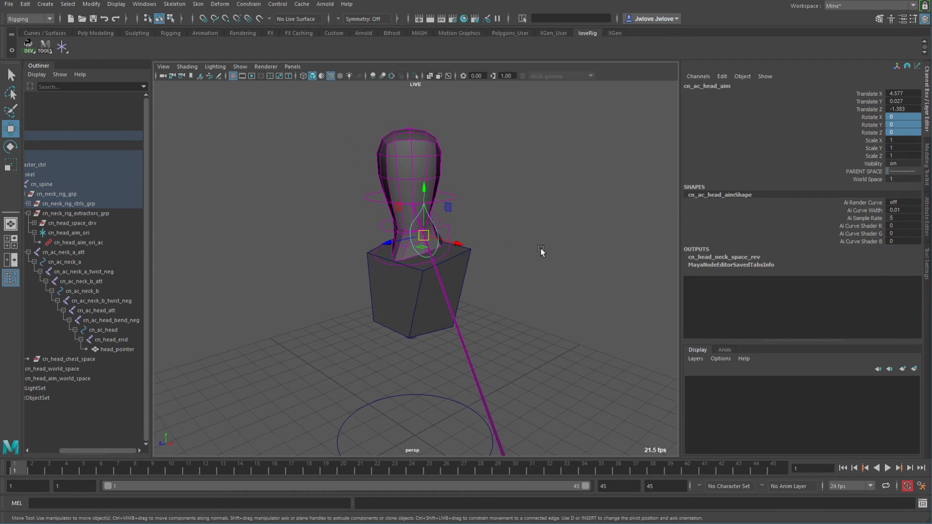
# Rotate the head aim control to test the aim, then undo the rotation.
pyautogui.press('e')
pyautogui.moveTo(510, 179); pyautogui.dragTo(494, 164, button='middle')
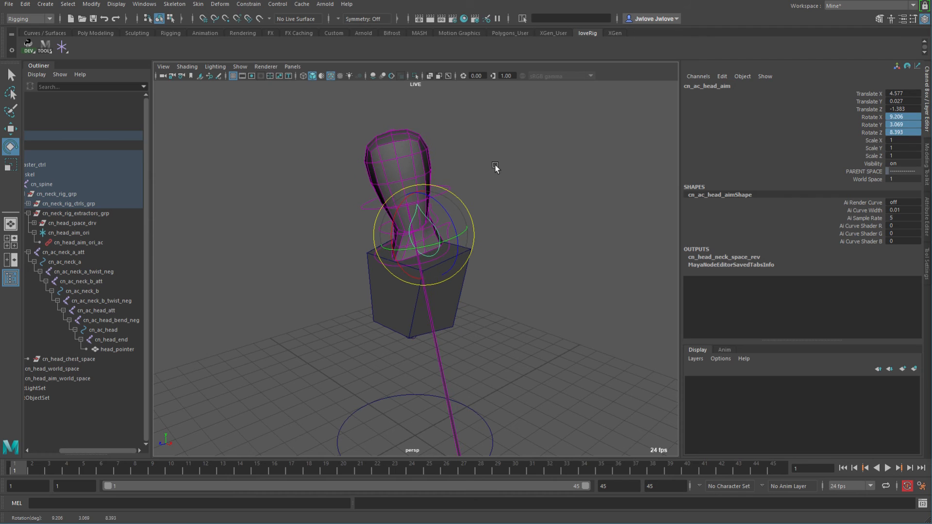
pyautogui.keyDown('alt'); pyautogui.moveTo(524, 276); pyautogui.dragTo(533, 273); pyautogui.keyUp('alt')
pyautogui.hotkey('ctrl', 'z')
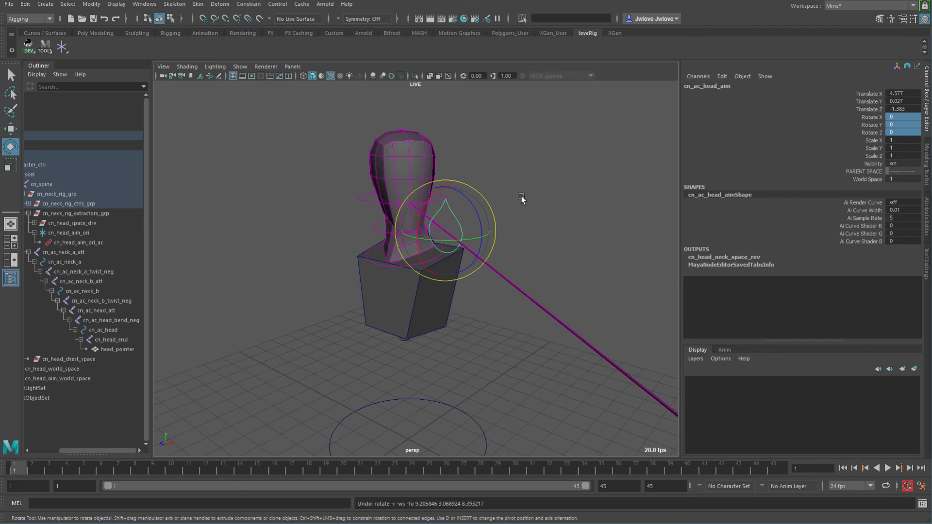
# Rotate and move the head aim control to test the aim, then reset its Rotate X, Y and Z to 0.
pyautogui.moveTo(520, 201); pyautogui.dragTo(545, 206, button='middle')
pyautogui.moveTo(532, 241); pyautogui.dragTo(489, 327, button='middle')
pyautogui.press('w')
pyautogui.moveTo(526, 295)
pyautogui.mouseDown(button='middle')
pyautogui.moveTo(491, 306)
pyautogui.moveTo(525, 298)
pyautogui.mouseUp(button='middle')
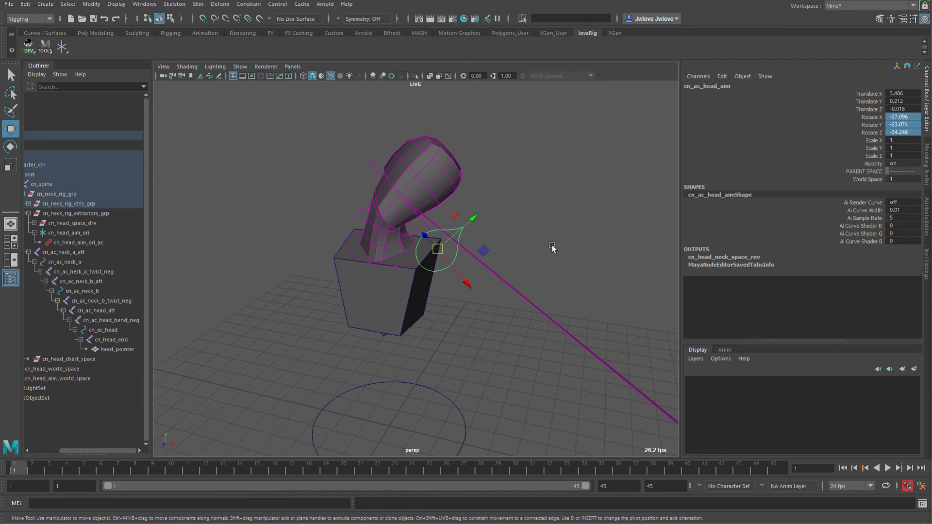
pyautogui.doubleClick(903, 133)
pyautogui.write('0')
pyautogui.press('Return')
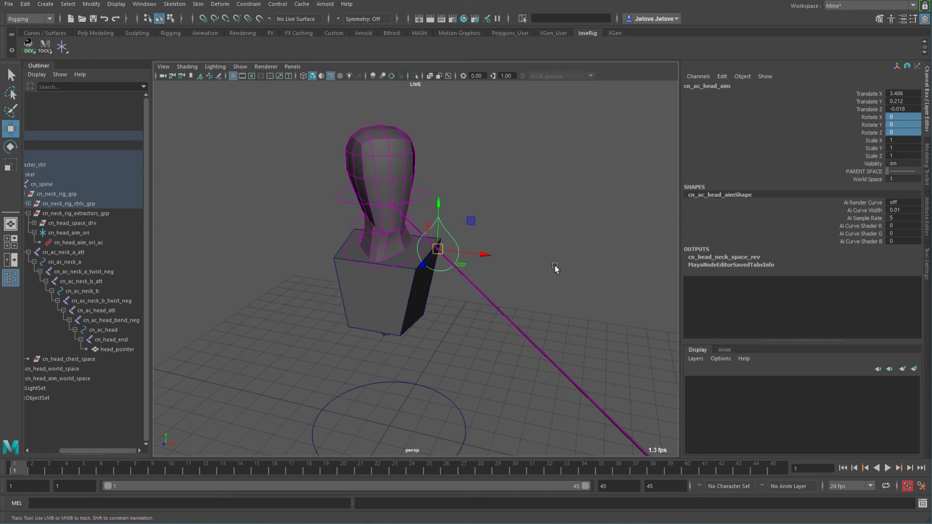
# Rotate and reposition the head aim control again, then reset its Rotate X, Y and Z to 0.
pyautogui.keyDown('alt'); pyautogui.moveTo(555, 267); pyautogui.dragTo(431, 270, button='right'); pyautogui.keyUp('alt')
pyautogui.keyDown('alt'); pyautogui.moveTo(430, 271); pyautogui.dragTo(475, 319); pyautogui.keyUp('alt')
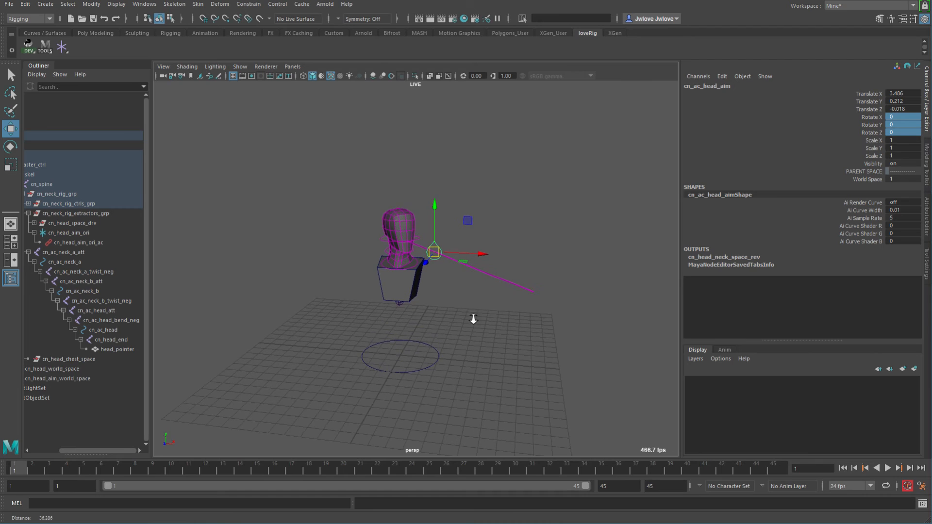
pyautogui.press('e')
pyautogui.moveTo(489, 314); pyautogui.dragTo(506, 332, button='middle')
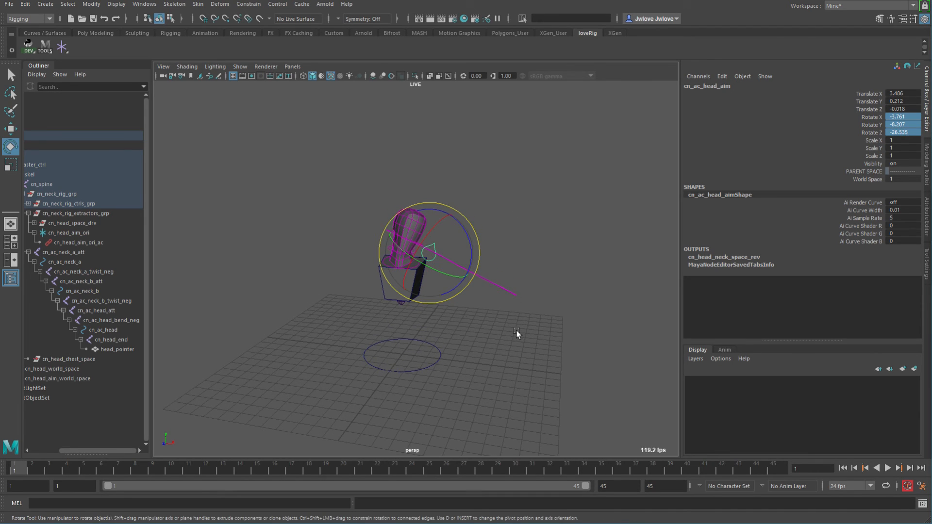
pyautogui.keyDown('alt'); pyautogui.moveTo(502, 298); pyautogui.dragTo(537, 331); pyautogui.keyUp('alt')
pyautogui.press('w')
pyautogui.moveTo(538, 328)
pyautogui.mouseDown(button='middle')
pyautogui.moveTo(574, 323)
pyautogui.moveTo(550, 322)
pyautogui.mouseUp(button='middle')
pyautogui.click(912, 132)
pyautogui.write('0')
pyautogui.press('Return')
pyautogui.press('f')
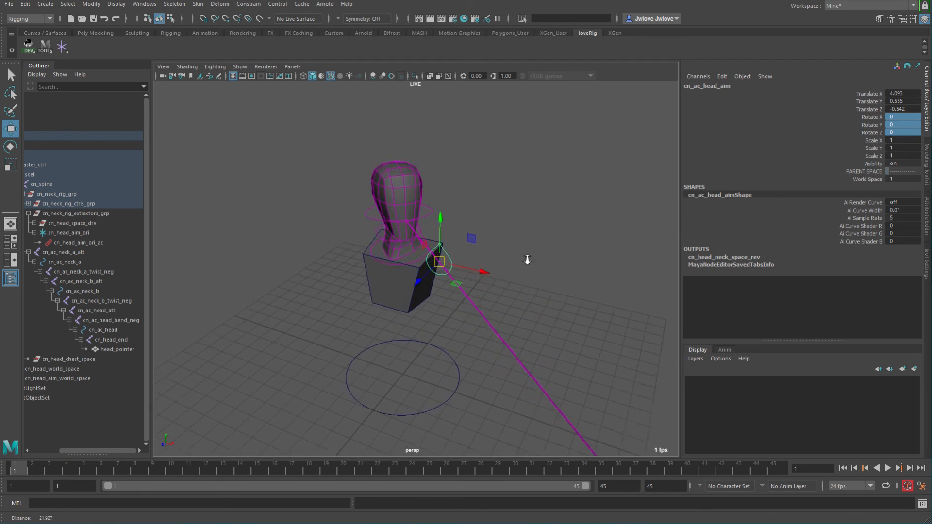
# Reset the head aim control's Translate X, Y and Z to 0 and inspect the resulting head aim from several angles.
pyautogui.moveTo(896, 93); pyautogui.dragTo(904, 108)
pyautogui.write('0')
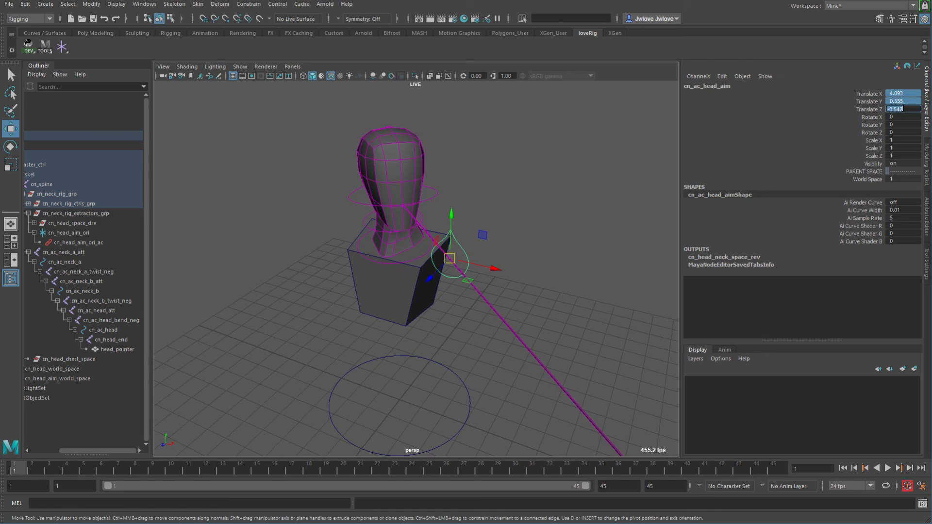
pyautogui.press('Return')
pyautogui.keyDown('alt'); pyautogui.moveTo(547, 246); pyautogui.dragTo(367, 232); pyautogui.keyUp('alt')
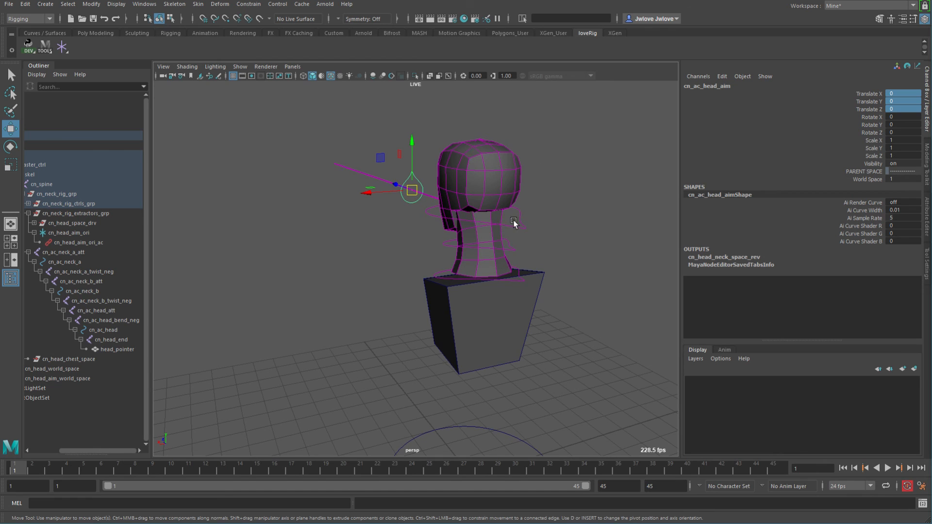
pyautogui.keyDown('alt'); pyautogui.moveTo(547, 215); pyautogui.dragTo(566, 243, button='right'); pyautogui.keyUp('alt')
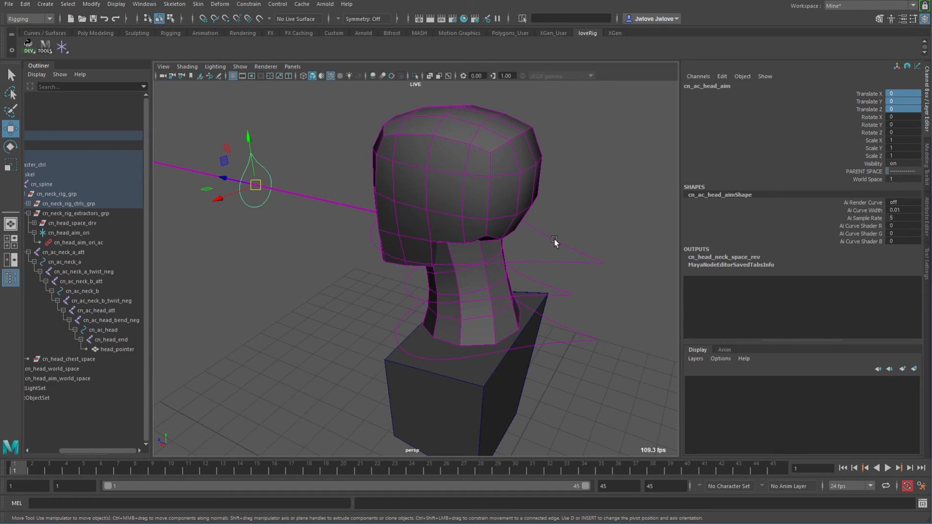
pyautogui.moveTo(523, 256)
pyautogui.keyDown('alt'); pyautogui.mouseDown()
pyautogui.moveTo(461, 240)
pyautogui.moveTo(528, 256)
pyautogui.moveTo(519, 254)
pyautogui.mouseUp(); pyautogui.keyUp('alt')
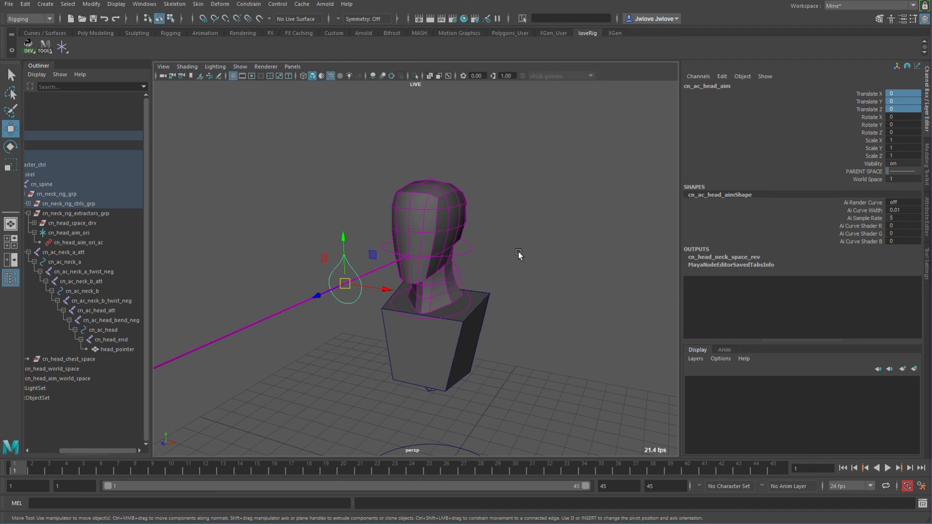
pyautogui.moveTo(519, 254)
pyautogui.keyDown('alt'); pyautogui.mouseDown()
pyautogui.moveTo(475, 250)
pyautogui.moveTo(504, 254)
pyautogui.mouseUp(); pyautogui.keyUp('alt')
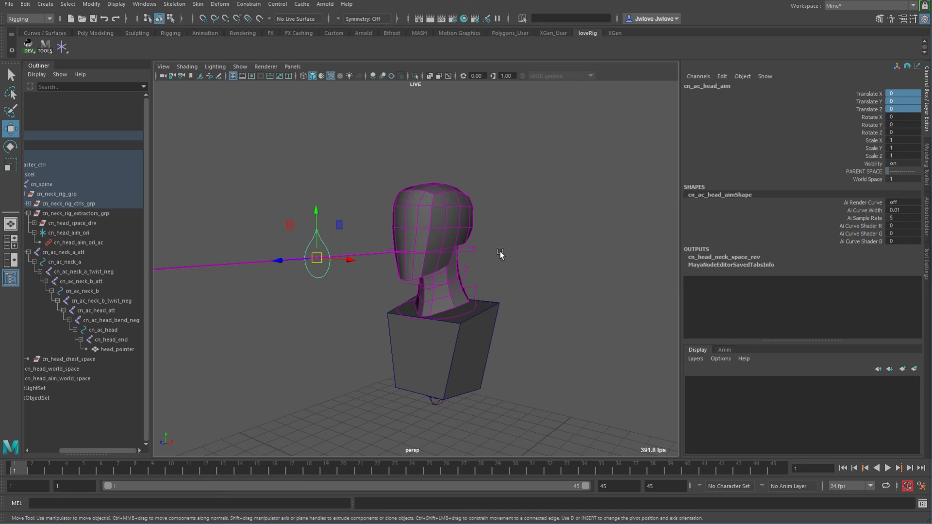
pyautogui.keyDown('alt'); pyautogui.moveTo(502, 253); pyautogui.dragTo(516, 268); pyautogui.keyUp('alt')
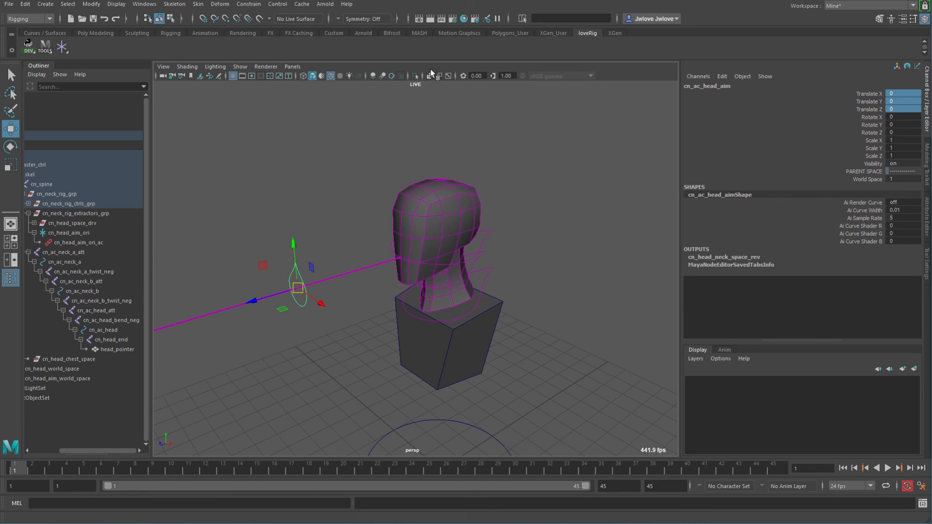